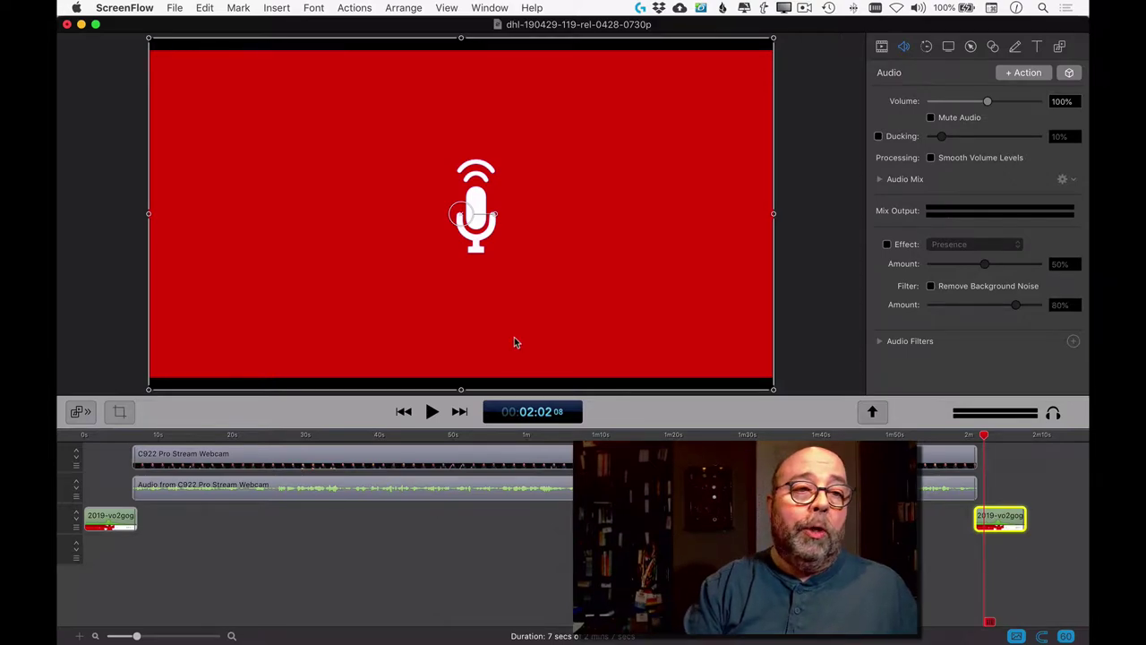
# Step: Quit ScreenFlow and save the changes to the project dhl-190429-119-rel-0428-0730p
pyautogui.click(175, 8)
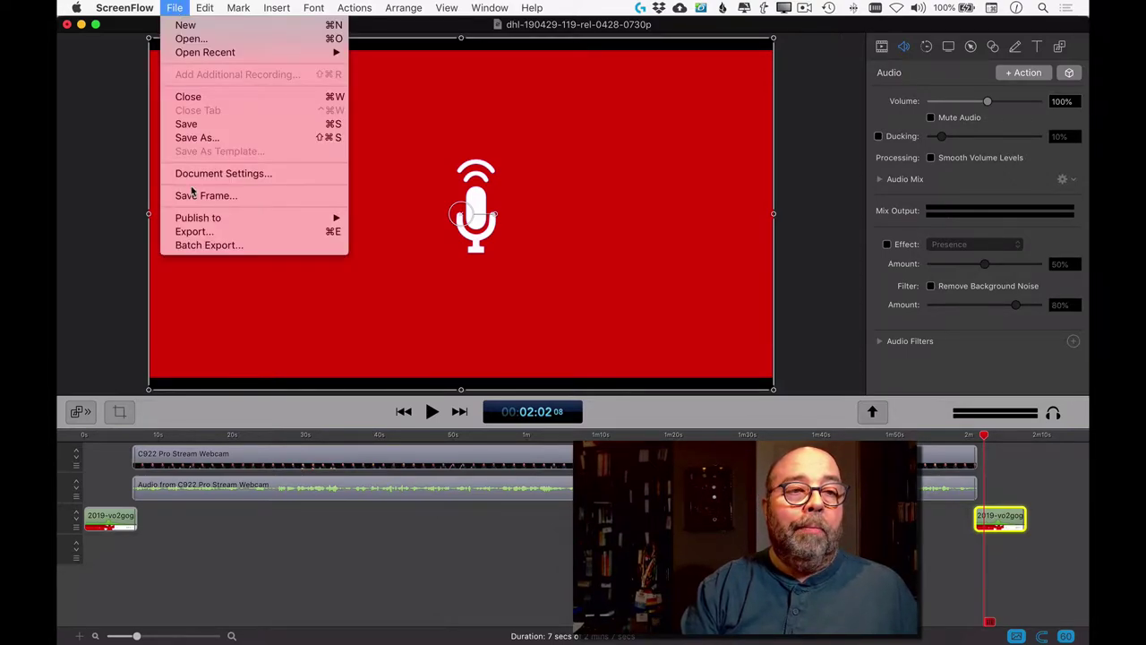
pyautogui.moveTo(114, 7)
pyautogui.click(143, 157)
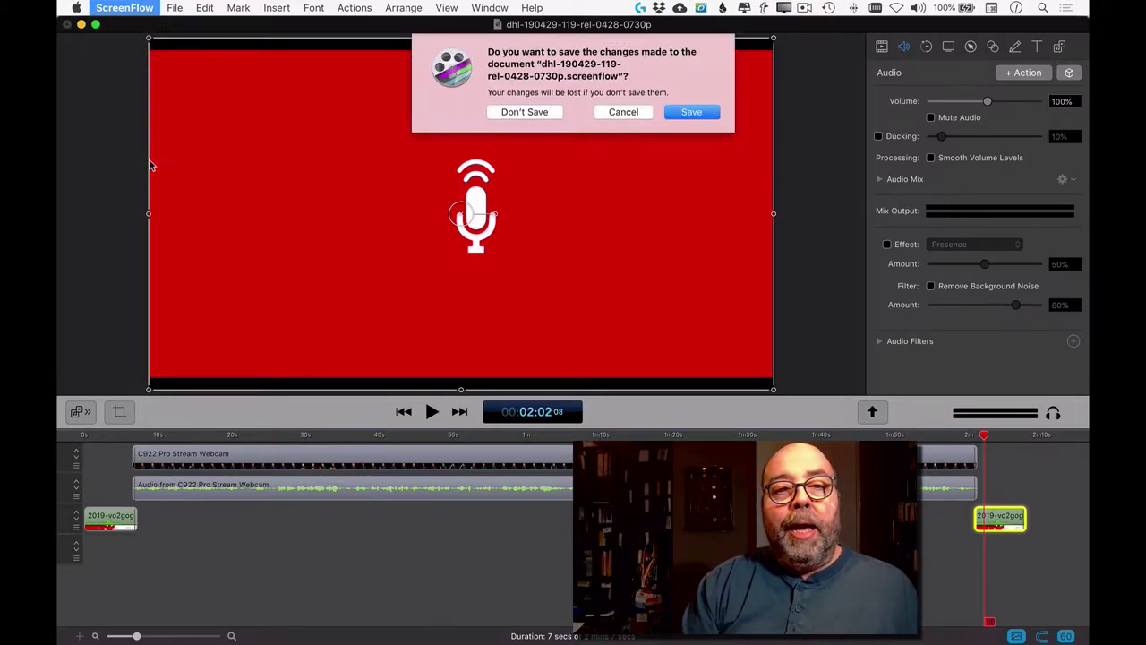
pyautogui.click(692, 112)
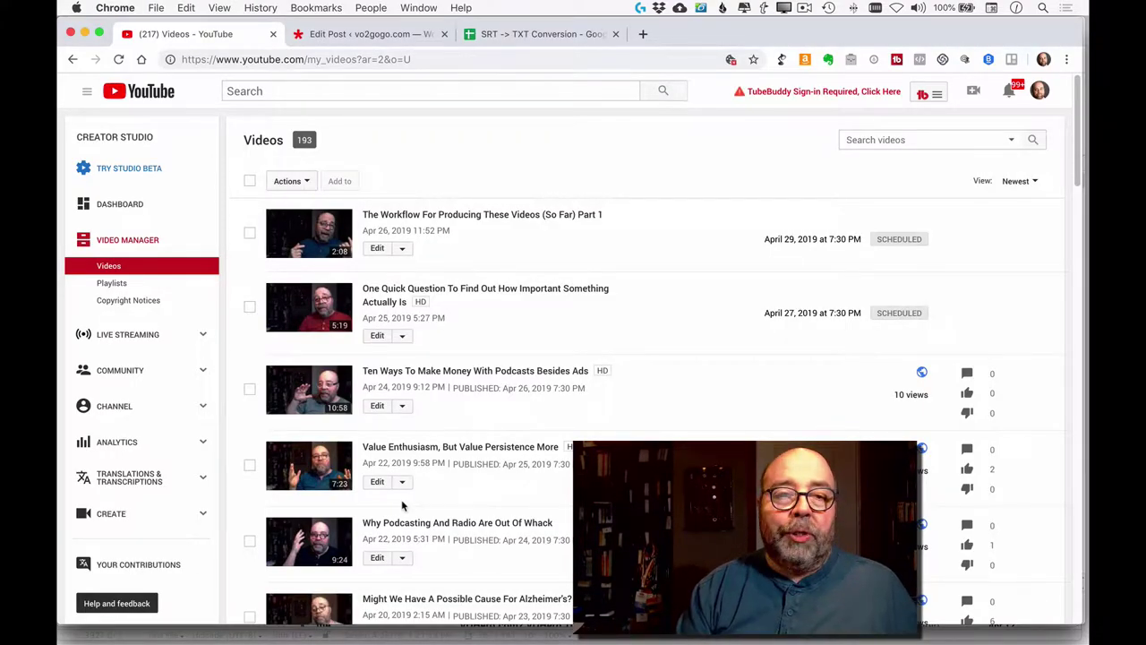
# Step: Open a blank new WordPress post in its own browser tab, next to the existing scheduled post
pyautogui.press('super+Tab')
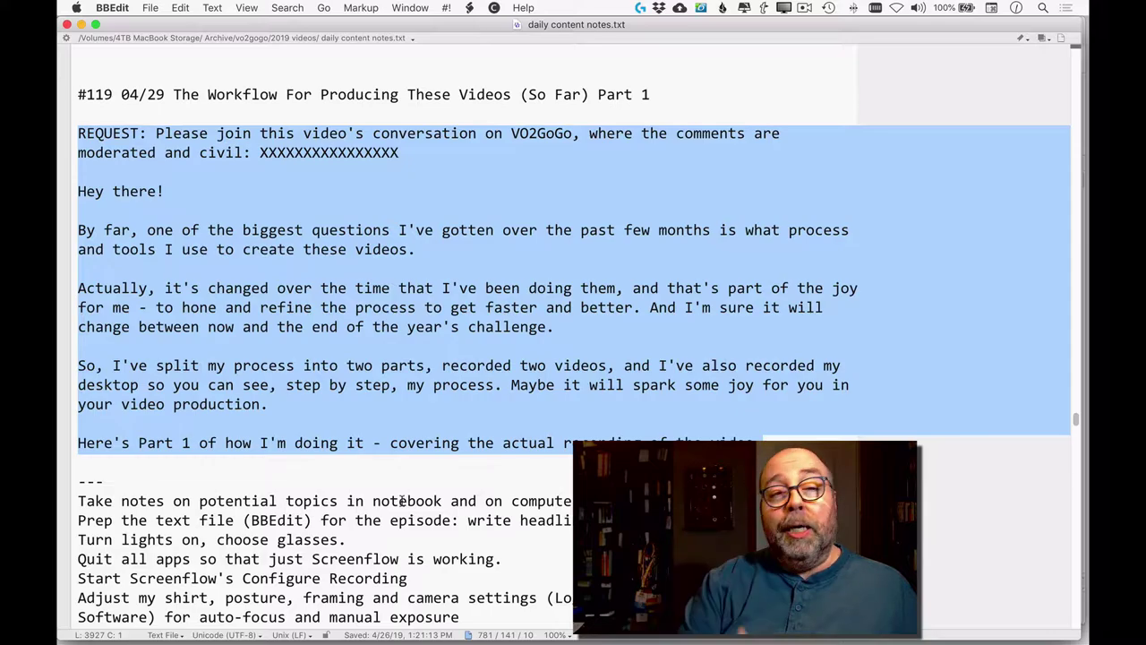
pyautogui.press('super+Tab')
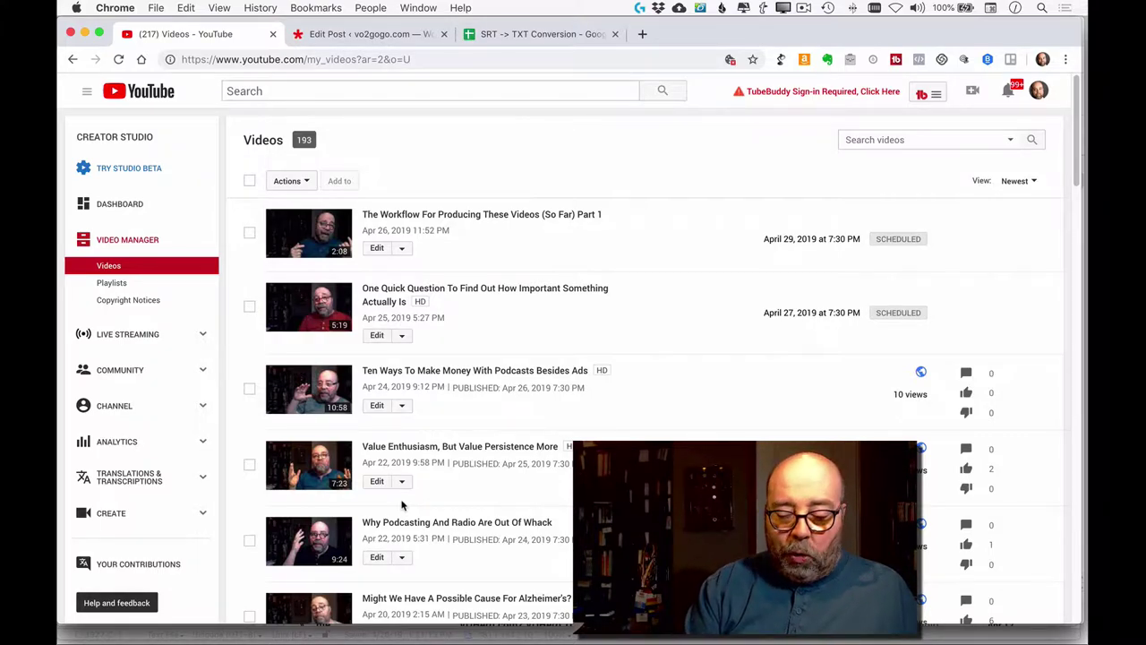
pyautogui.hotkey('ctrl', 'Tab')
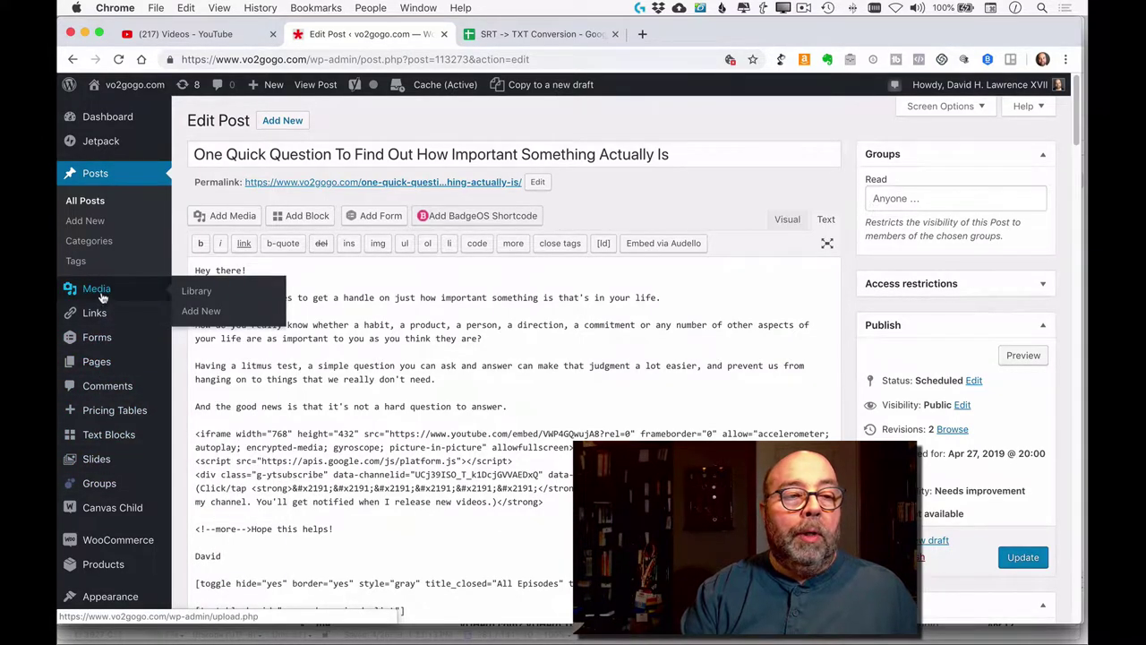
pyautogui.moveTo(85, 224); pyautogui.dragTo(461, 34)
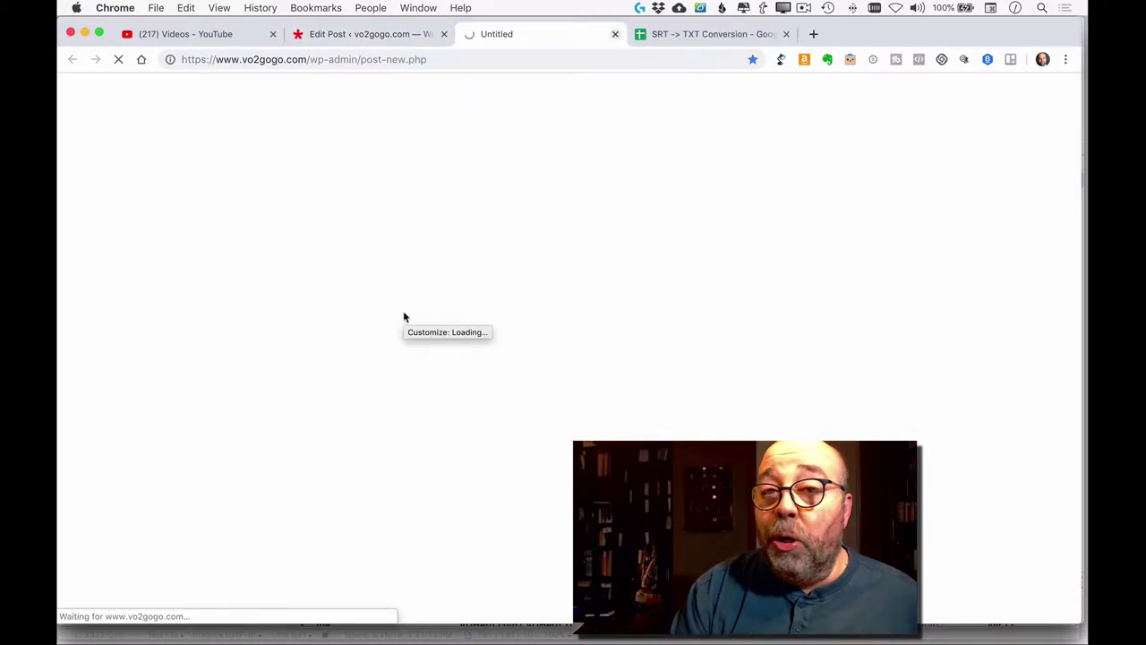
pyautogui.click(369, 35)
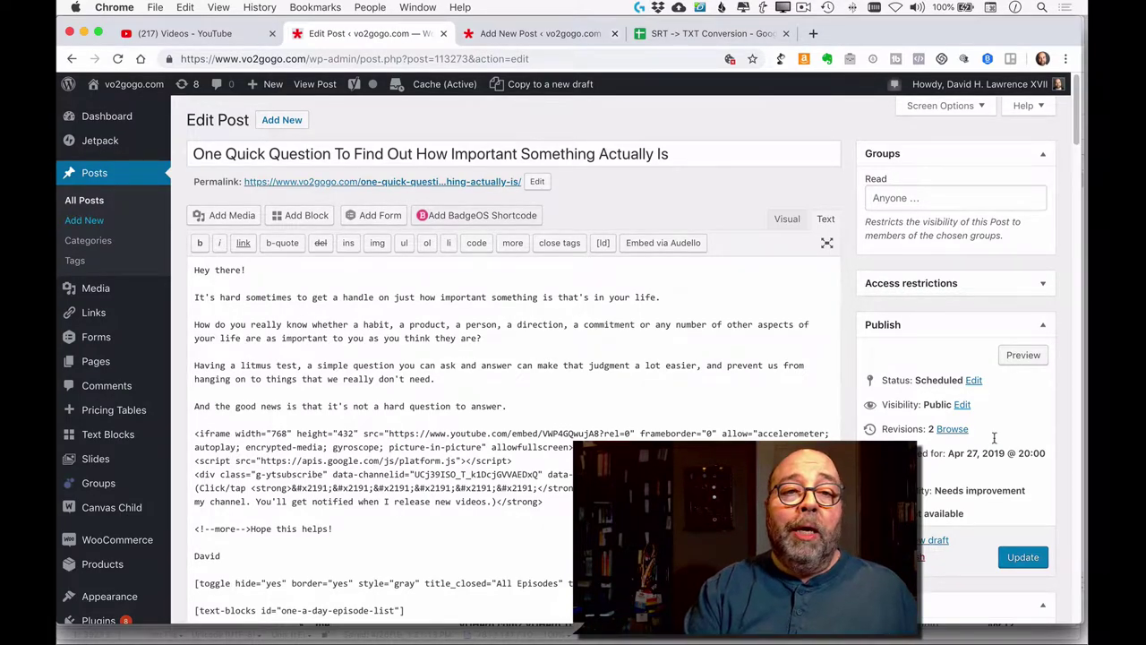
pyautogui.click(543, 45)
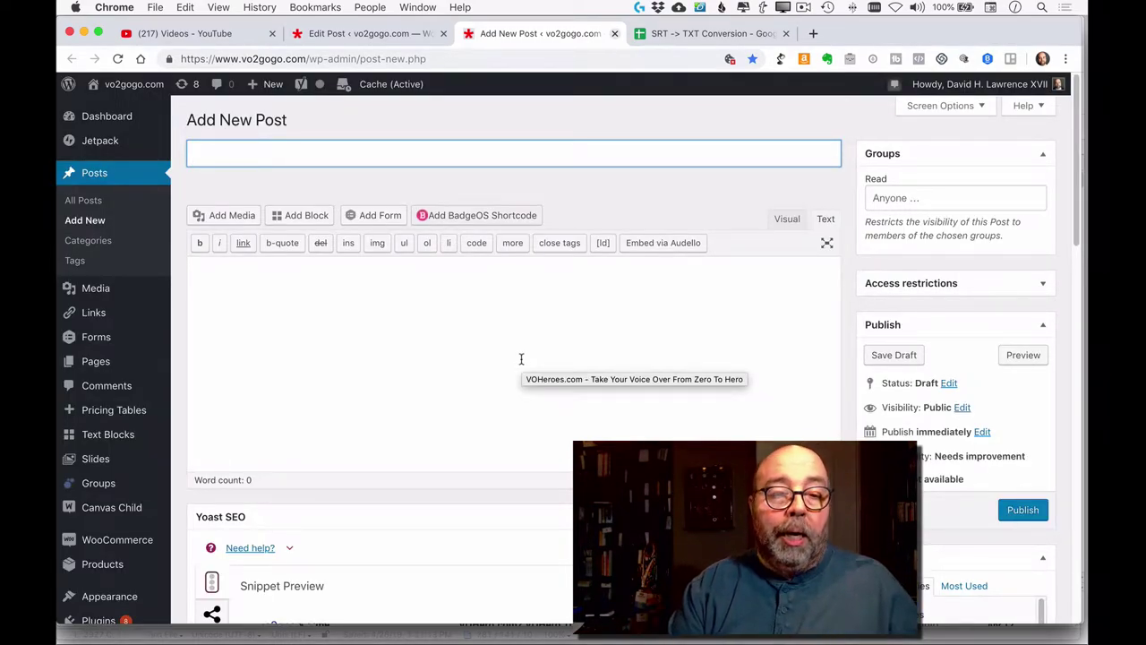
# Step: Copy the headline "The Workflow For Producing These Videos (So Far) Part 1" from the BBEdit notes into the new post's title
pyautogui.press('super+Tab')
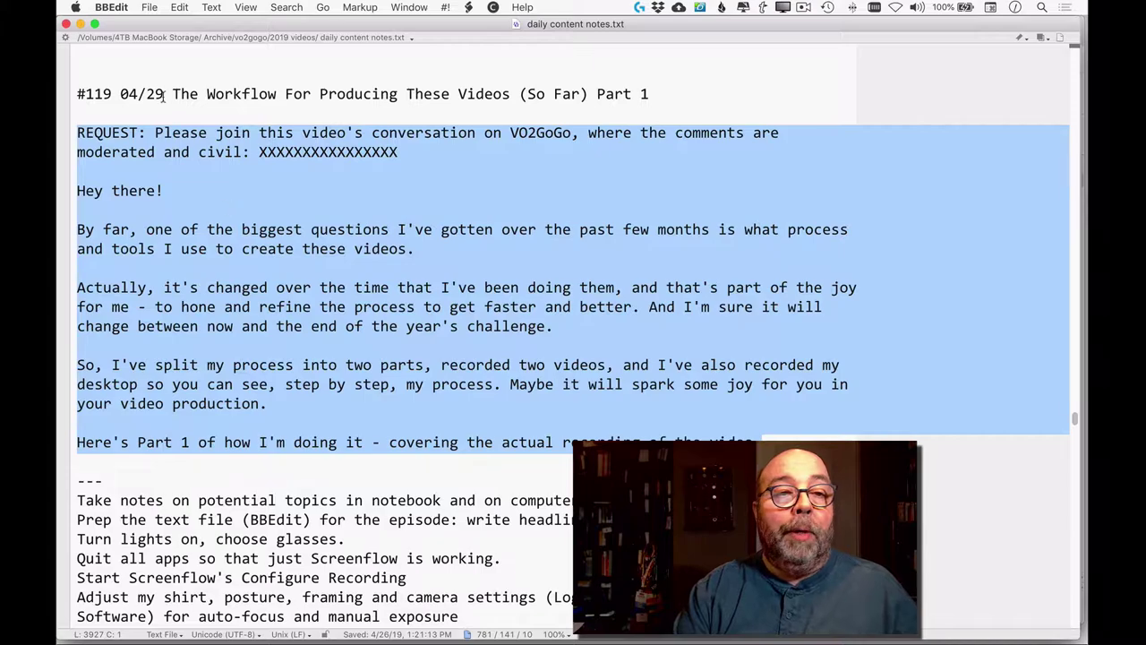
pyautogui.moveTo(171, 94); pyautogui.dragTo(650, 96)
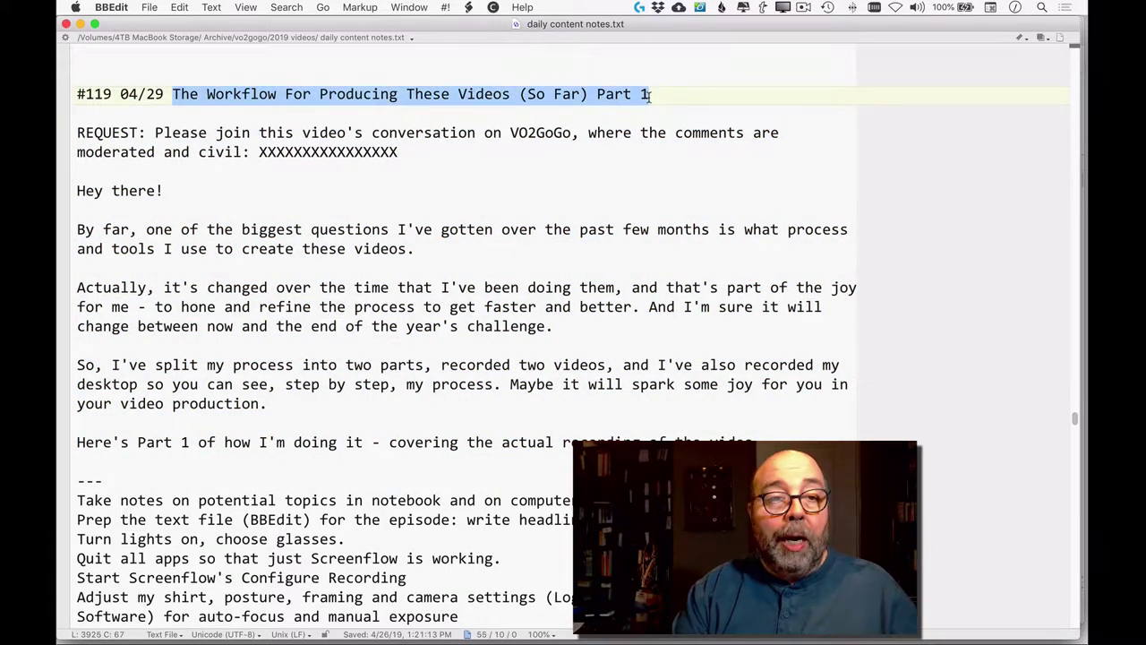
pyautogui.click(176, 9)
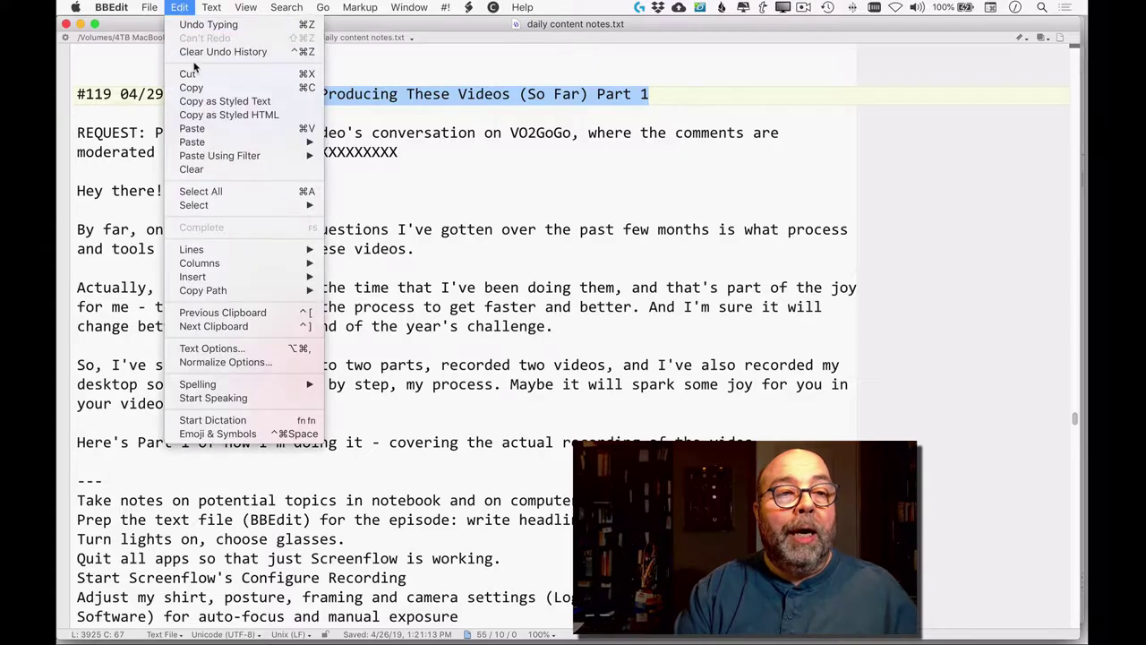
pyautogui.click(212, 87)
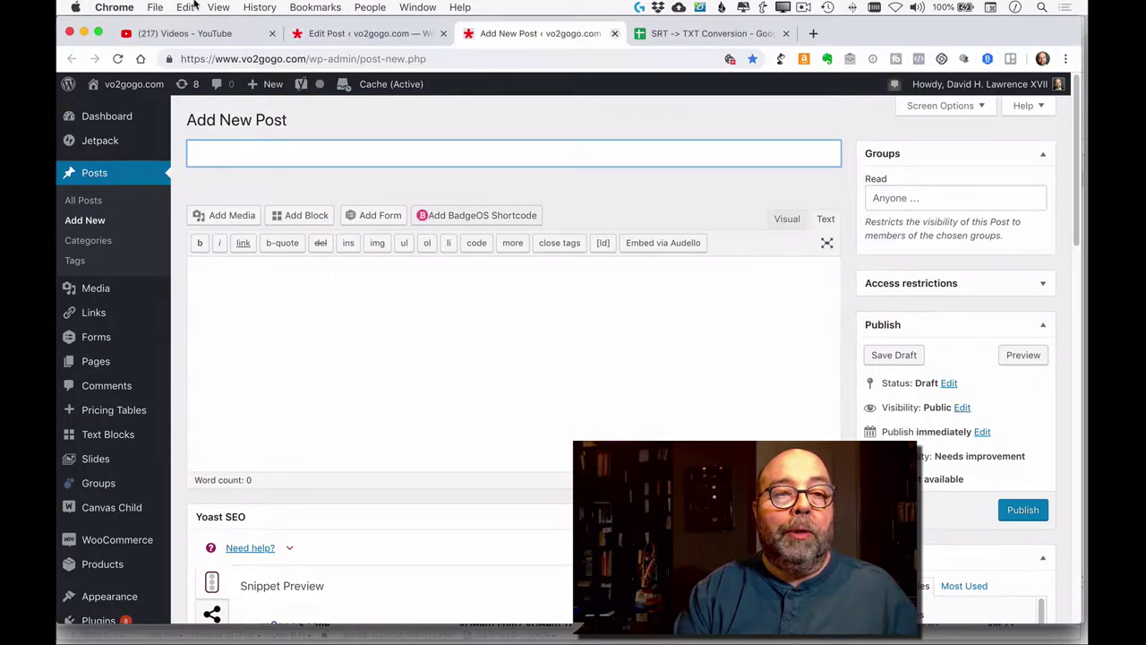
pyautogui.click(184, 7)
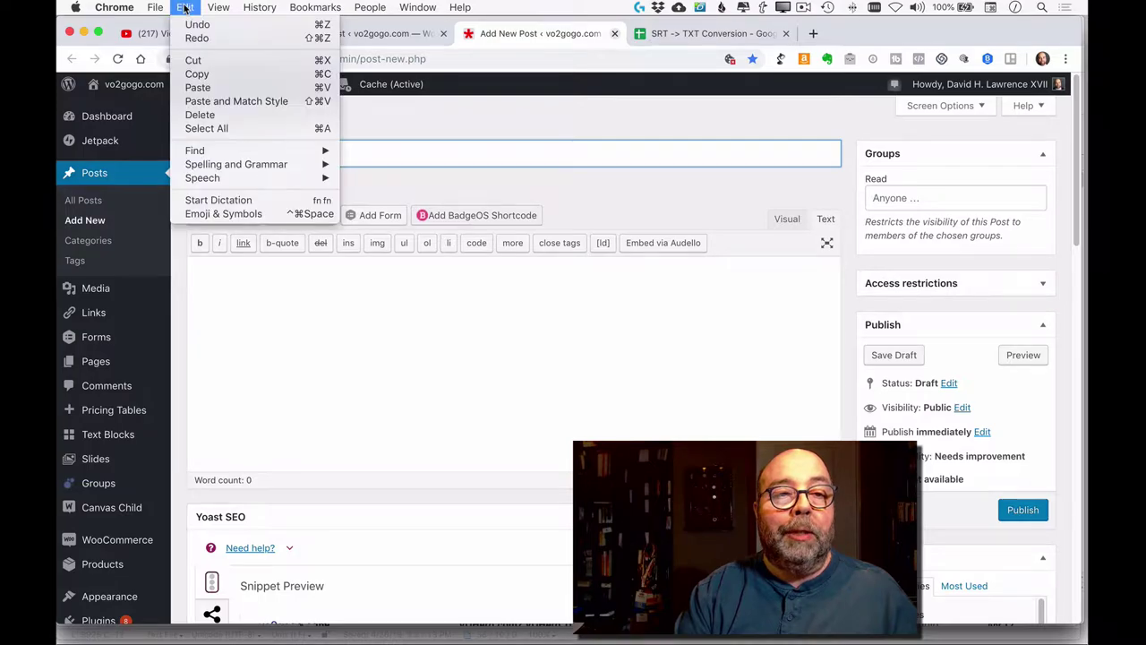
pyautogui.click(215, 88)
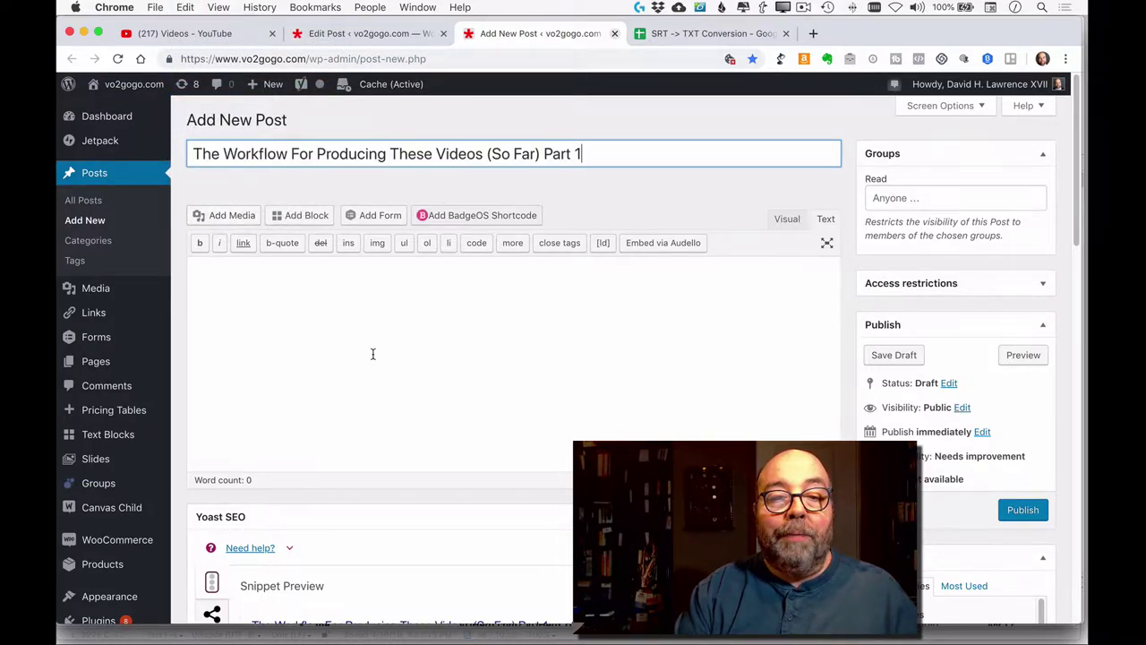
# Step: Copy the episode text from "Hey there!" through "recording of the video." in the BBEdit notes into the post body
pyautogui.click(312, 309)
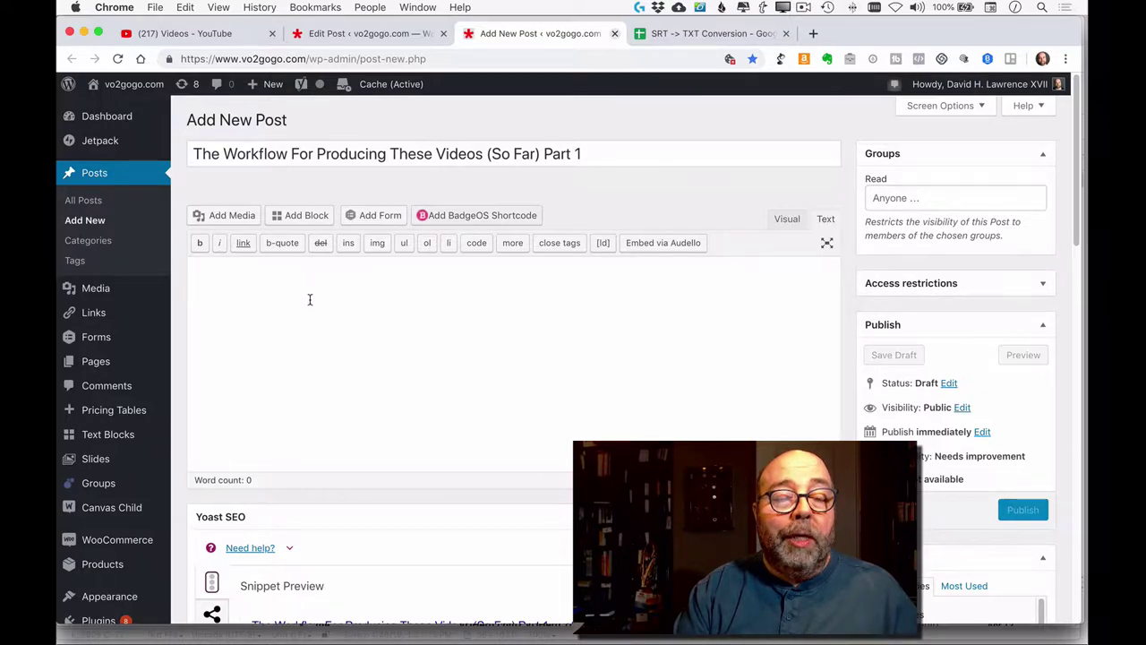
pyautogui.press('super+Tab')
pyautogui.moveTo(77, 133); pyautogui.dragTo(444, 152)
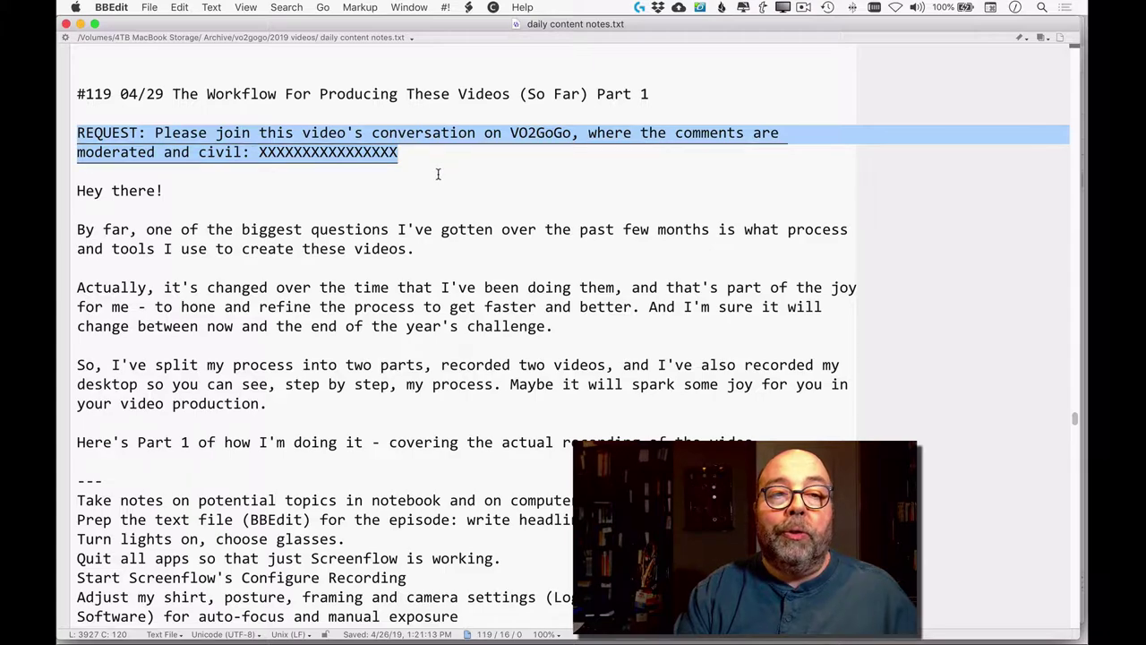
pyautogui.moveTo(77, 191); pyautogui.dragTo(761, 445)
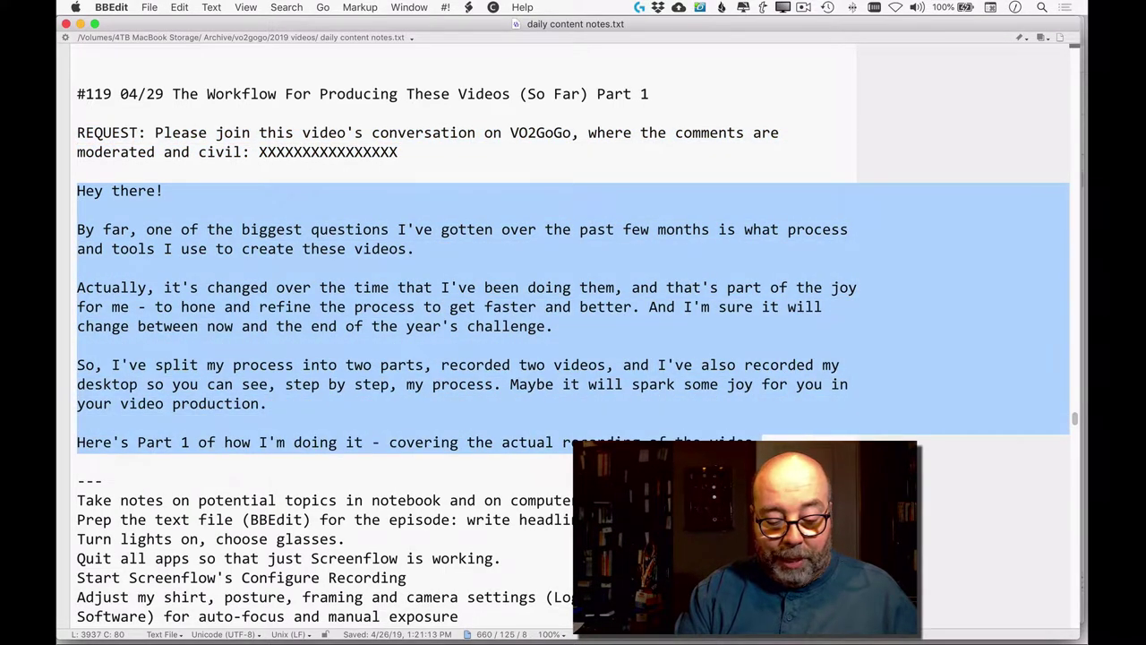
pyautogui.press('super+Tab')
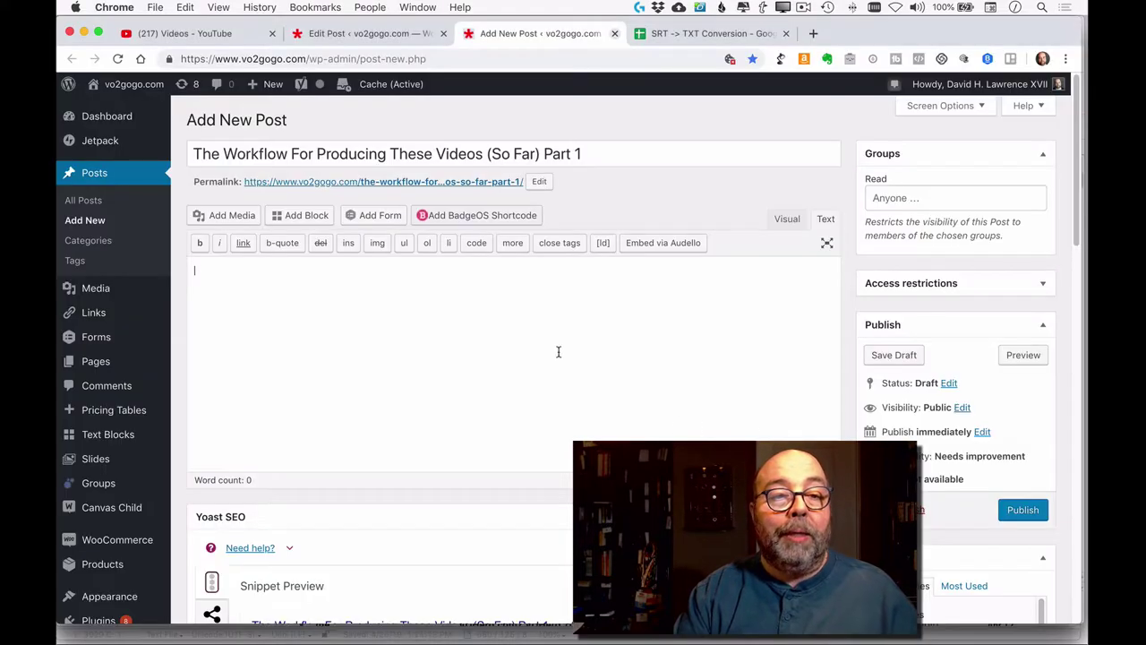
pyautogui.press('super+v')
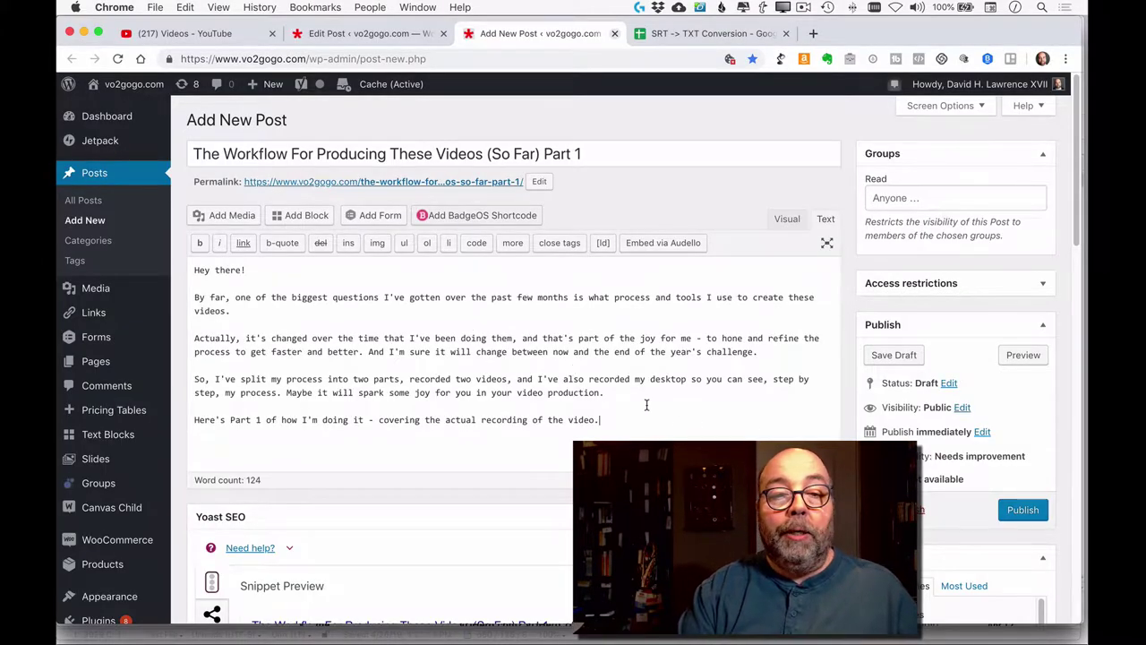
# Step: Add the boilerplate snippet with the YouTube embed, subscribe code, "Hope this helps!" sign-off and two toggles below the intro text
pyautogui.press('Return')
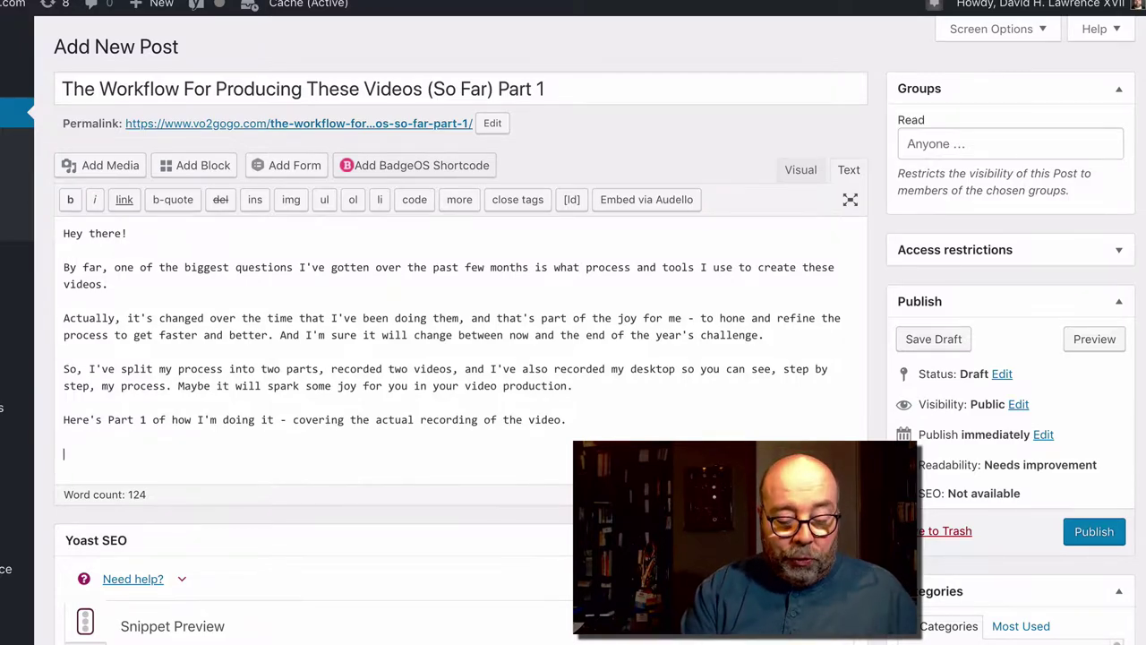
pyautogui.write('oad')
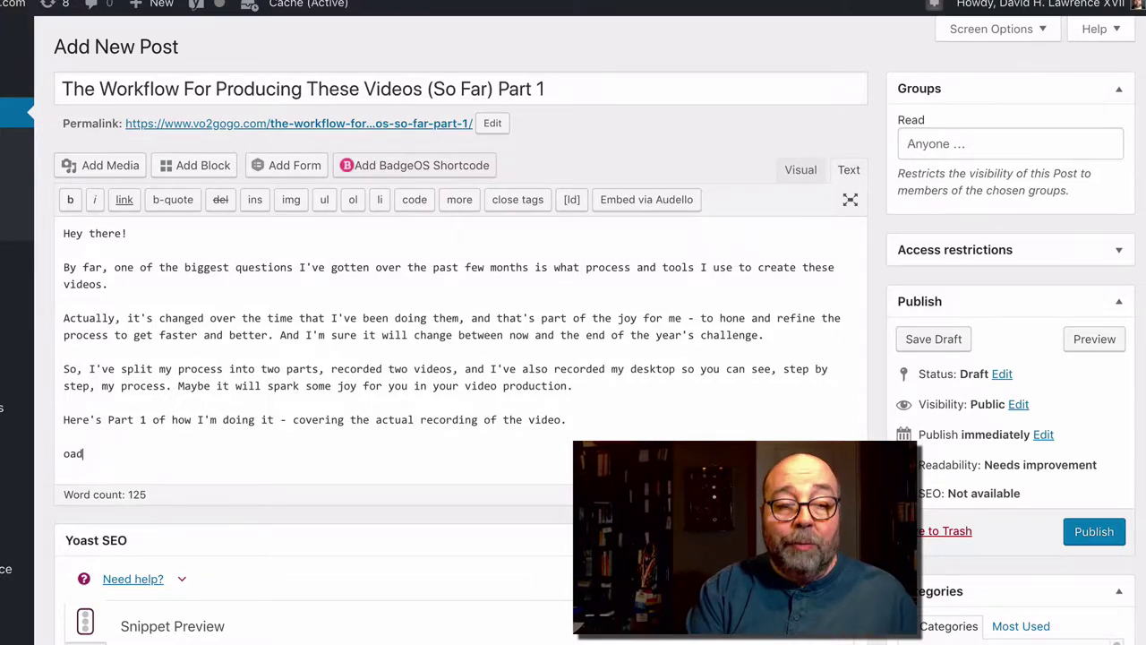
pyautogui.press('BackSpace')
pyautogui.press('BackSpace')
pyautogui.press('BackSpace')
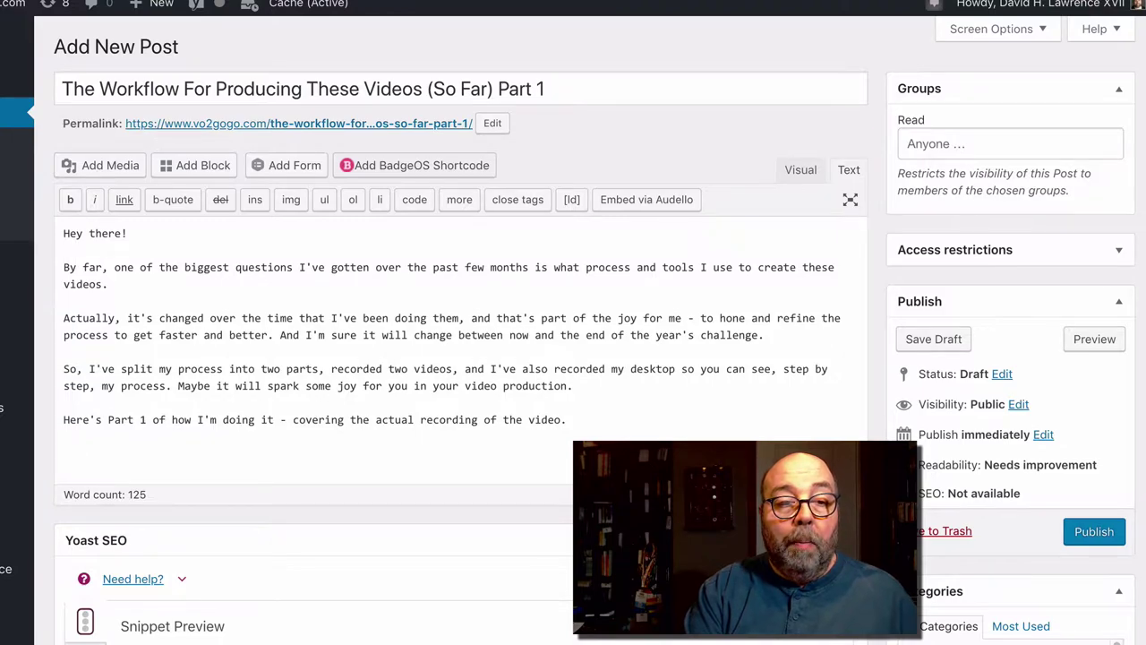
pyautogui.hotkey('ctrl', 'End')
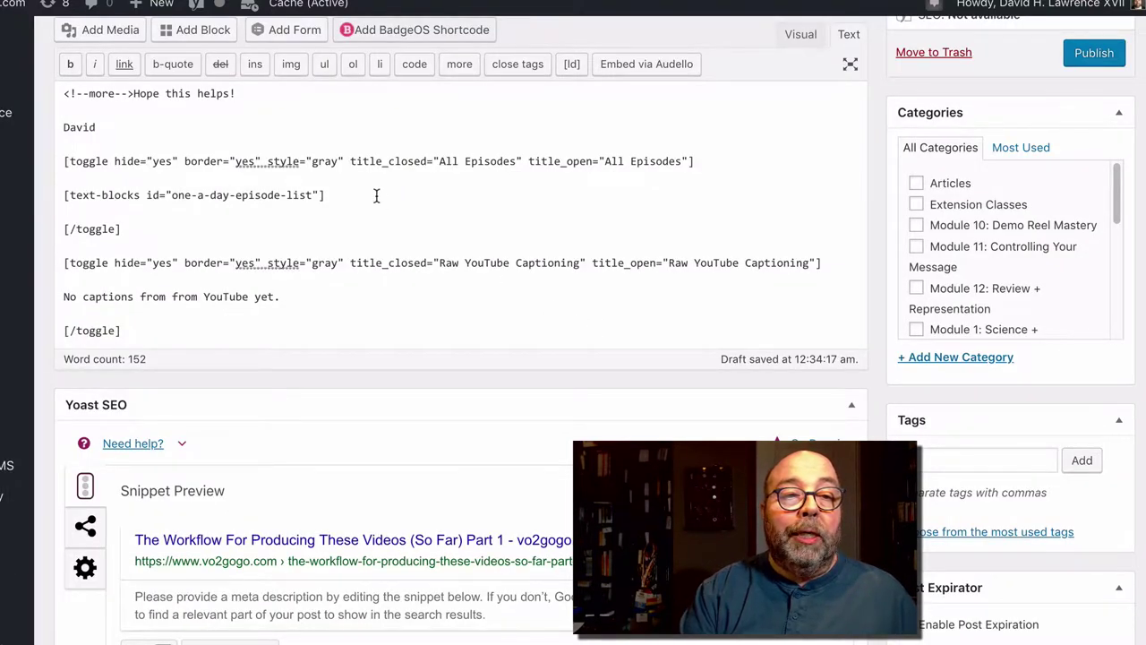
# Step: Examine the inserted boilerplate: the YouTube embed and subscribe code, the All Episodes and Raw YouTube Captioning toggles, and the placeholder video ID
pyautogui.scroll(3, 376, 193)
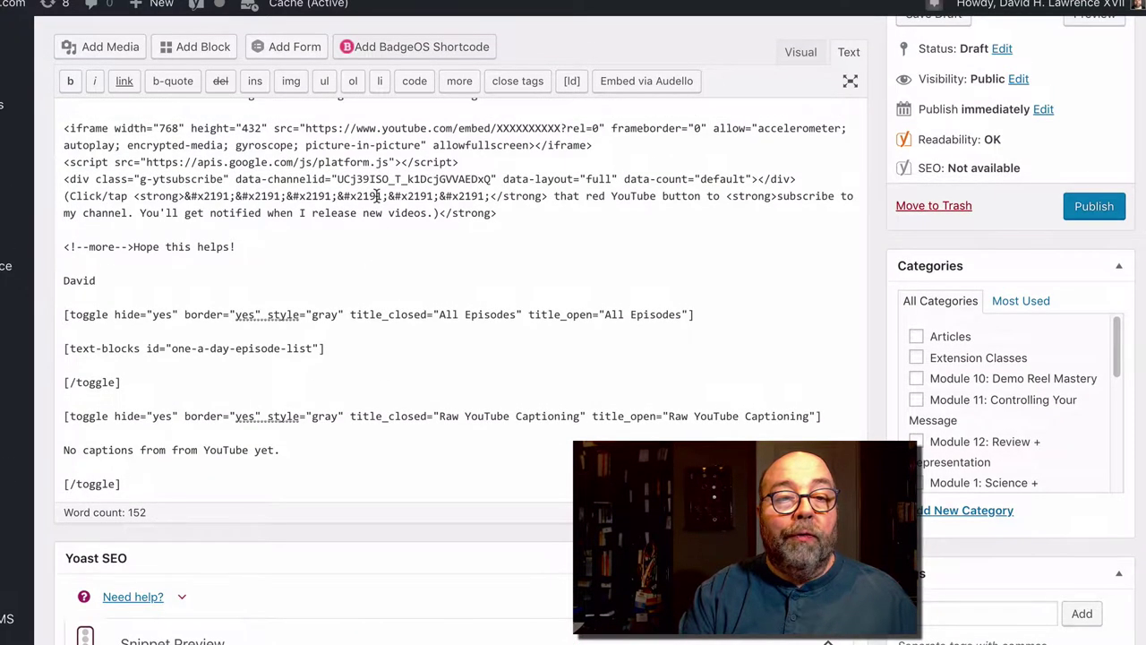
pyautogui.scroll(3, 376, 195)
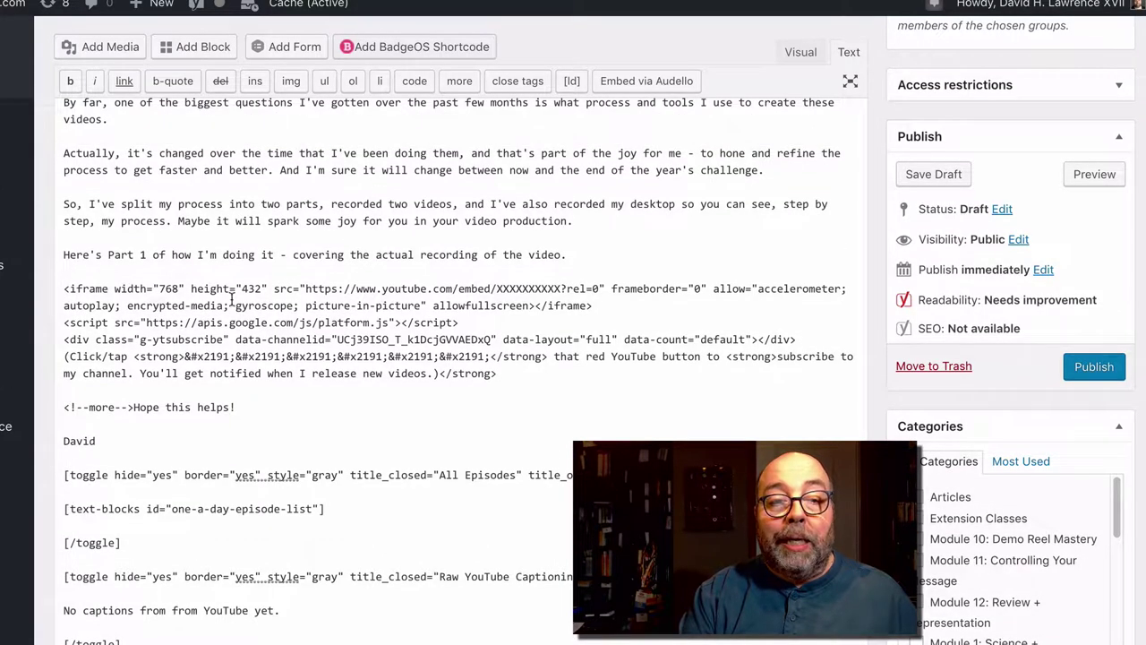
pyautogui.click(61, 288)
pyautogui.moveTo(69, 298); pyautogui.dragTo(384, 636)
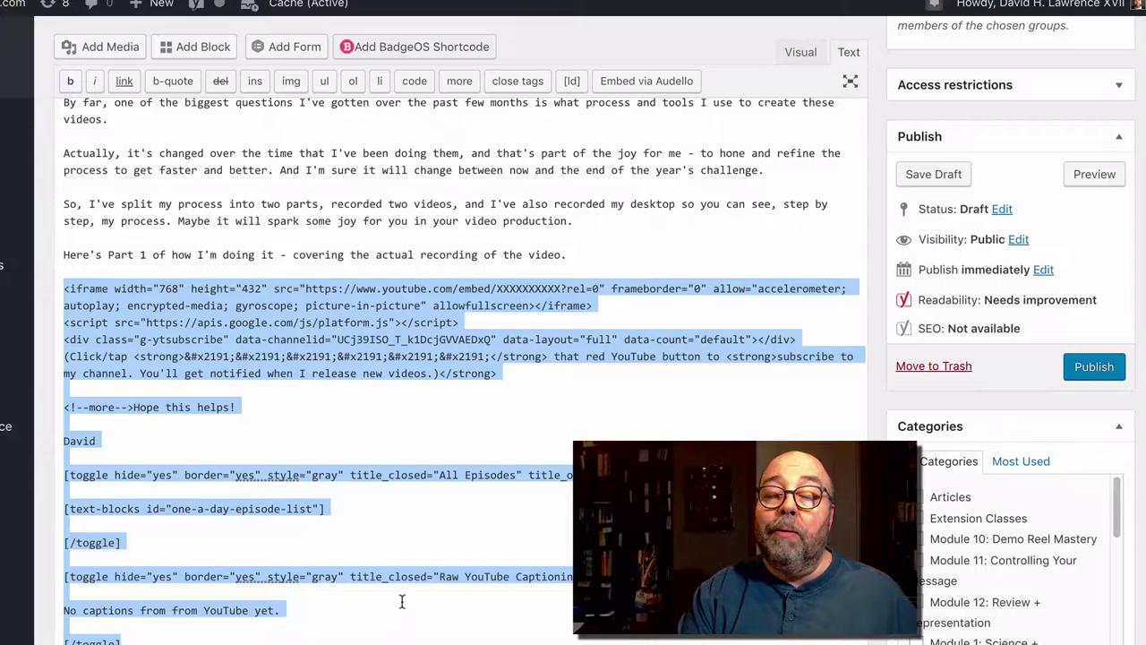
pyautogui.moveTo(64, 287); pyautogui.dragTo(547, 370)
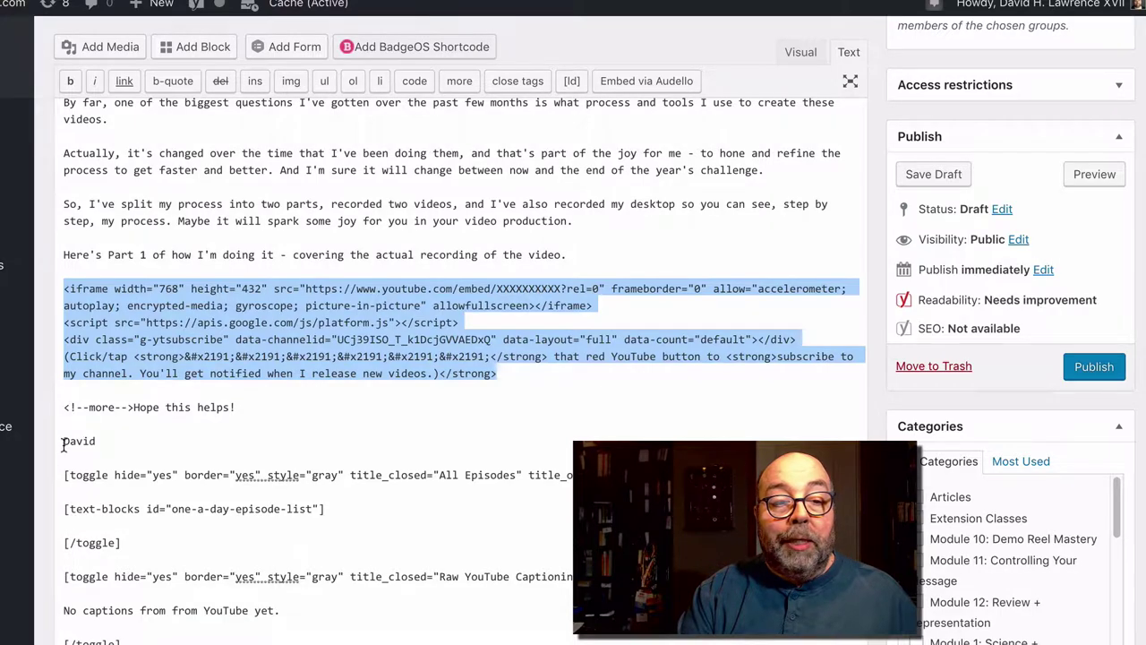
pyautogui.click(61, 479)
pyautogui.moveTo(61, 479); pyautogui.dragTo(366, 508)
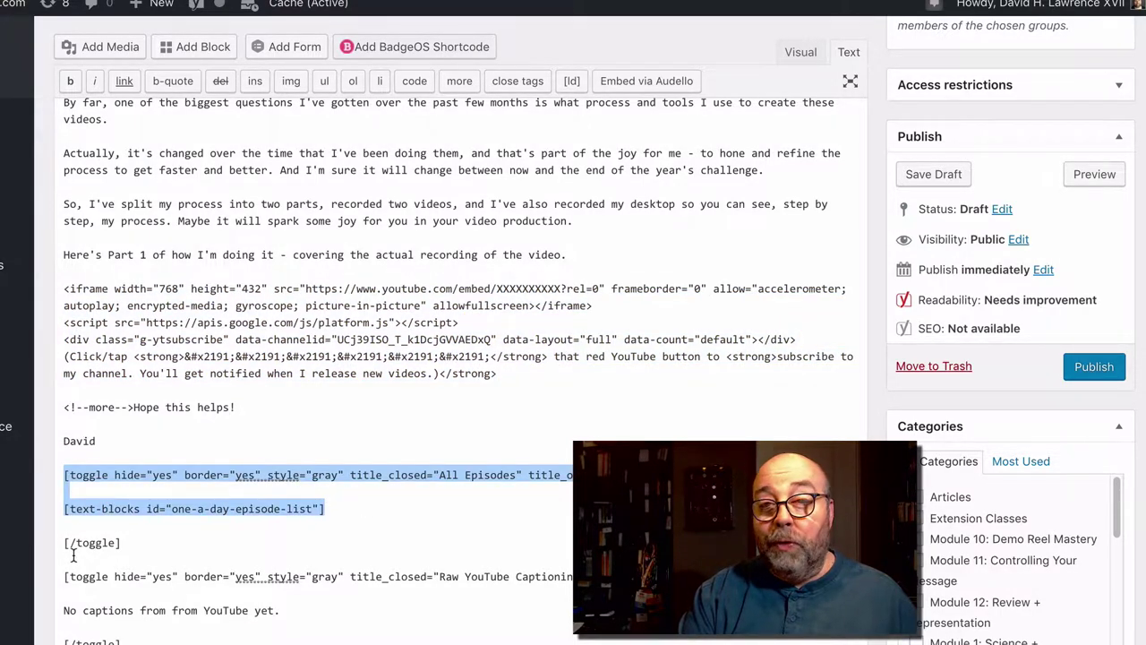
pyautogui.moveTo(56, 571); pyautogui.dragTo(243, 637)
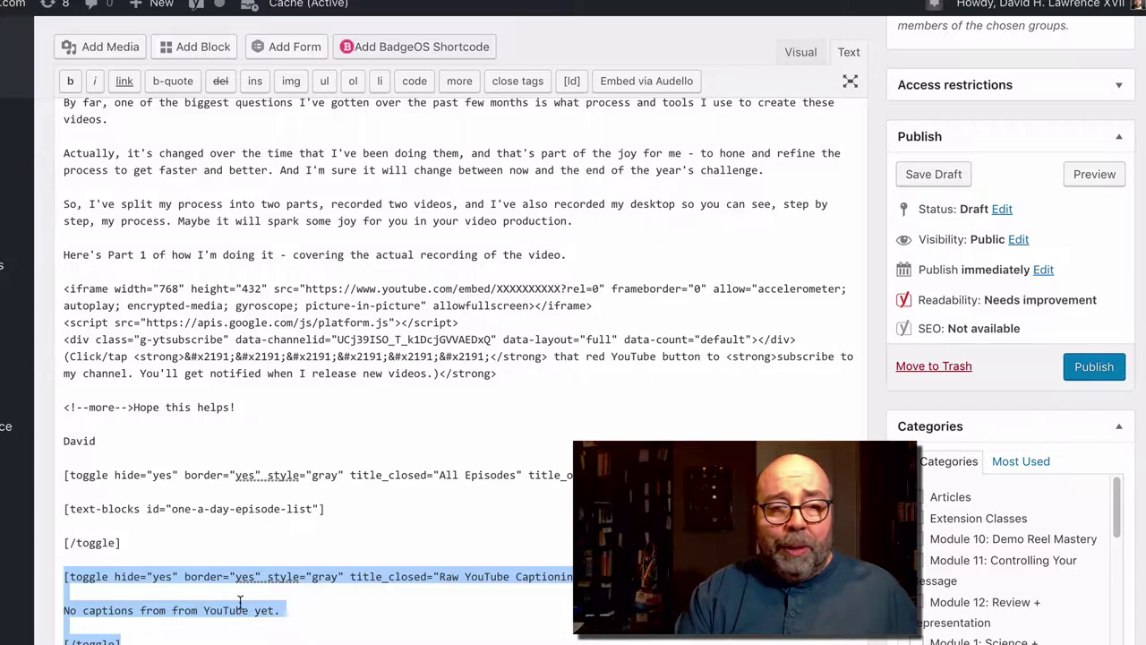
pyautogui.doubleClick(525, 287)
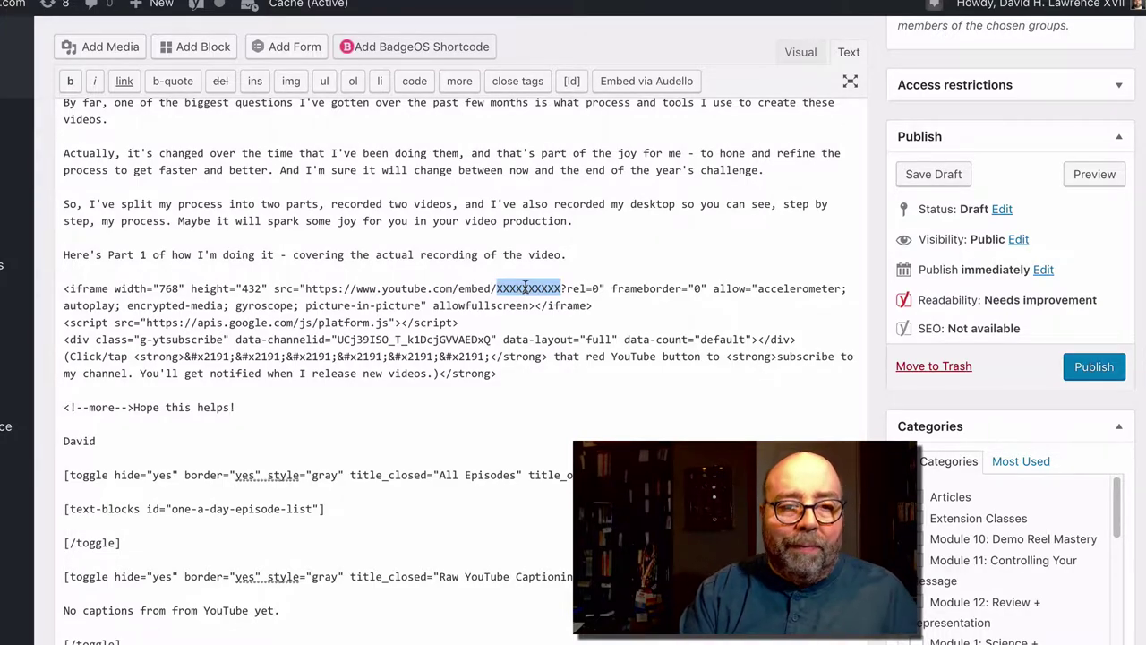
# Step: Paste the copied intro text into the post's Excerpt and make the excerpt box taller
pyautogui.scroll(-10, 374, 288)
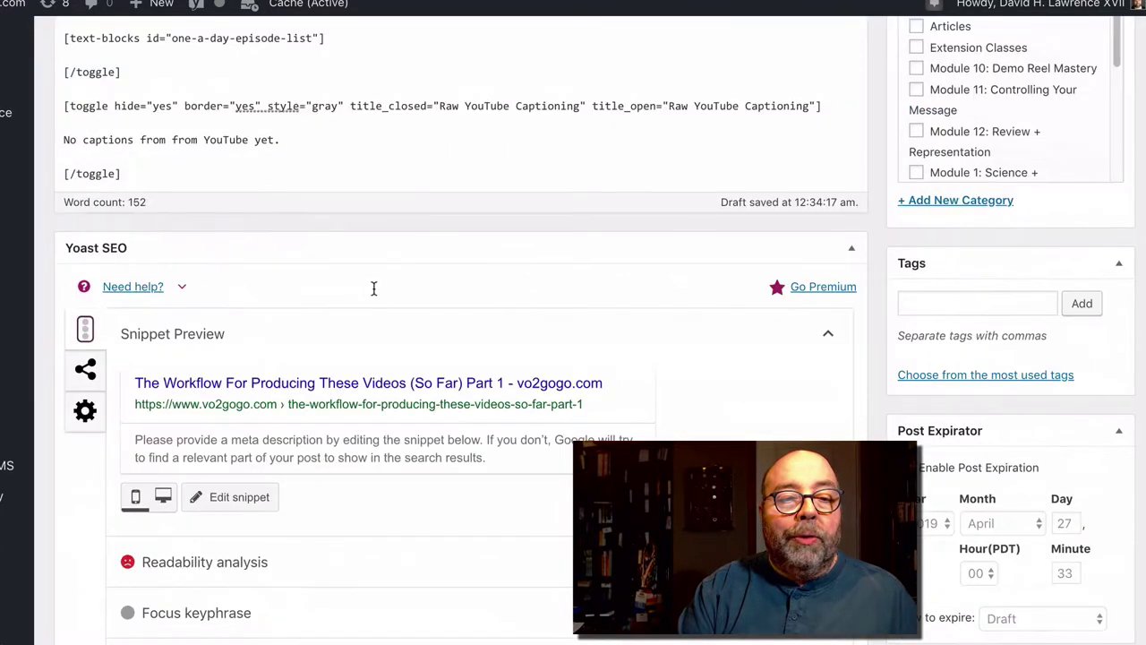
pyautogui.scroll(-3, 375, 288)
pyautogui.scroll(-1, 374, 295)
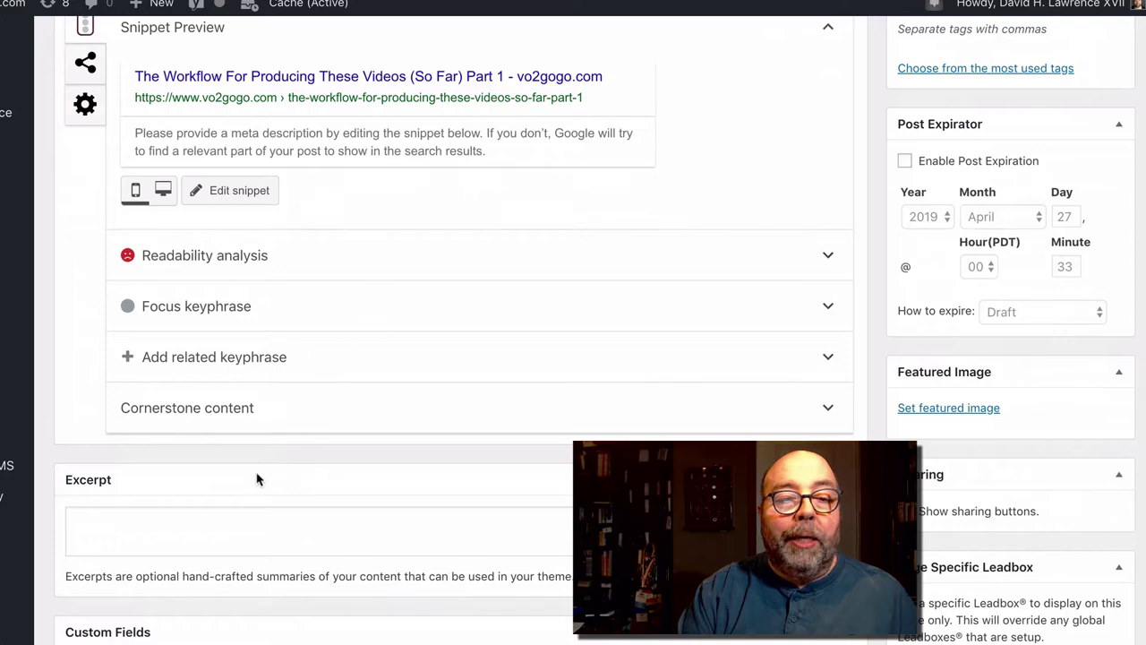
pyautogui.click(183, 526)
pyautogui.hotkey('ctrl', 'v')
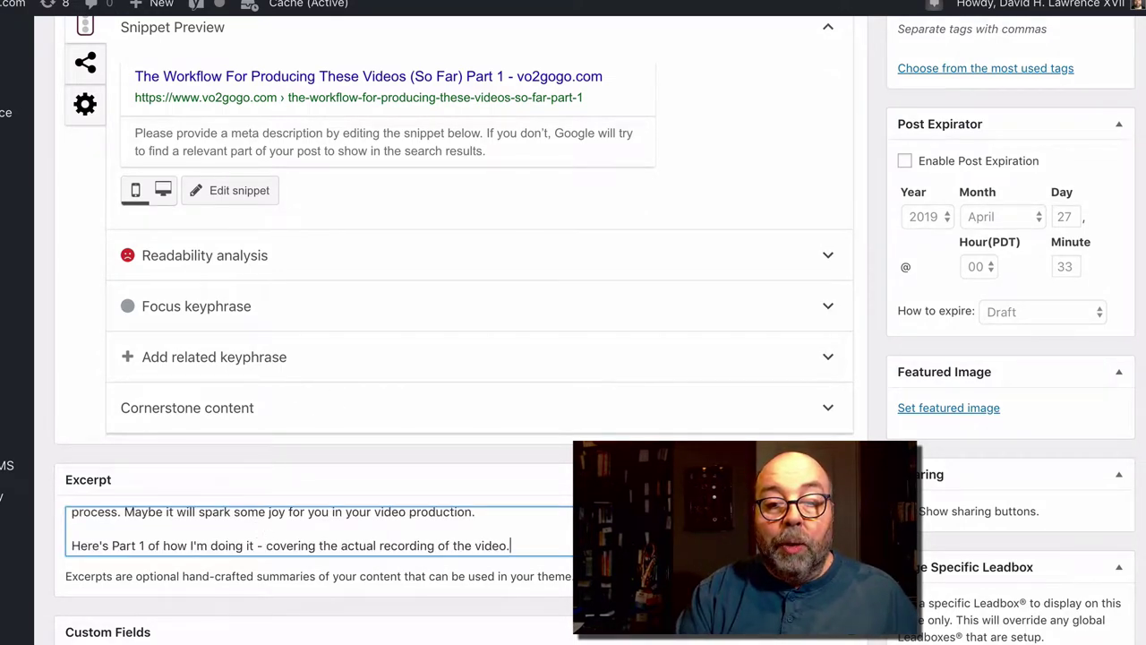
pyautogui.moveTo(849, 553); pyautogui.dragTo(849, 641)
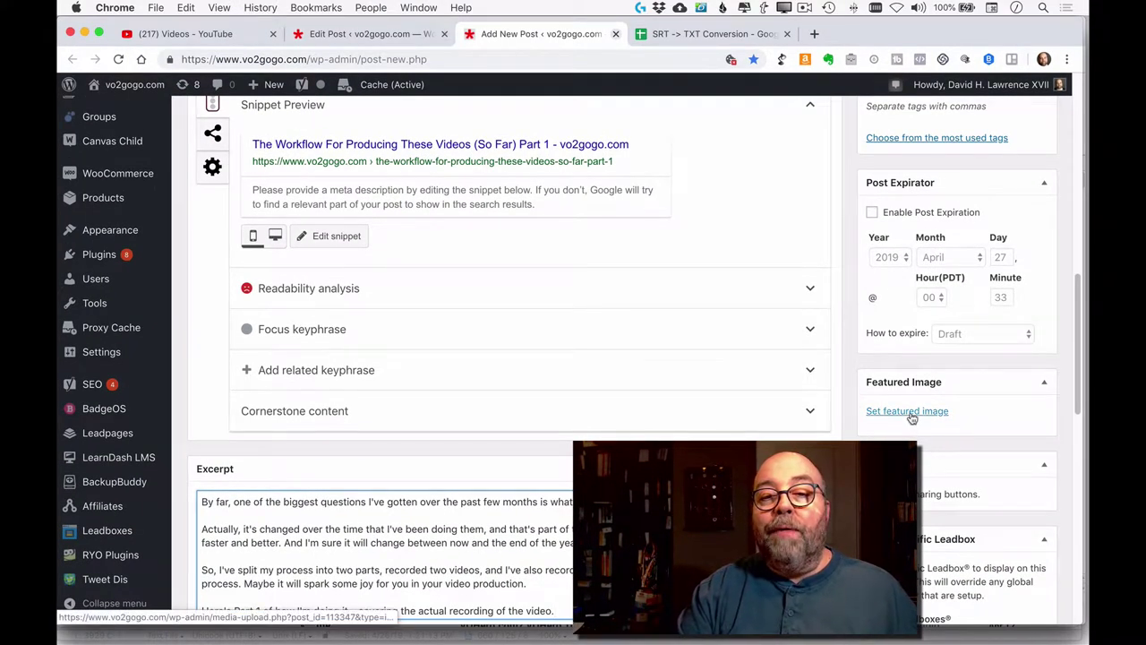
# Step: Find the 119 card image in the media library and set it as the post's featured image
pyautogui.click(910, 412)
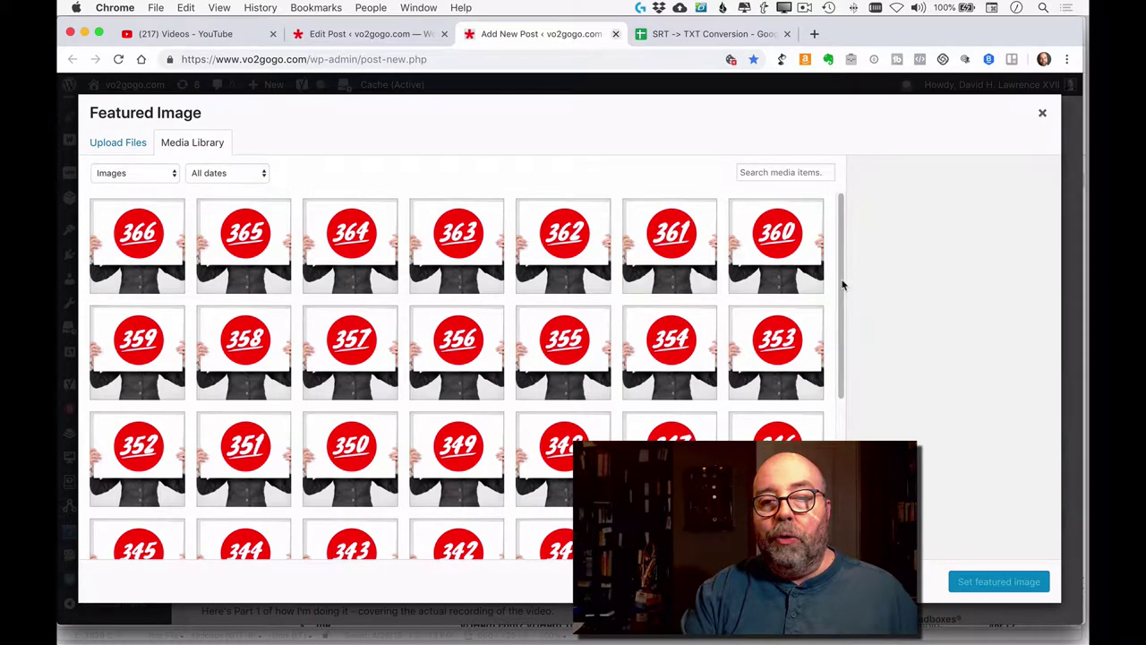
pyautogui.click(779, 174)
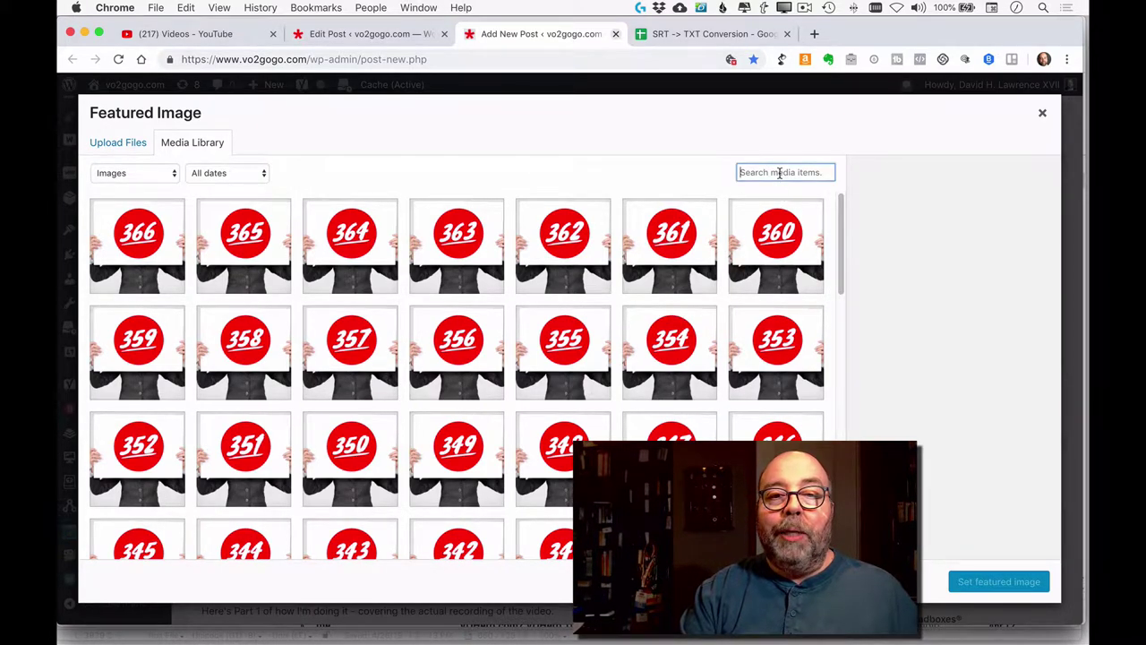
pyautogui.write('119')
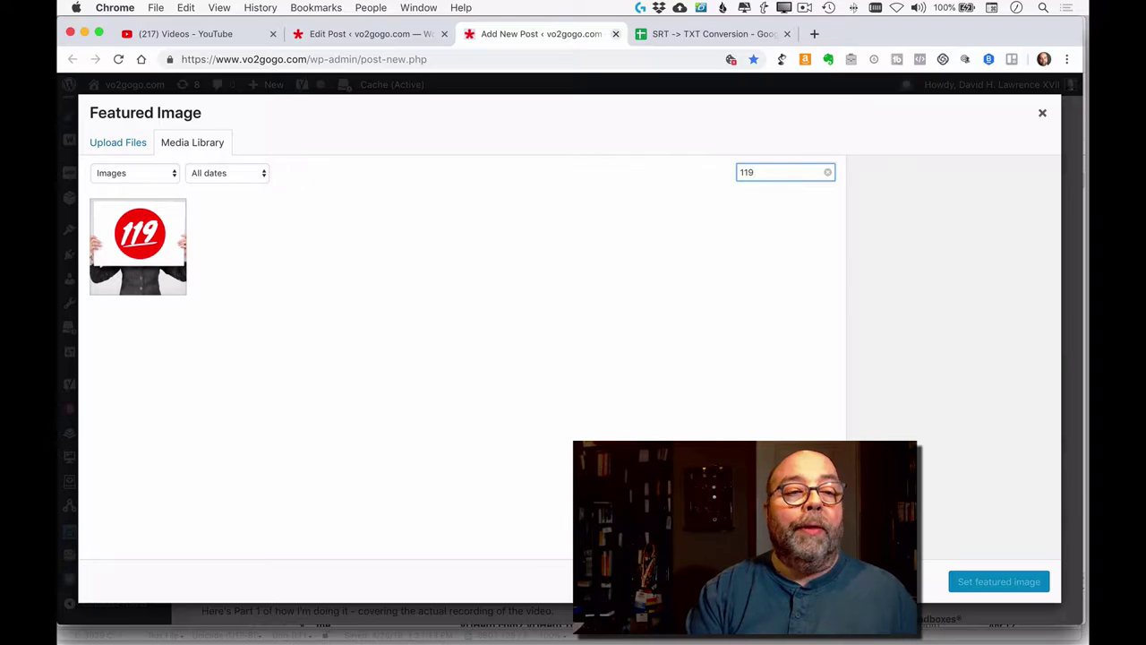
pyautogui.click(136, 253)
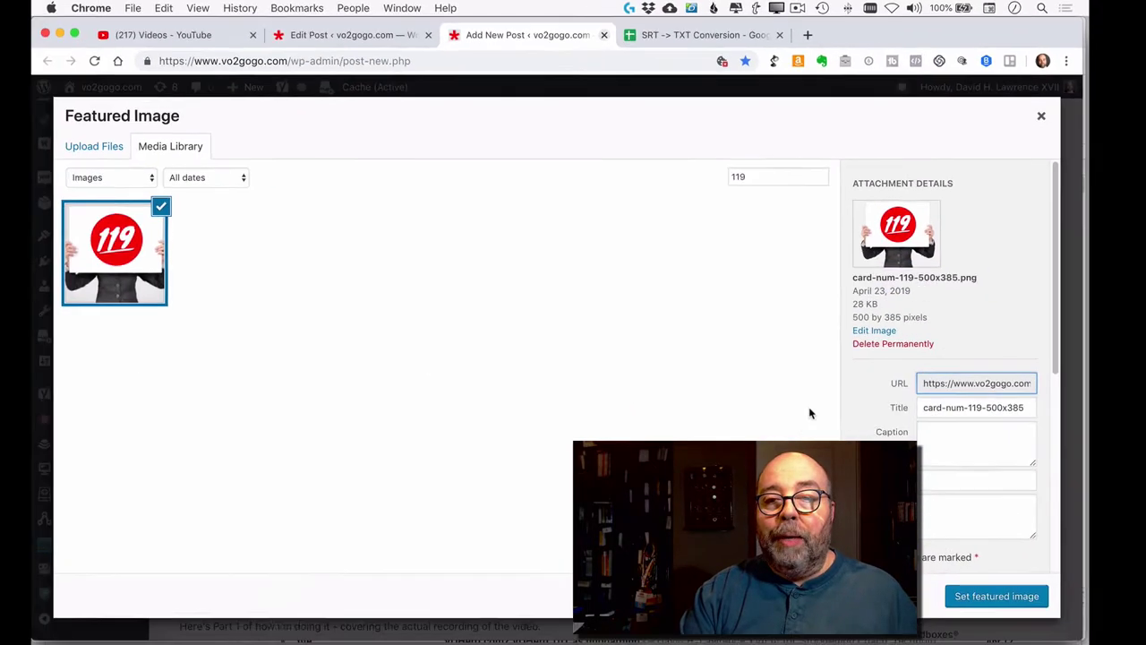
pyautogui.click(1013, 582)
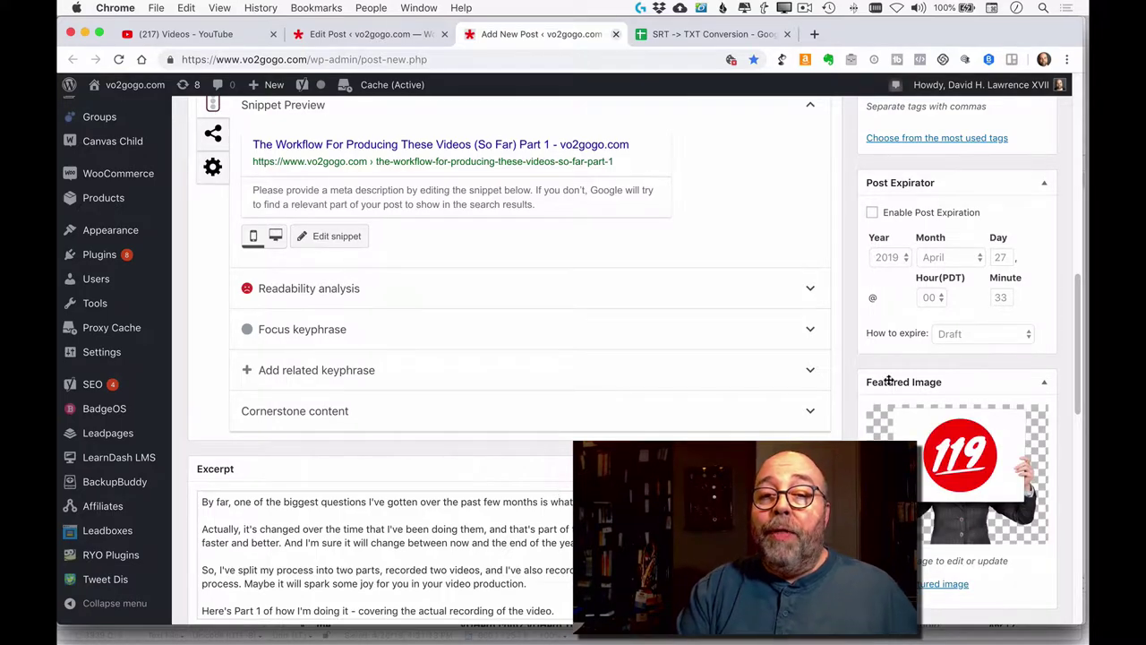
# Step: Assign the post to the Articles category
pyautogui.scroll(5, 901, 349)
pyautogui.scroll(3, 900, 349)
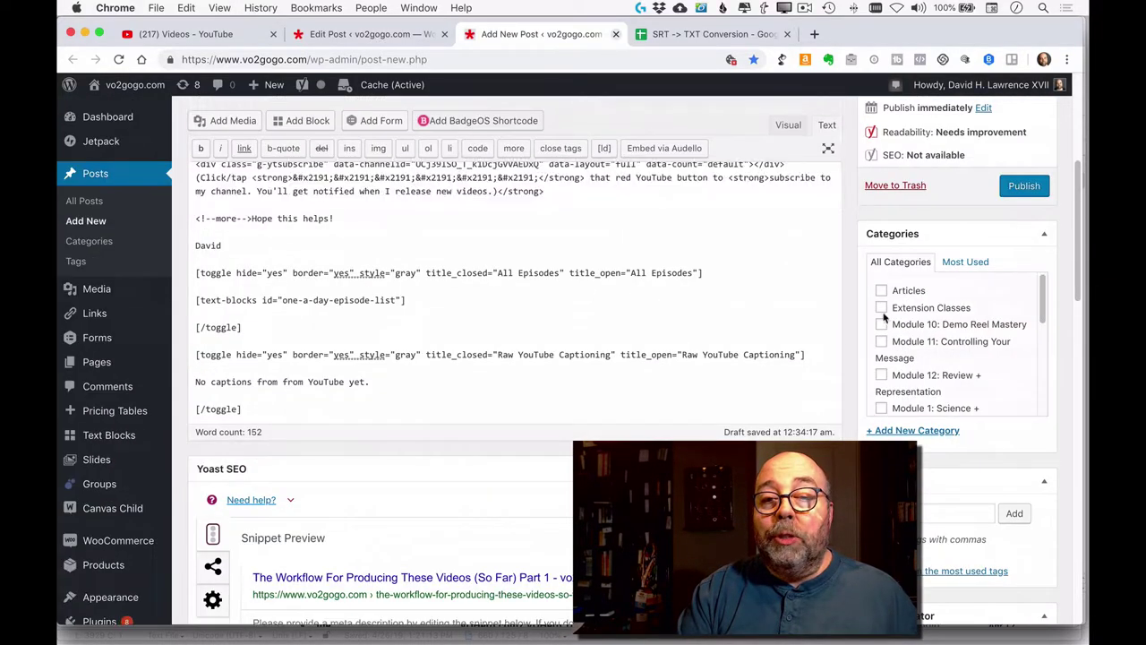
pyautogui.click(881, 292)
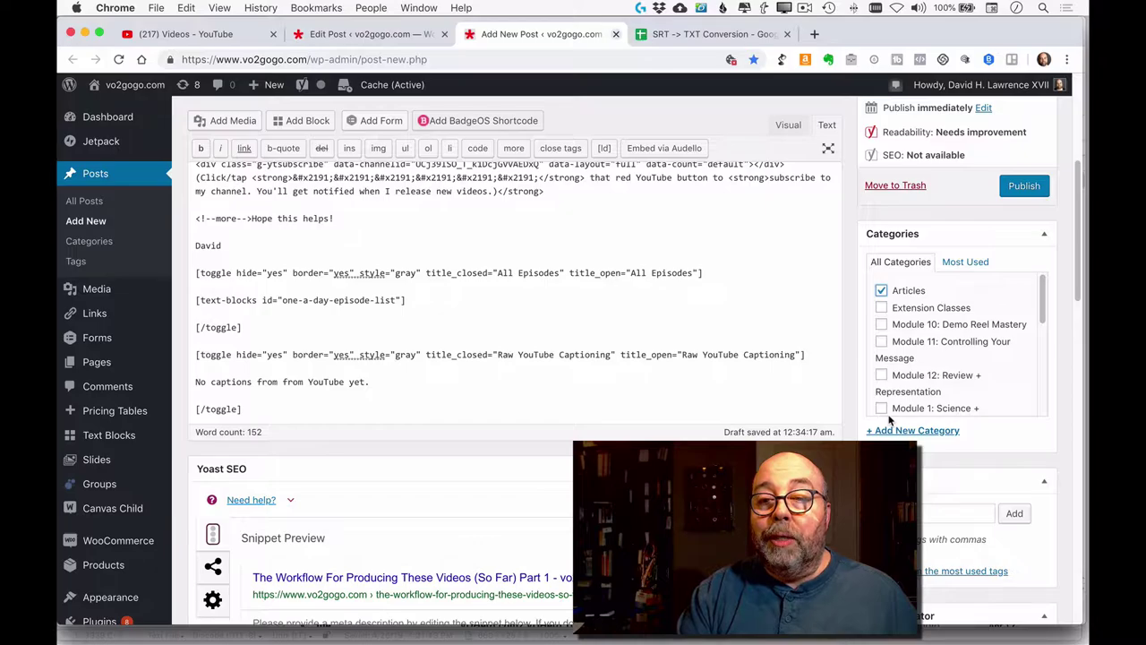
# Step: Set the publish date to Apr 29, 2019 at 20:00 and schedule the post
pyautogui.scroll(5, 889, 418)
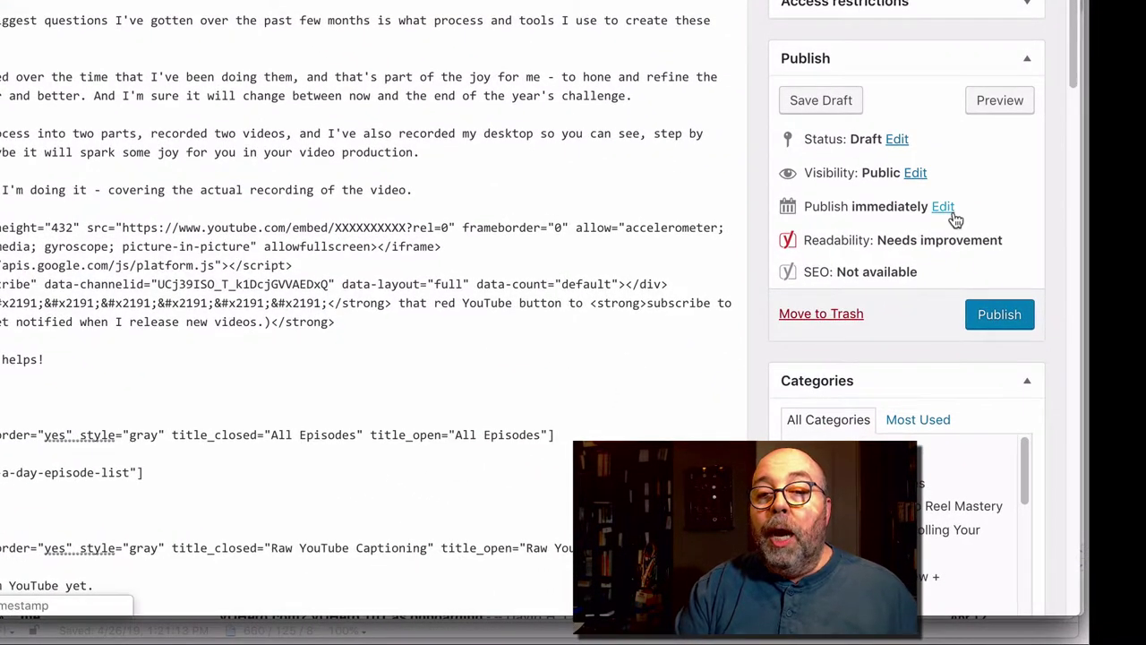
pyautogui.click(945, 209)
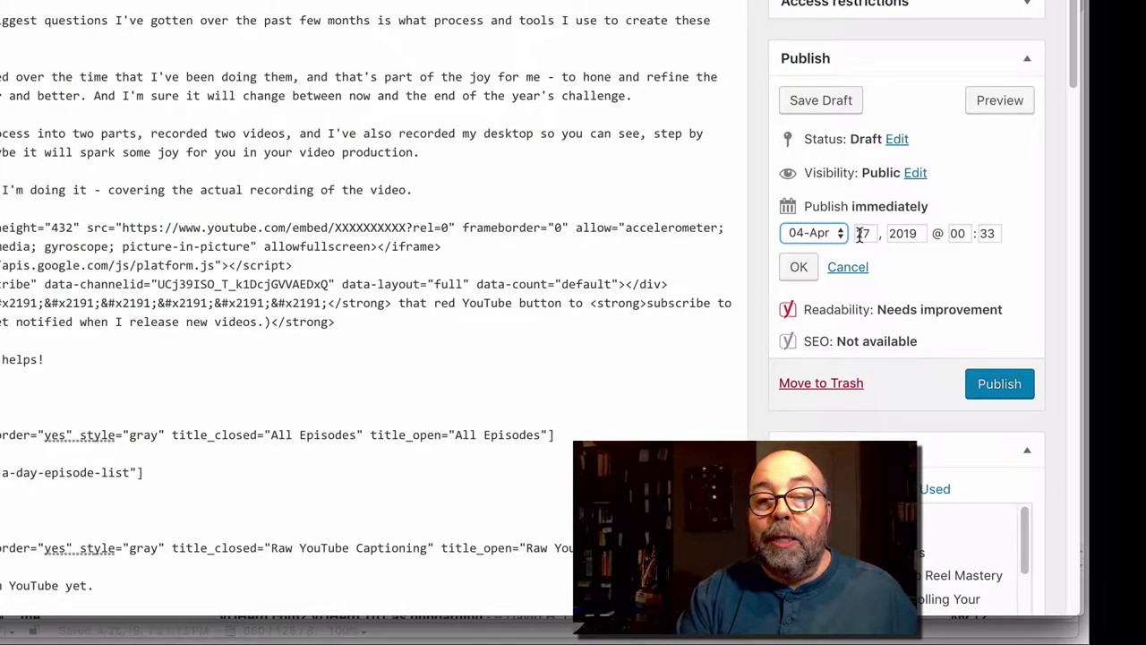
pyautogui.doubleClick(859, 232)
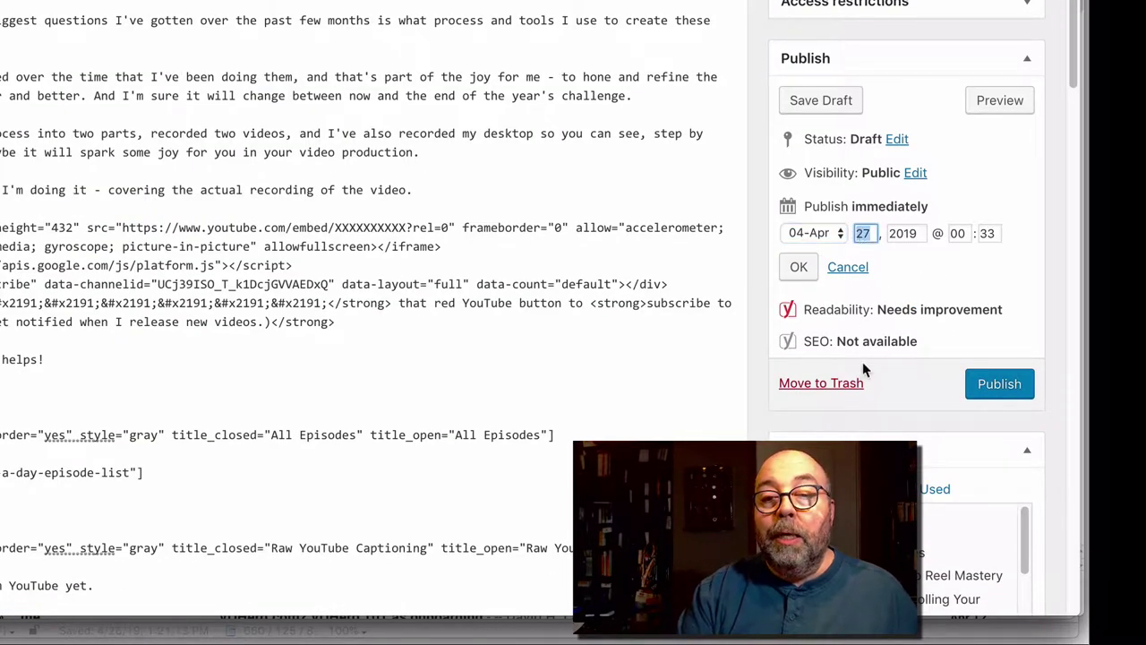
pyautogui.write('29')
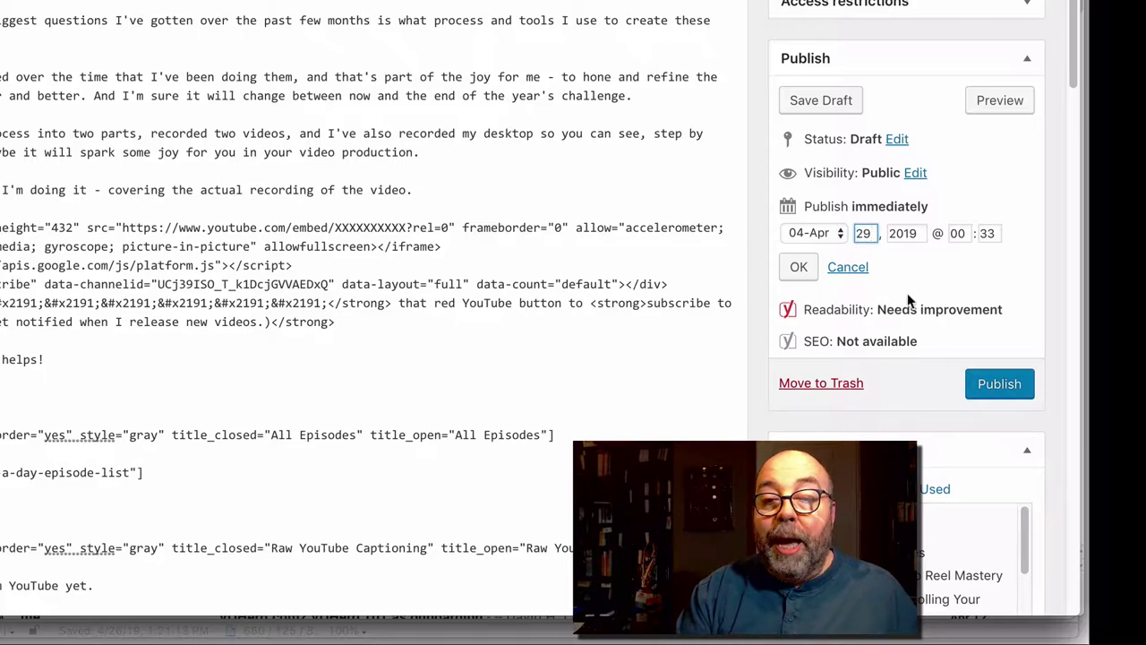
pyautogui.doubleClick(956, 233)
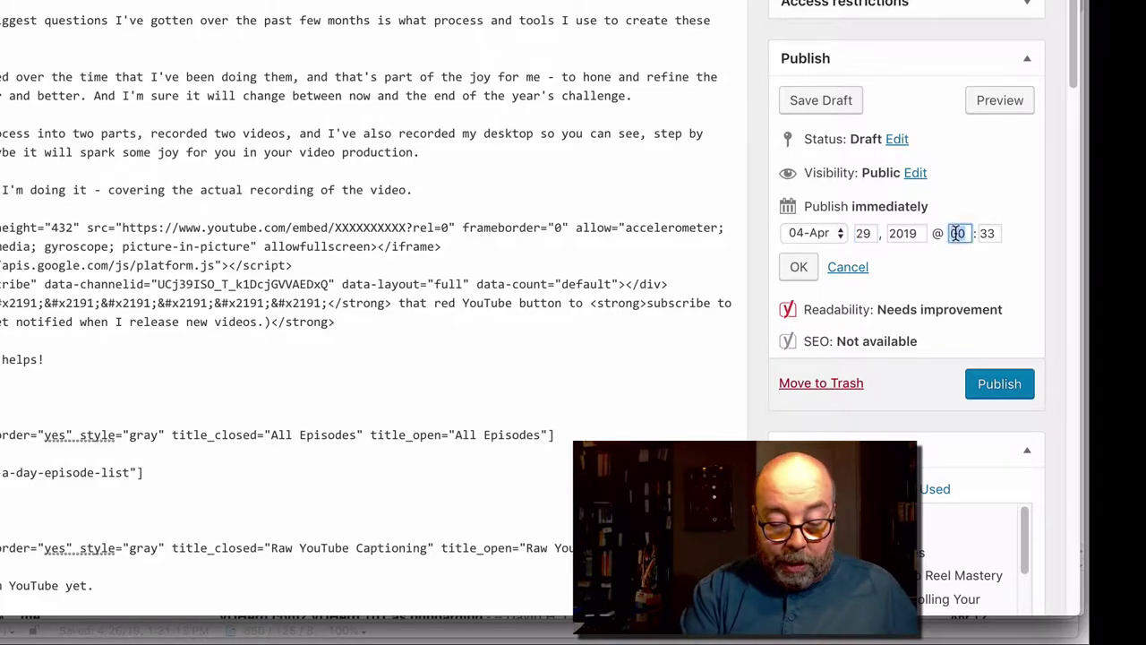
pyautogui.write('20')
pyautogui.press('Tab')
pyautogui.write('00')
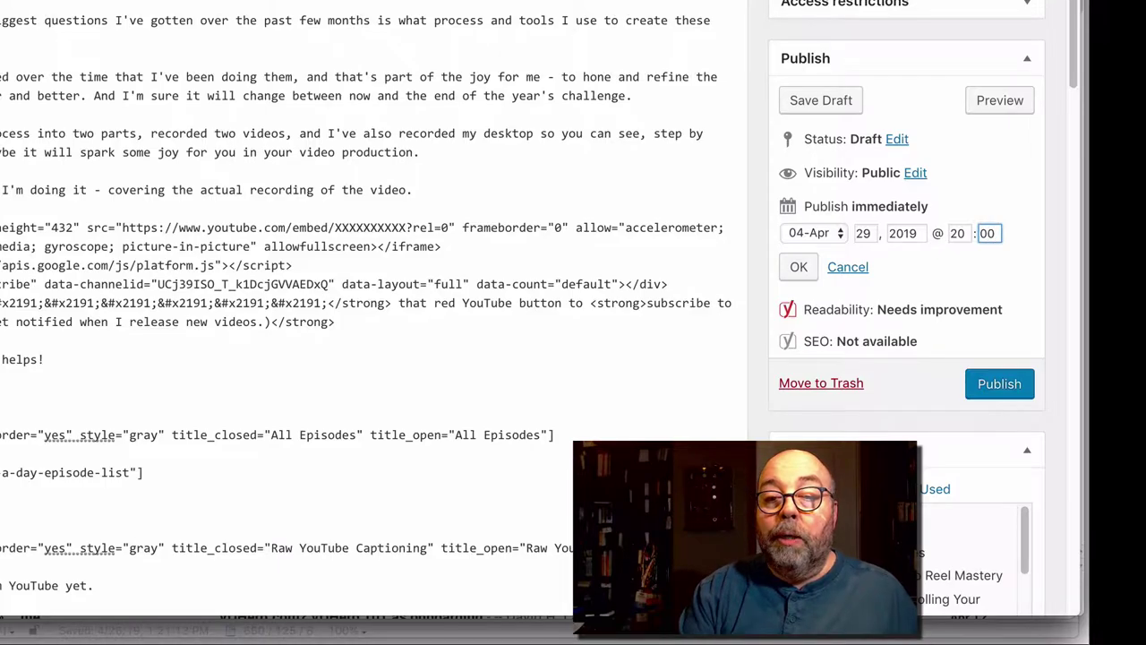
pyautogui.click(798, 266)
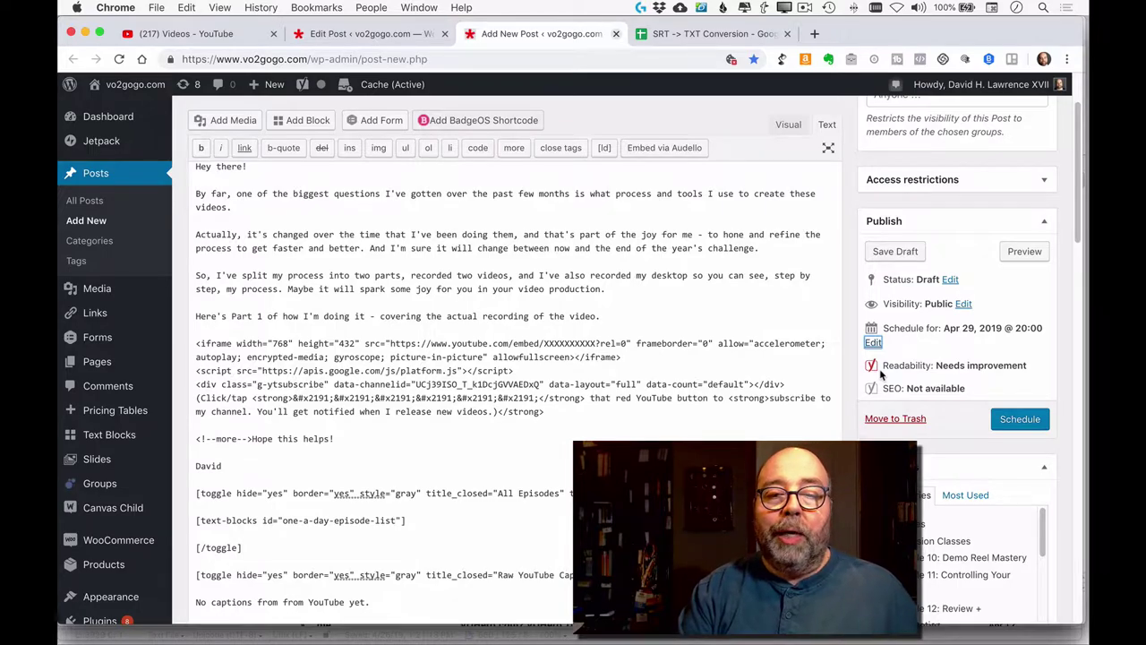
pyautogui.scroll(3, 688, 355)
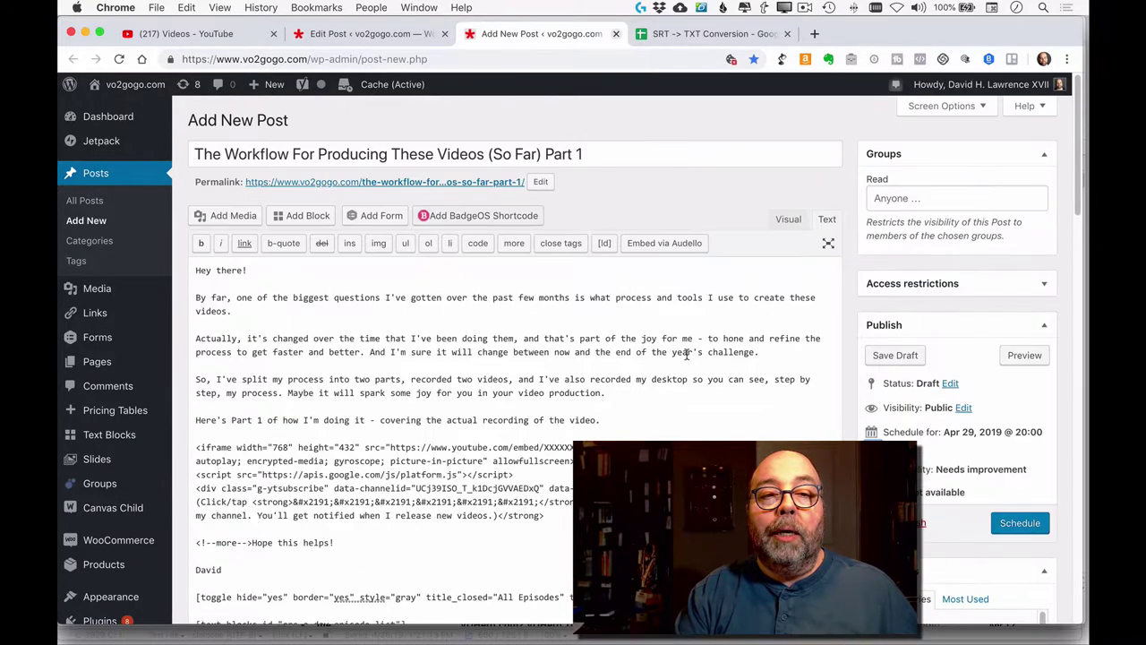
pyautogui.click(1021, 526)
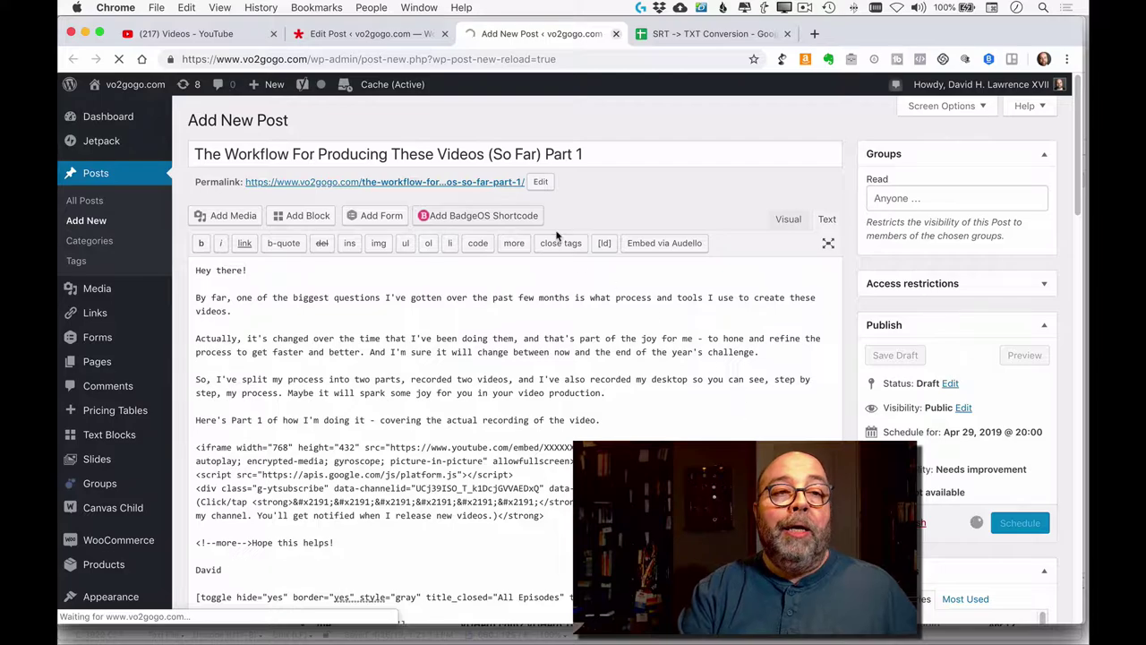
# Step: Switch to YouTube, open "The Workflow For Producing These Videos (So Far) Part 1" for editing and copy its video URL
pyautogui.click(219, 35)
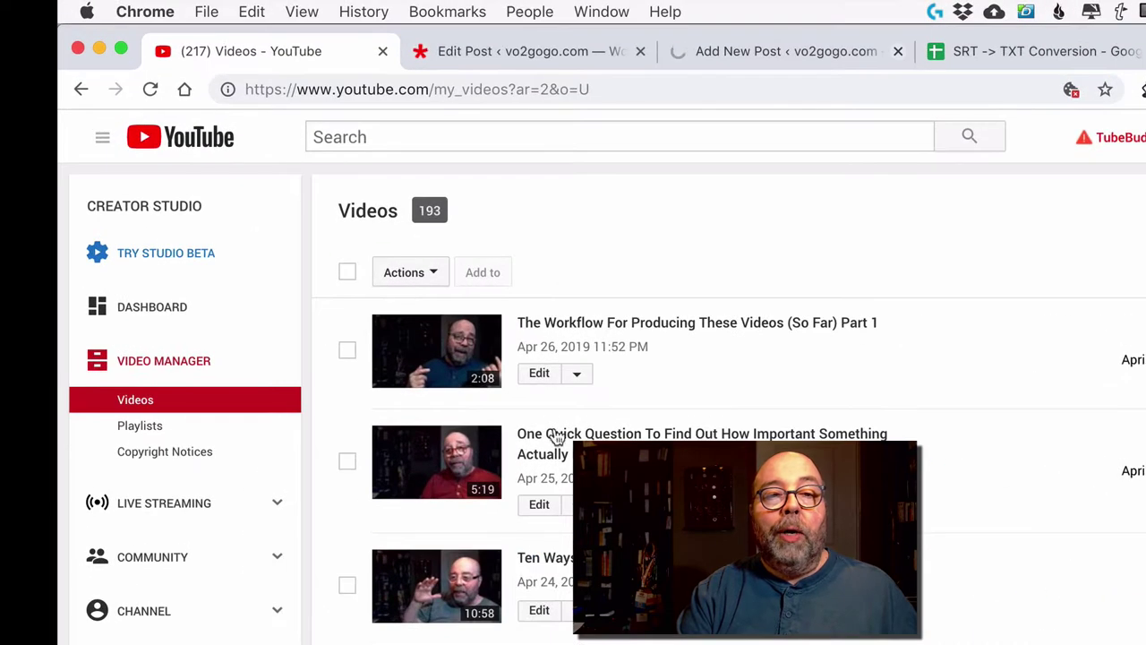
pyautogui.click(538, 376)
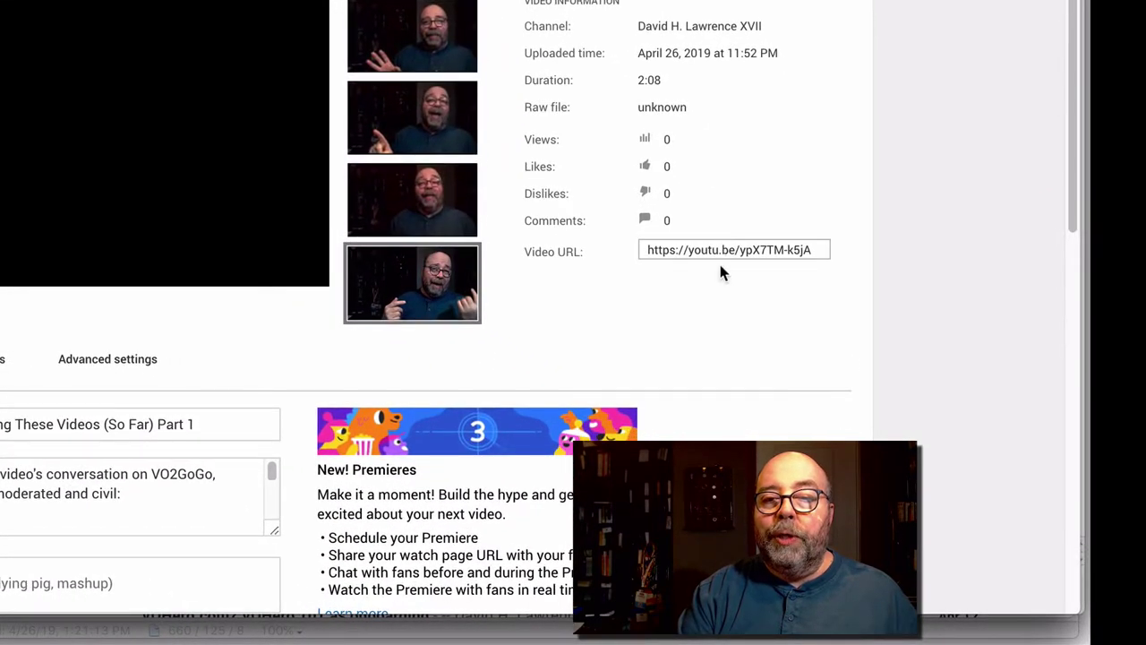
pyautogui.doubleClick(727, 251)
pyautogui.doubleClick(661, 251)
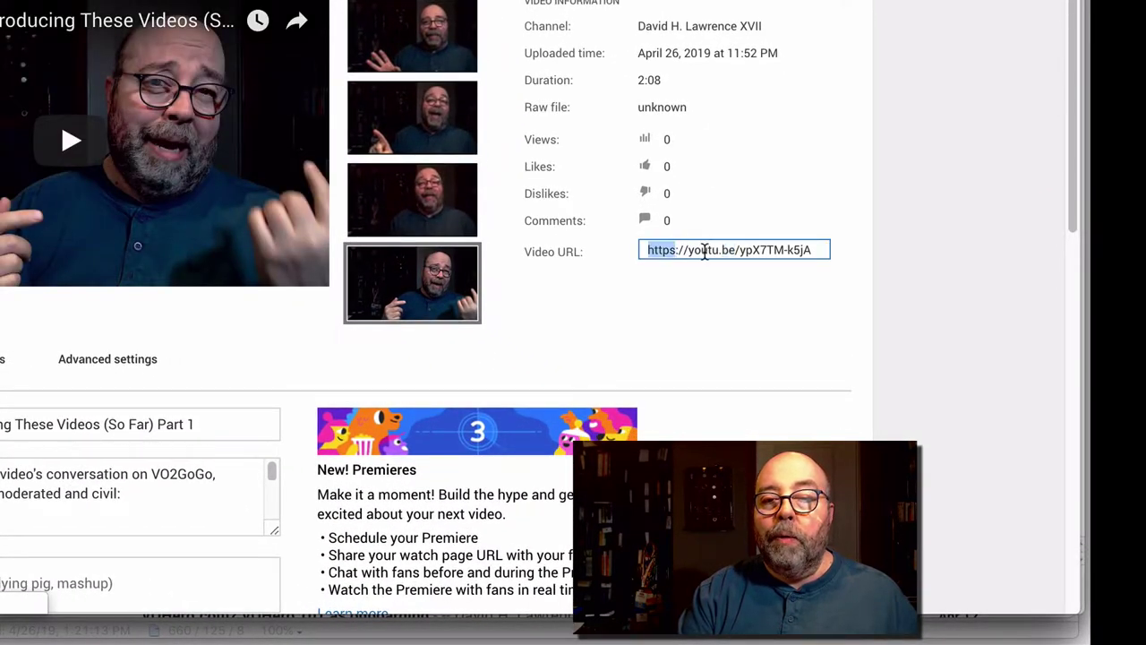
pyautogui.moveTo(705, 253); pyautogui.dragTo(816, 250)
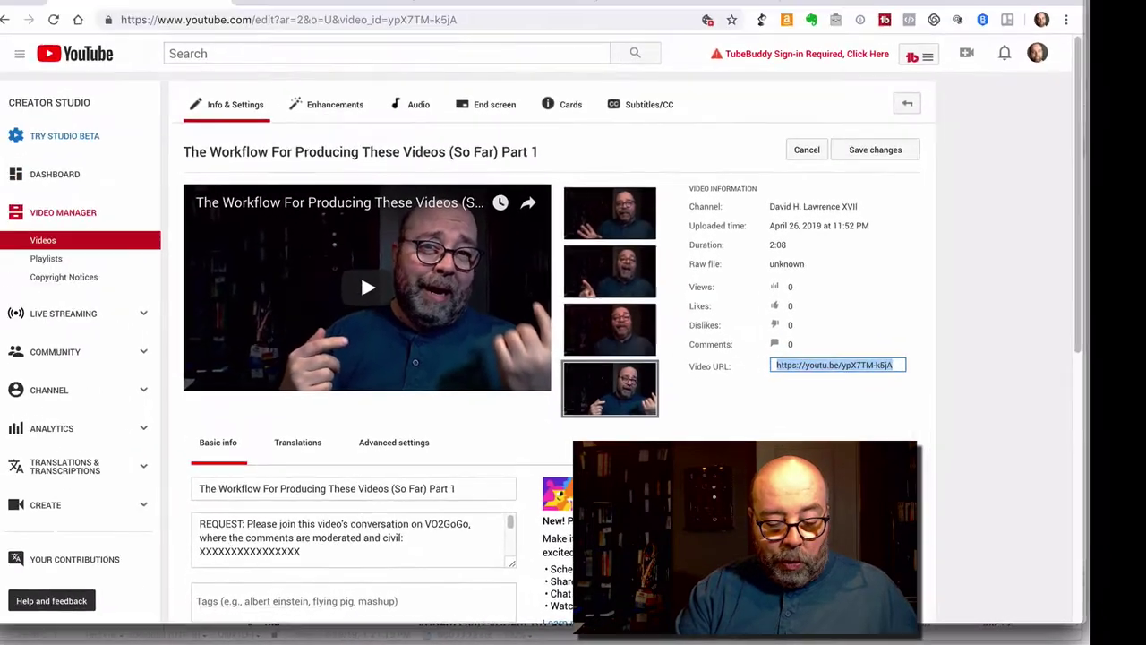
pyautogui.click(157, 7)
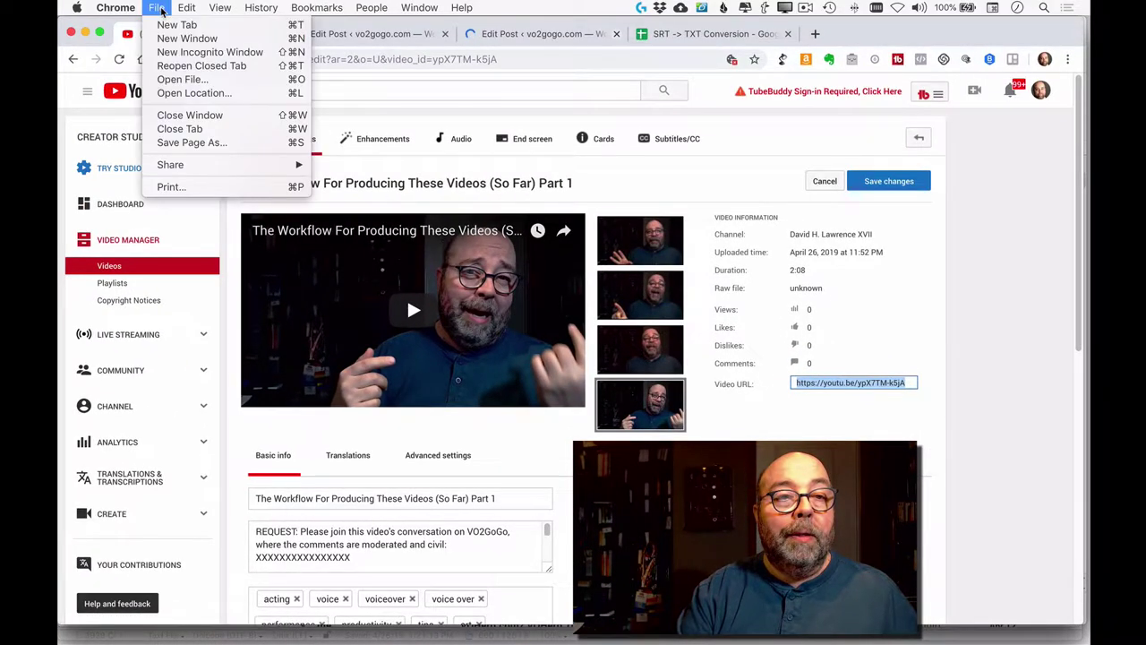
pyautogui.moveTo(186, 9)
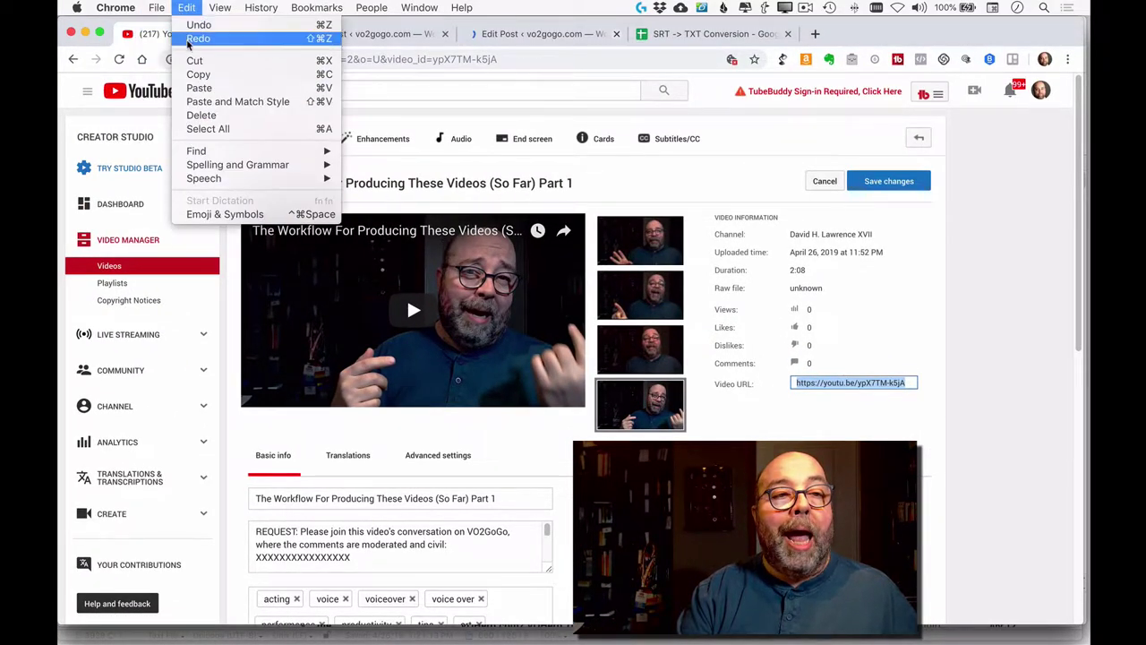
pyautogui.click(198, 75)
# Step: Switch to BBEdit and paste the video URL on a new line under the #119 04/29 heading in the notes
pyautogui.press('super+Tab')
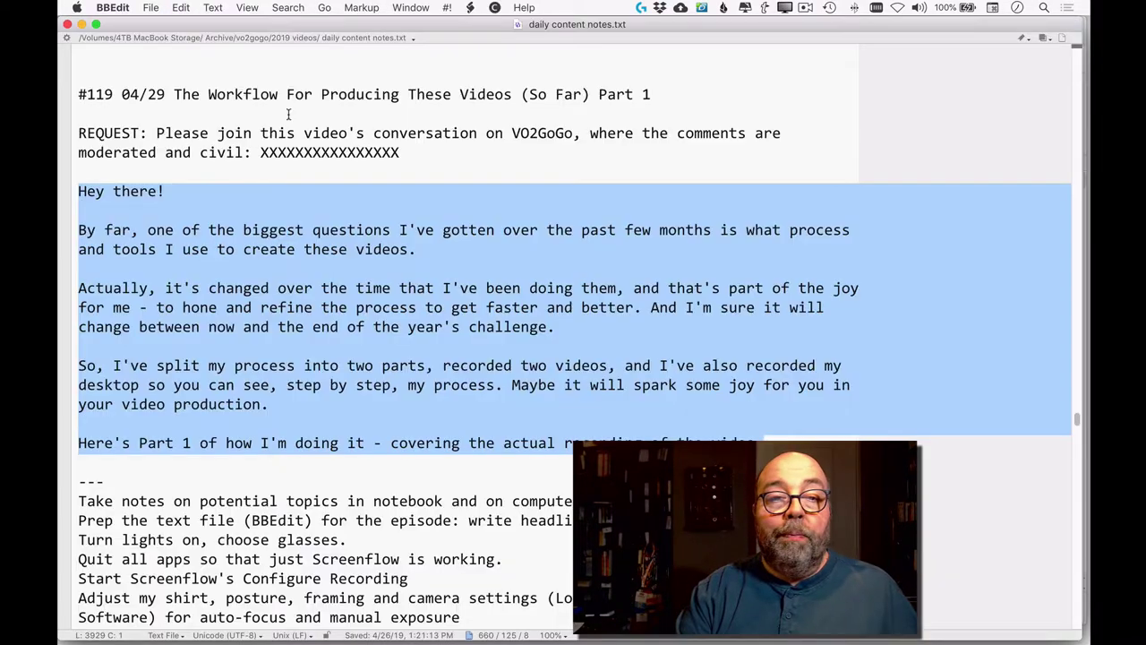
pyautogui.click(677, 94)
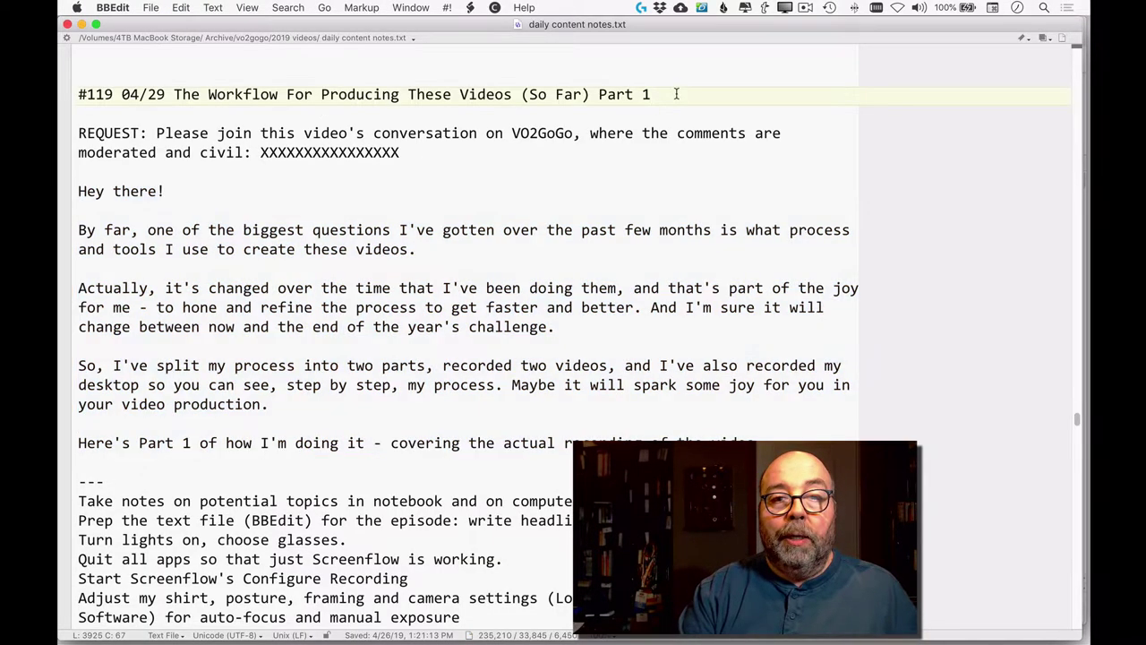
pyautogui.press('Return')
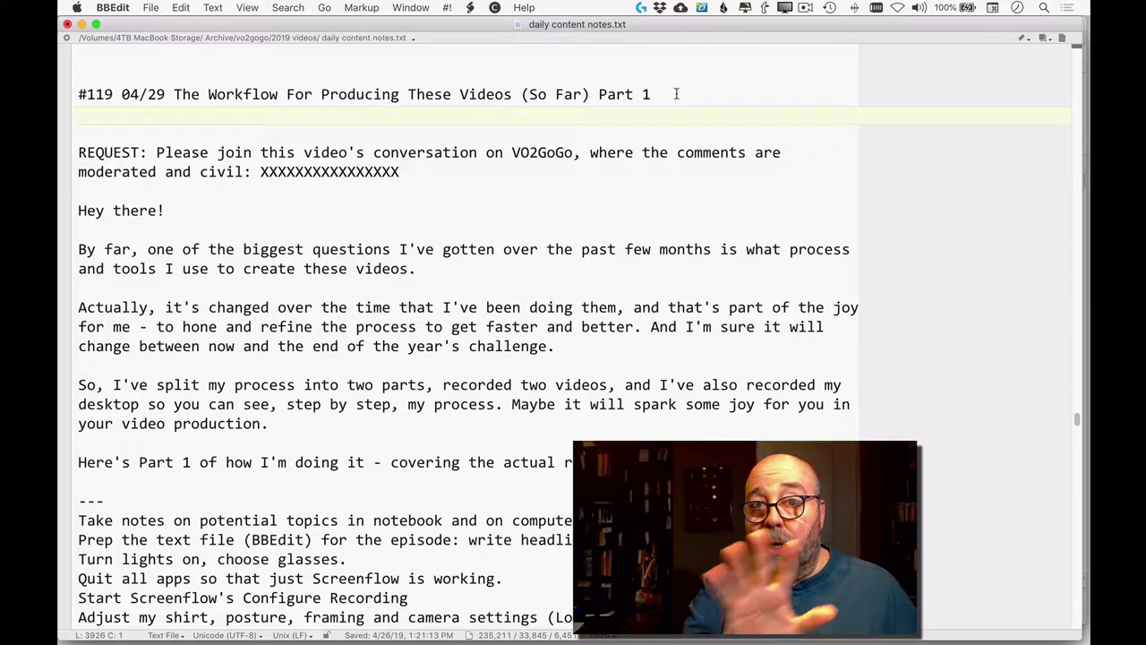
pyautogui.press('super+v')
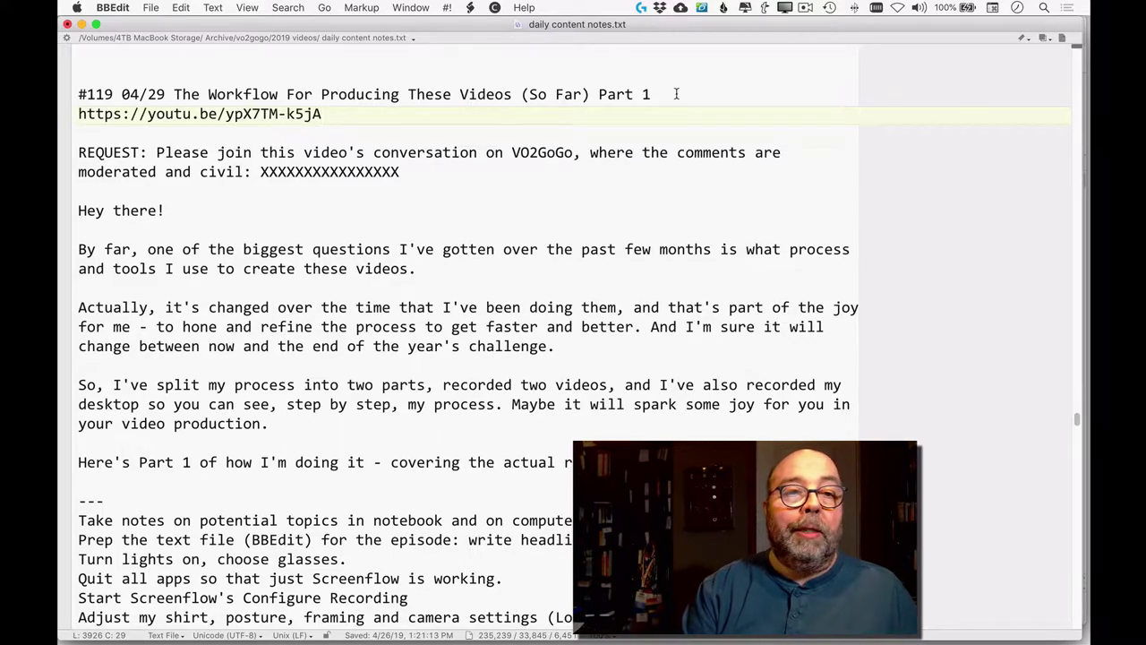
# Step: Copy the video ID ypX7TM-k5jA from the notes and replace the XXXXXXXXXX placeholder in the WordPress post's YouTube embed with it
pyautogui.doubleClick(251, 114)
pyautogui.keyDown('shift'); pyautogui.click(322, 114); pyautogui.keyUp('shift')
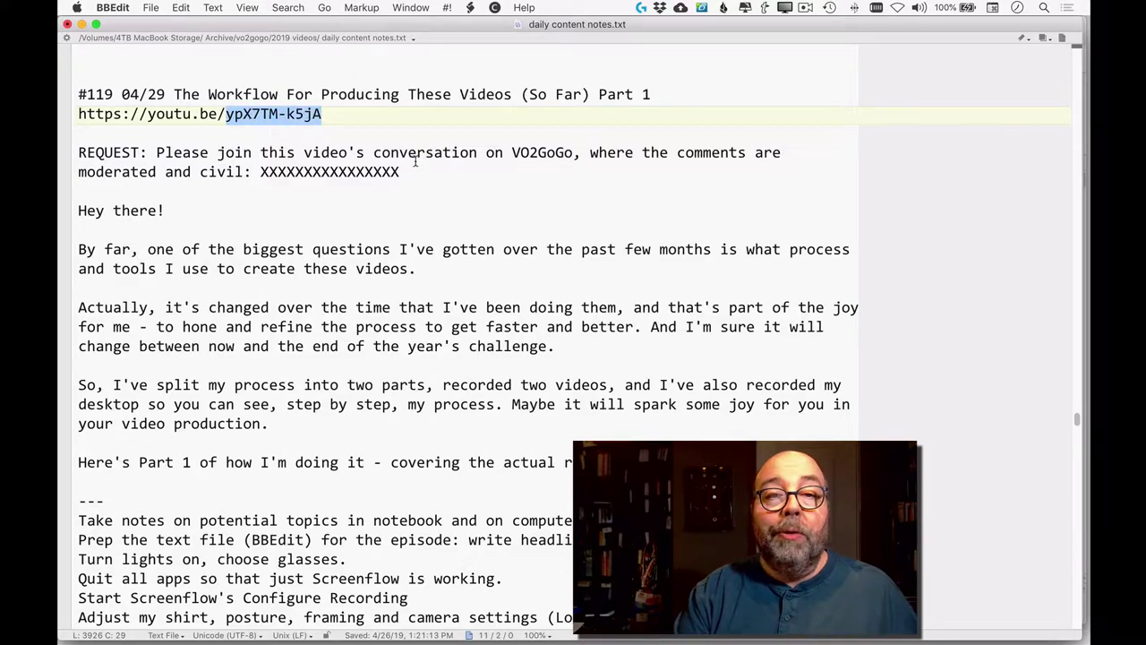
pyautogui.press('super+Tab')
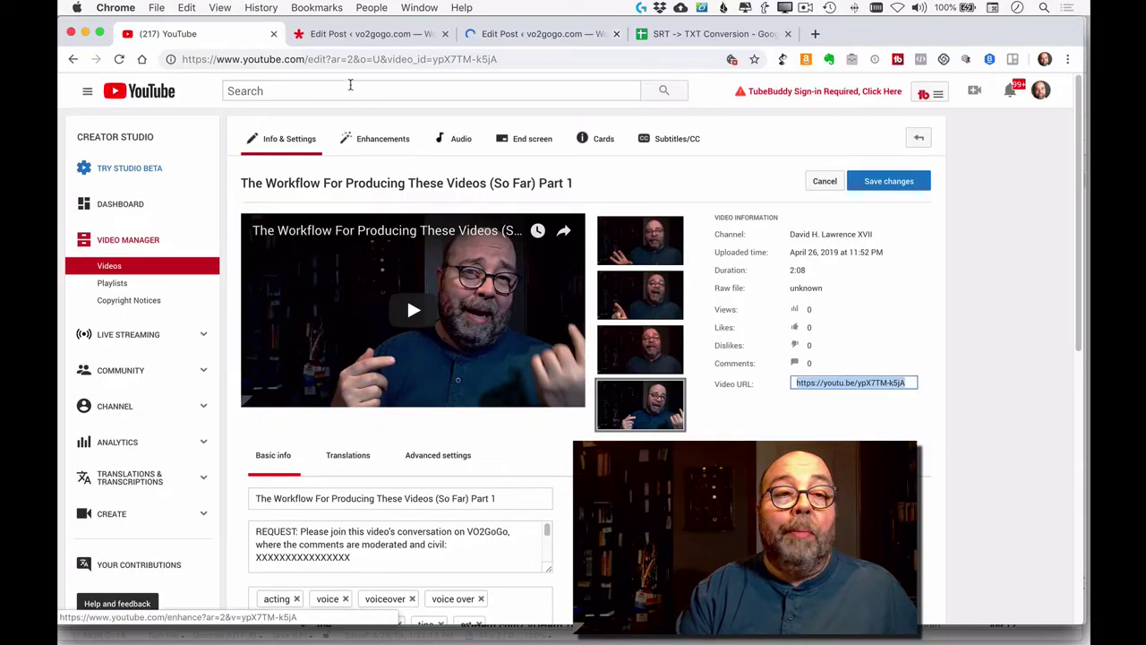
pyautogui.click(526, 34)
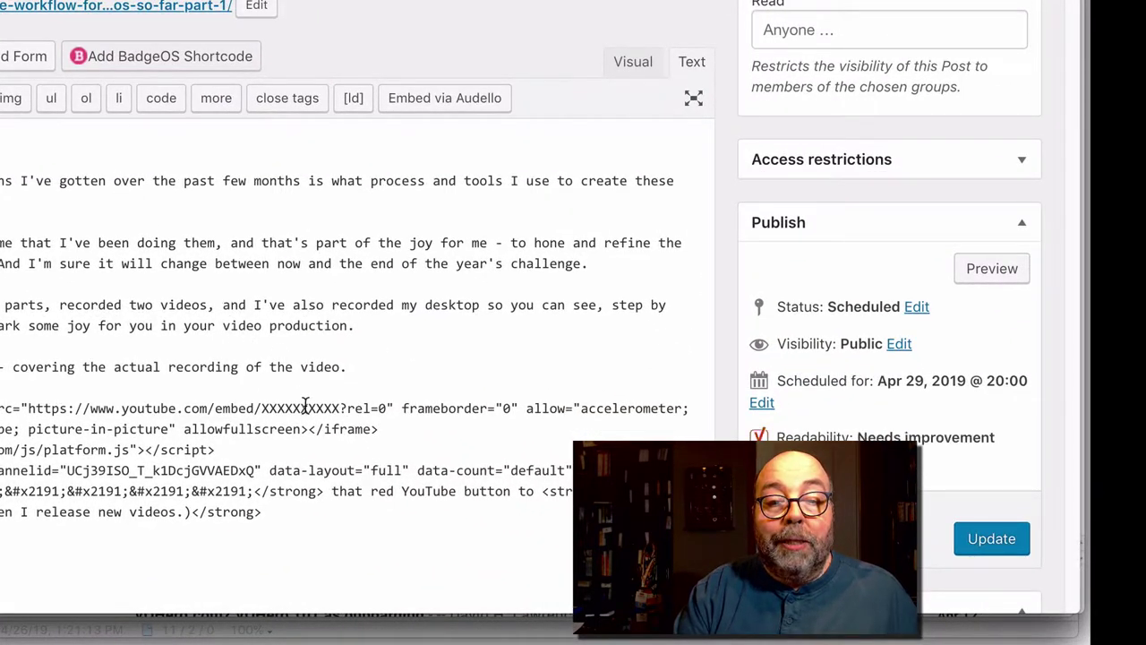
pyautogui.doubleClick(305, 408)
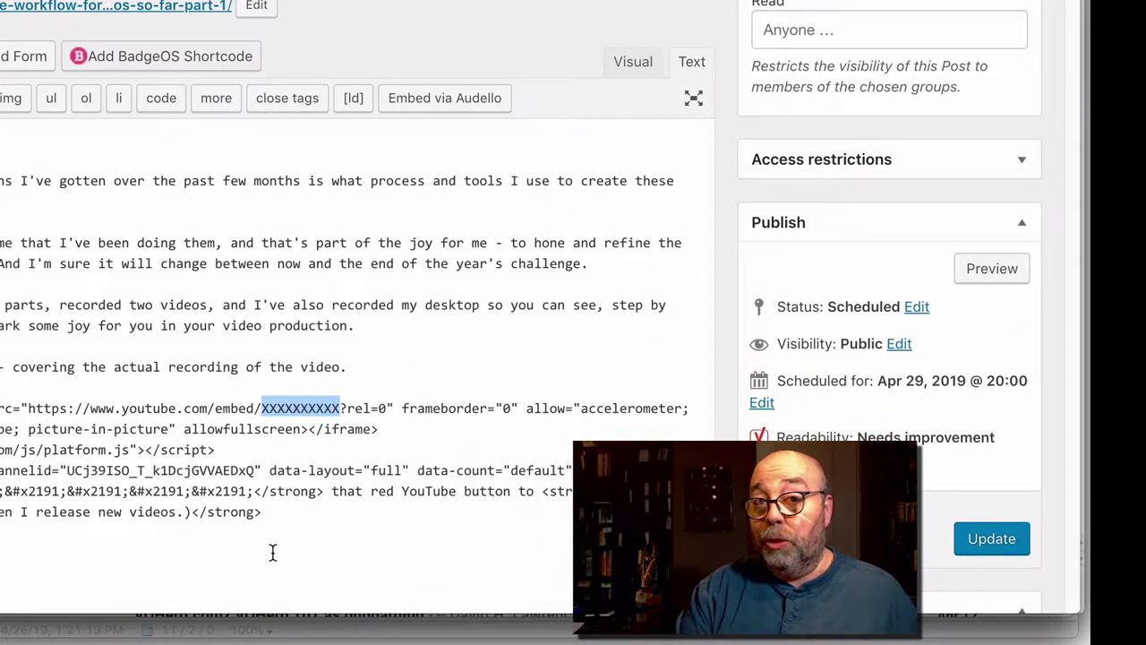
pyautogui.hotkey('ctrl', 'v')
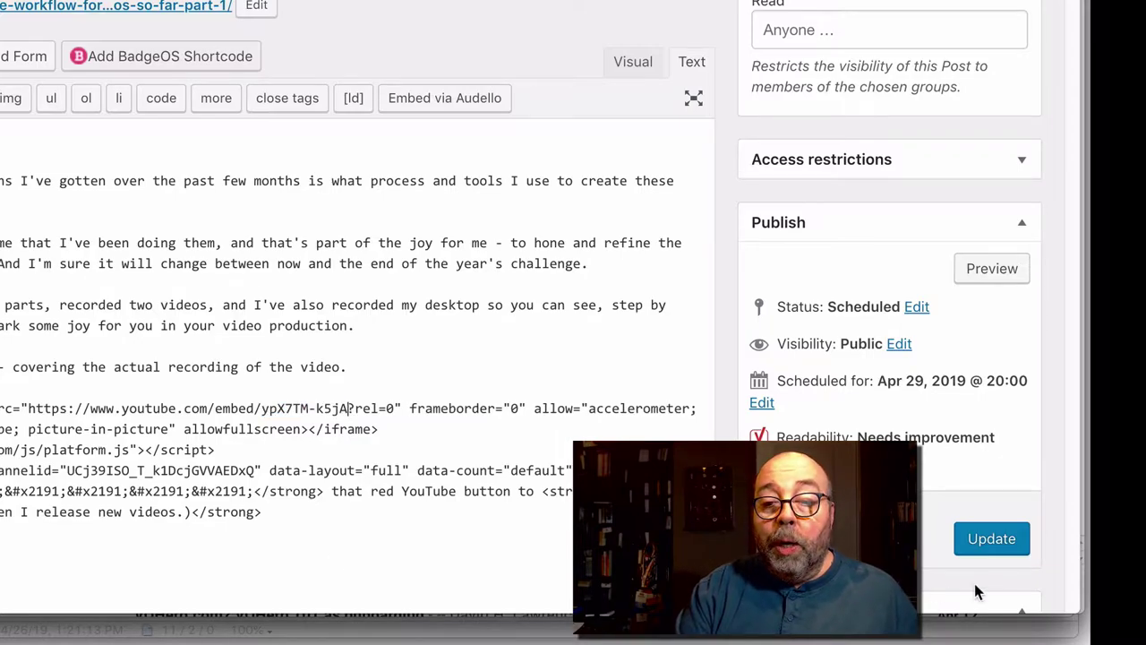
# Step: Update the scheduled post and check the embed code in the saved body text
pyautogui.click(994, 542)
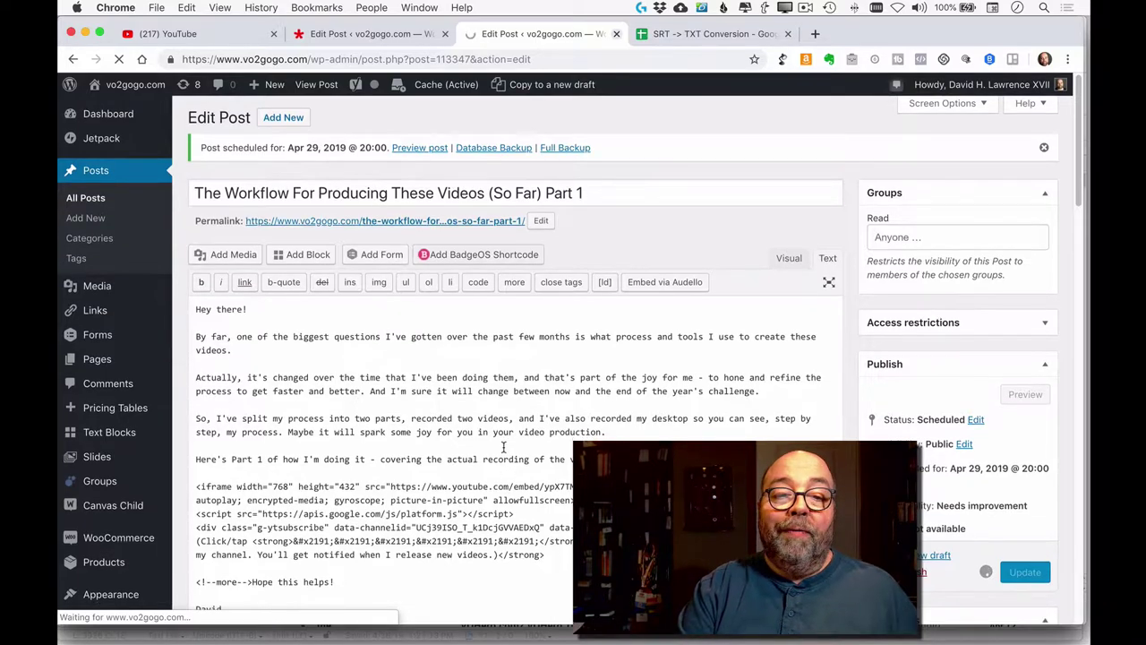
pyautogui.scroll(-3, 504, 446)
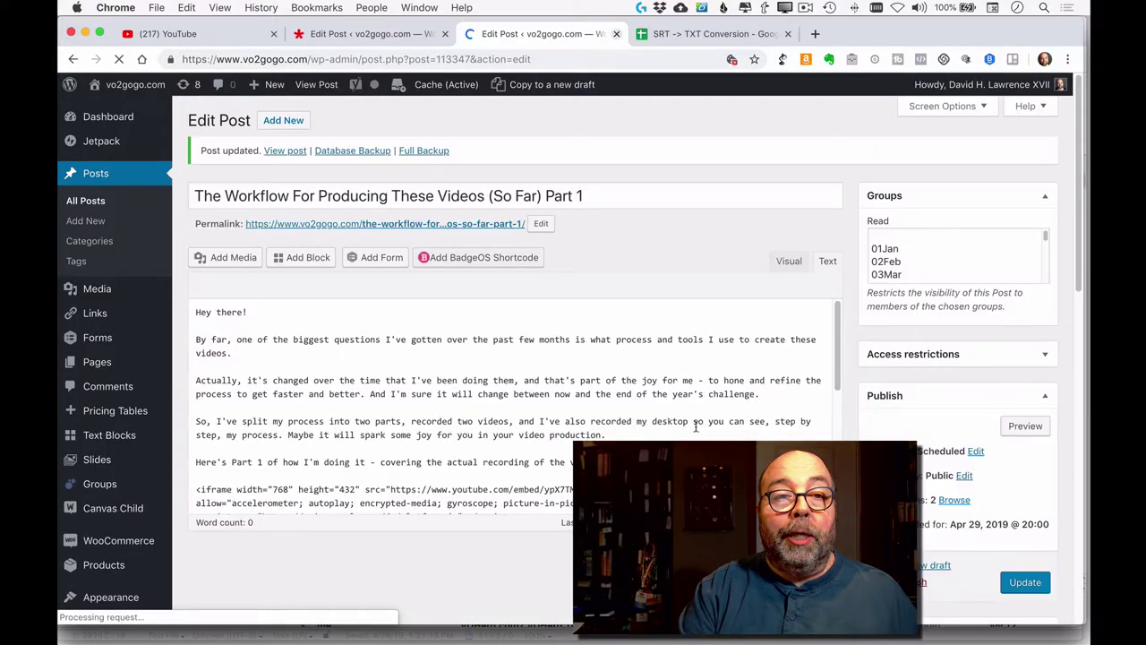
pyautogui.scroll(-5, 602, 370)
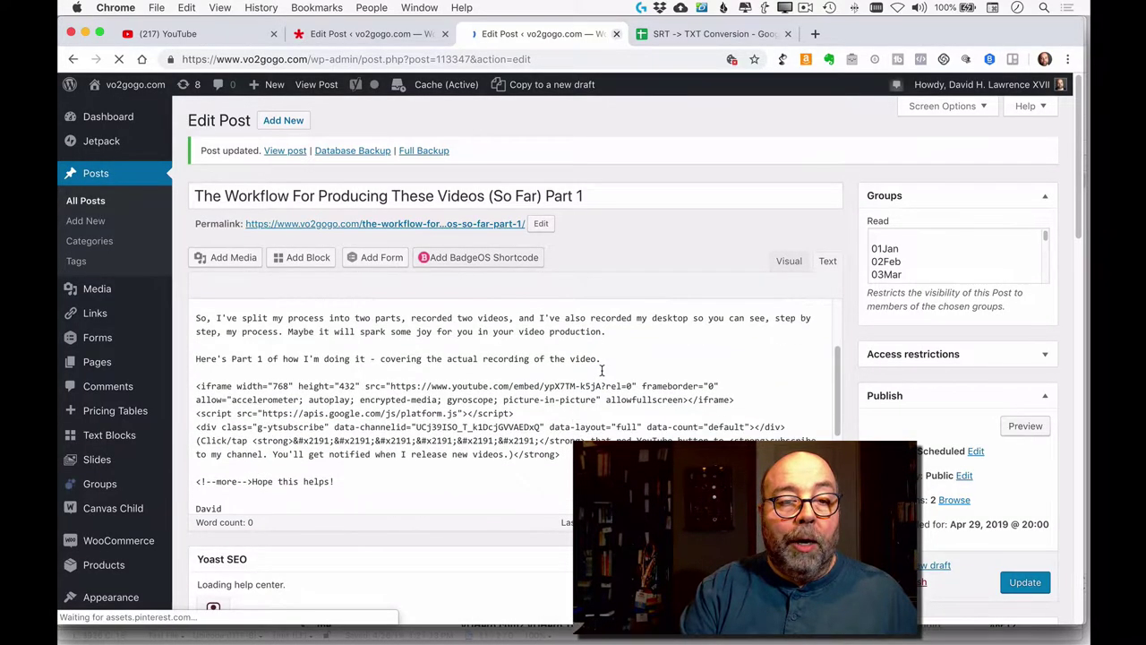
pyautogui.scroll(-5, 602, 370)
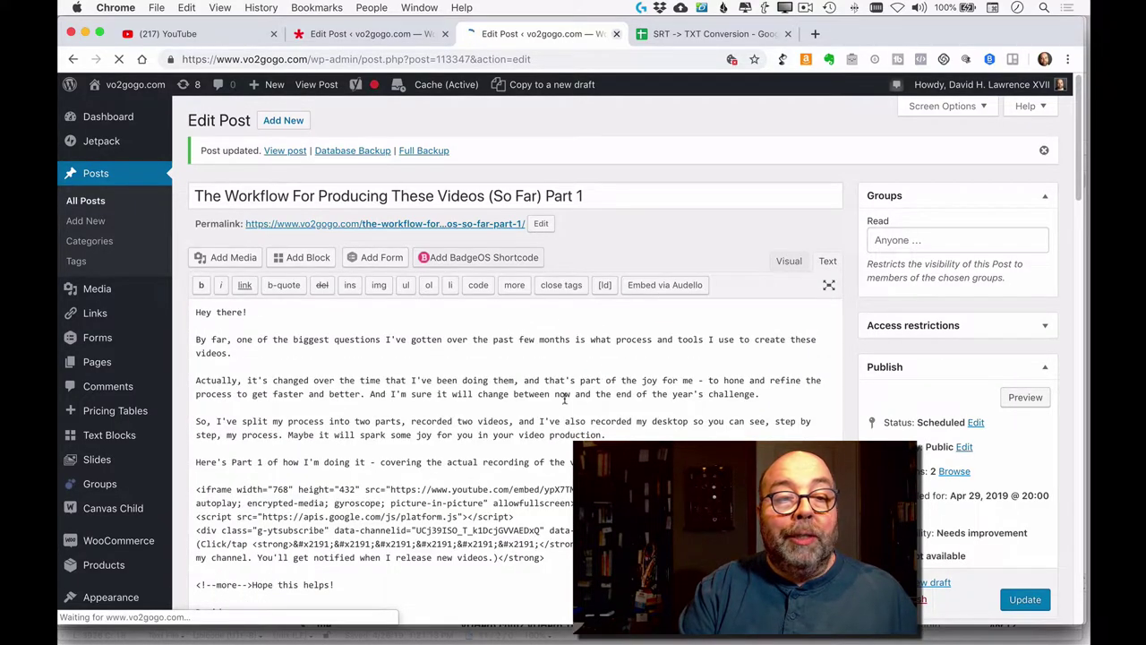
# Step: Examine the placeholder line in the Raw YouTube Captioning toggle near the end of the post body
pyautogui.scroll(-5, 552, 404)
pyautogui.scroll(-3, 553, 405)
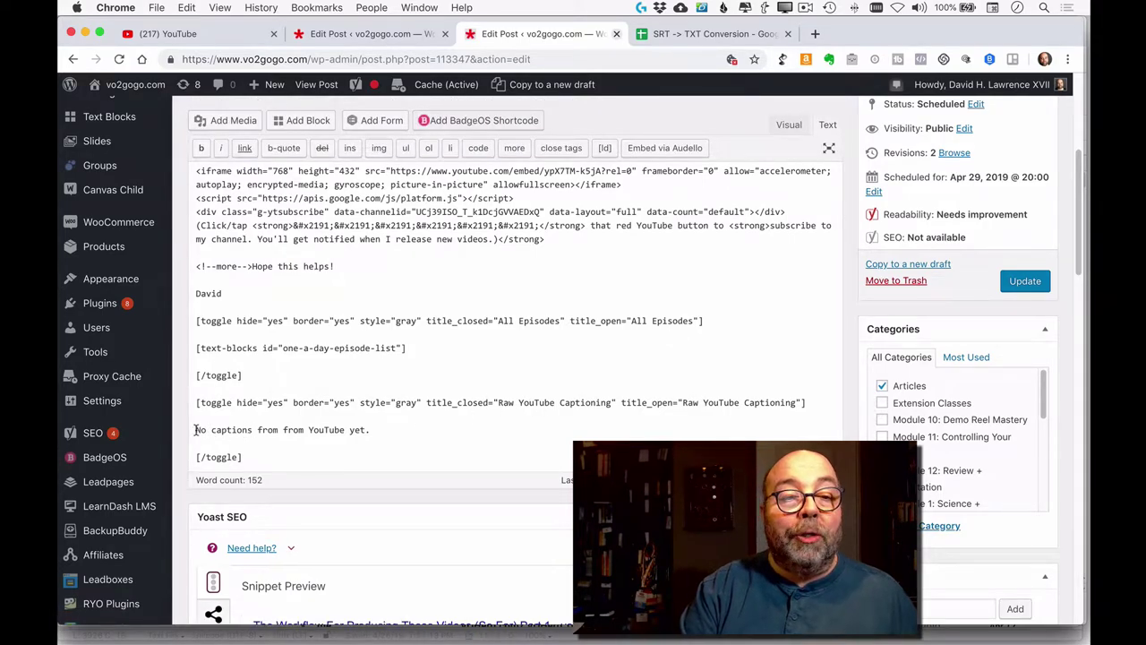
pyautogui.moveTo(197, 430); pyautogui.dragTo(364, 431)
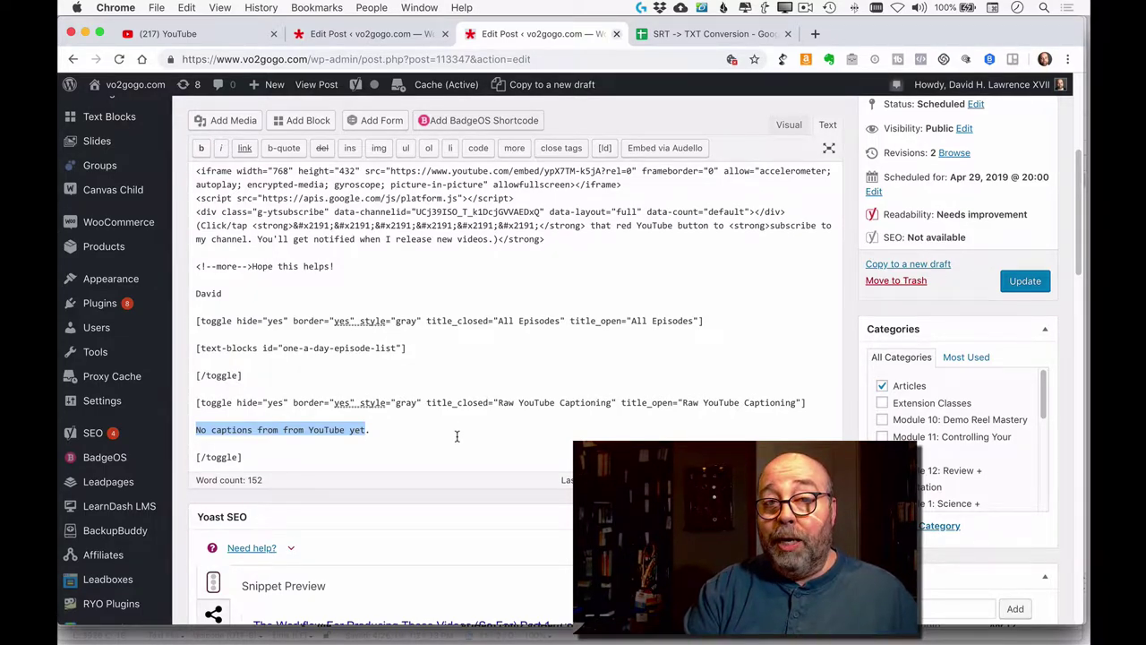
# Step: Switch to the video's YouTube edit page, select the XXXXXXXXXXXXXXXX placeholder in the description and enlarge the description box
pyautogui.click(175, 33)
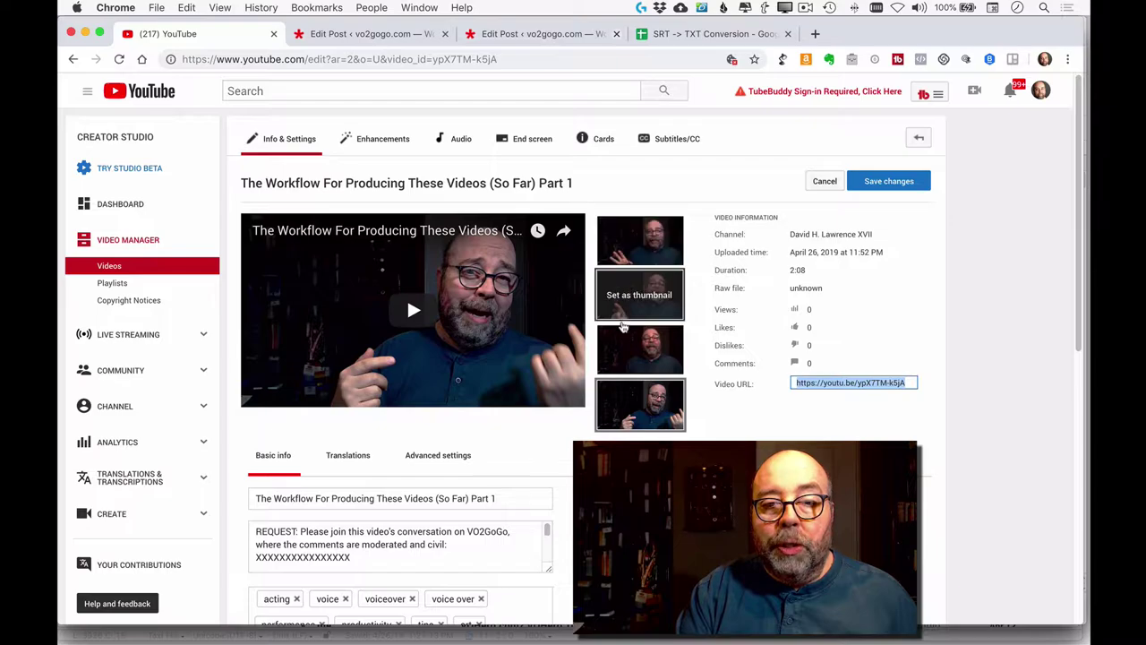
pyautogui.moveTo(630, 396)
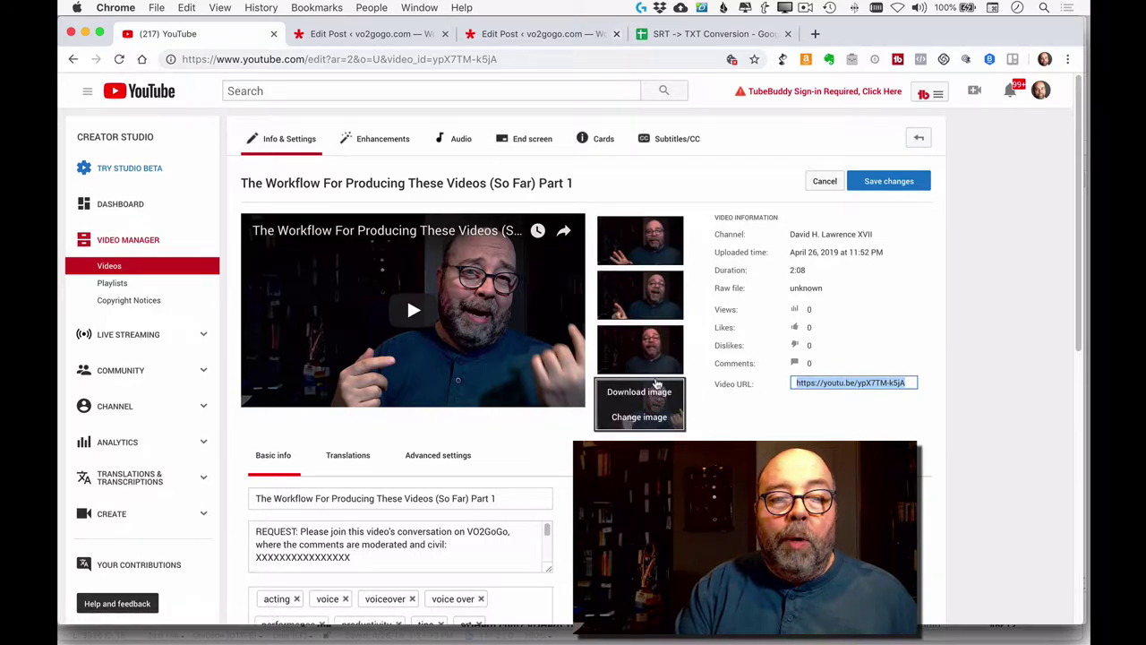
pyautogui.scroll(-1, 528, 454)
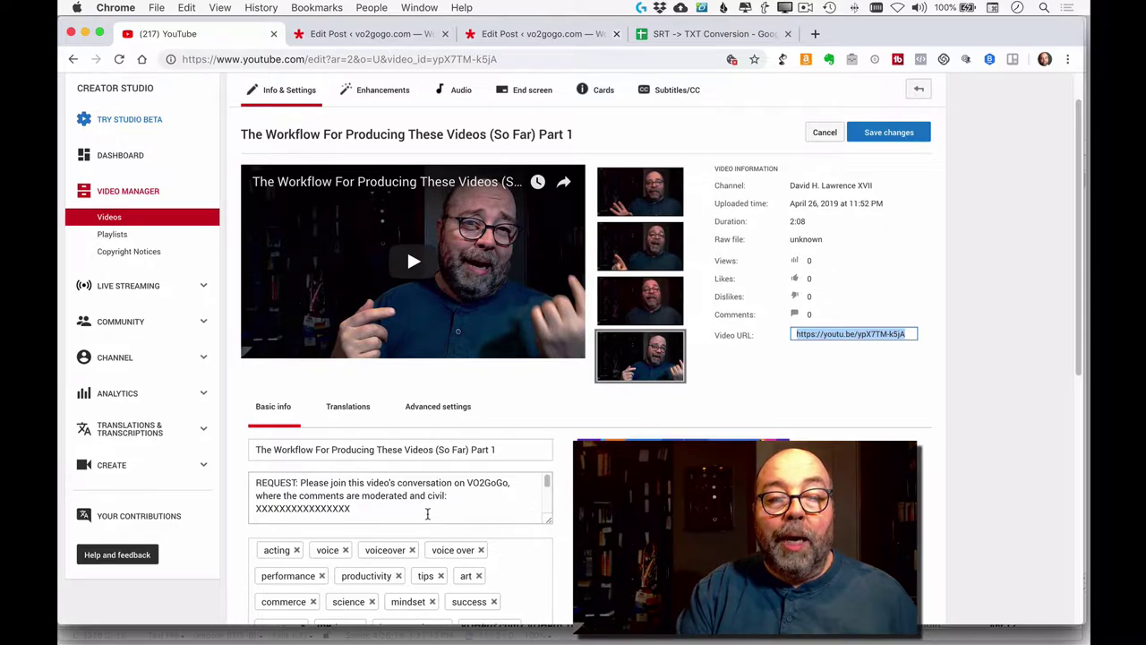
pyautogui.doubleClick(289, 508)
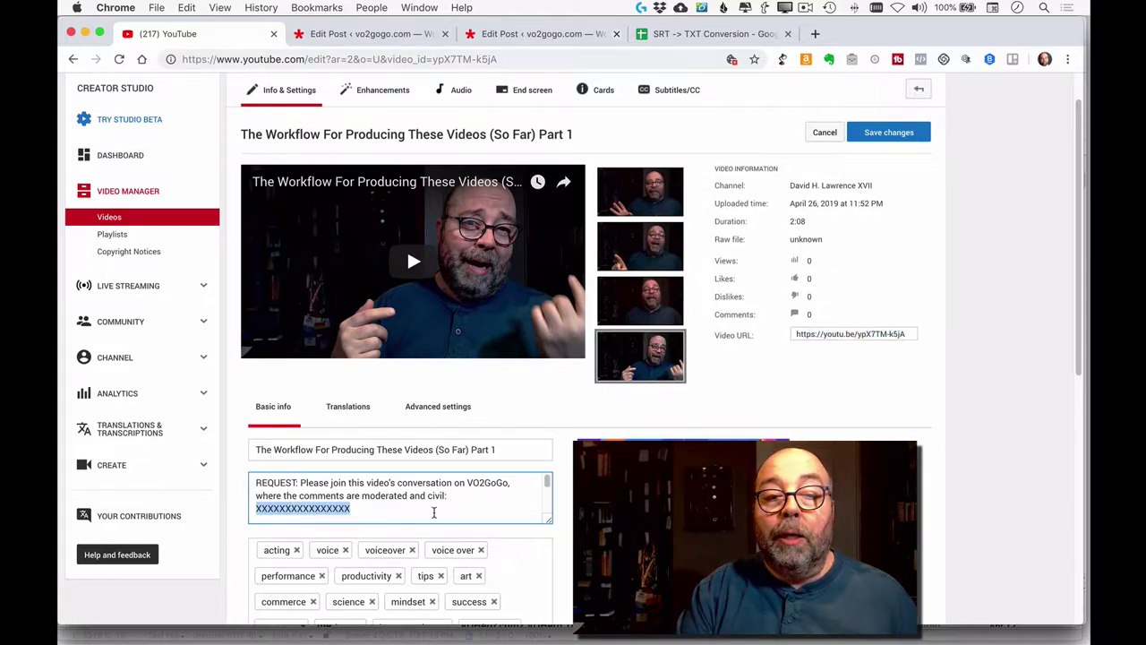
pyautogui.moveTo(549, 521); pyautogui.dragTo(551, 584)
pyautogui.scroll(1, 463, 491)
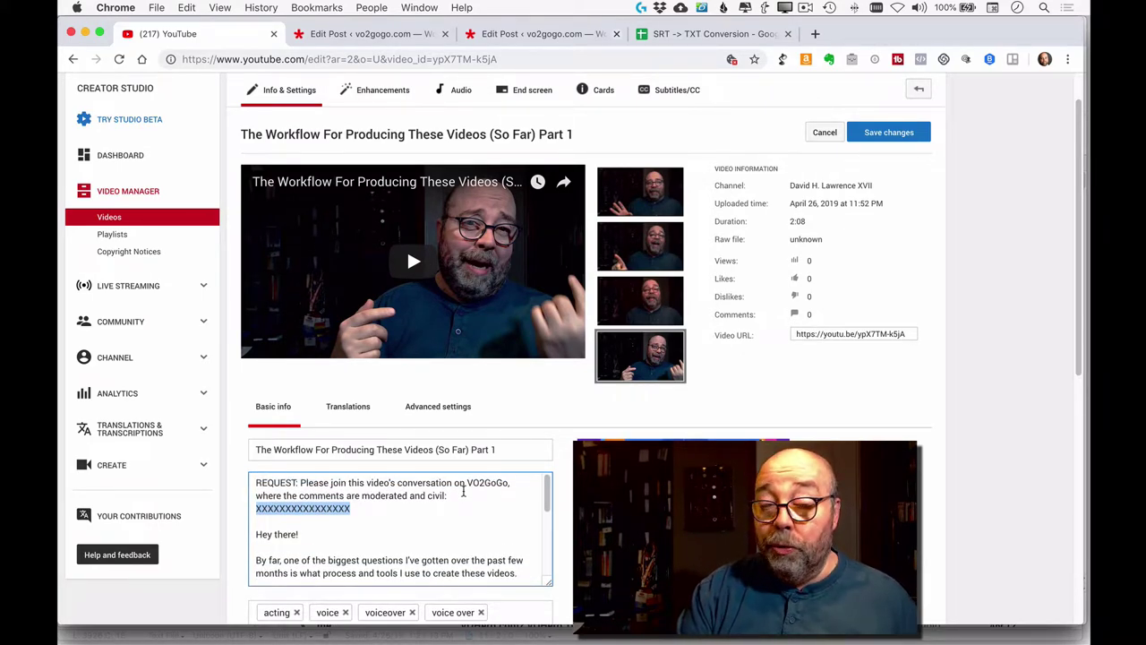
# Step: Return to the WordPress post for Part 1 and copy its permalink address
pyautogui.click(535, 38)
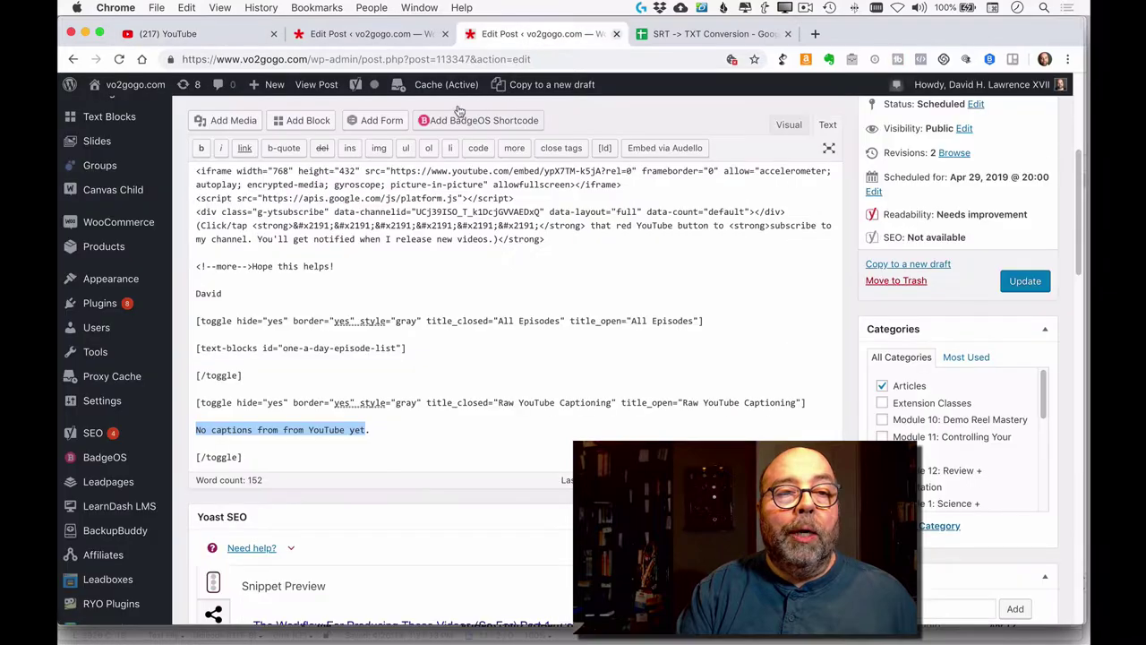
pyautogui.scroll(5, 455, 228)
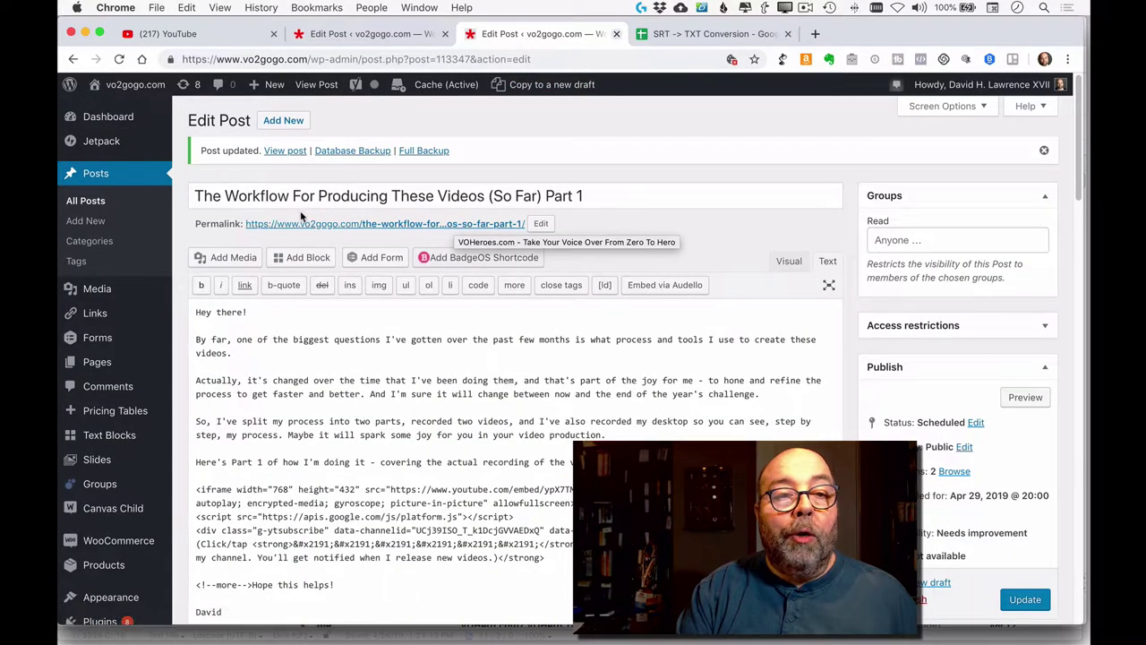
pyautogui.rightClick(318, 226)
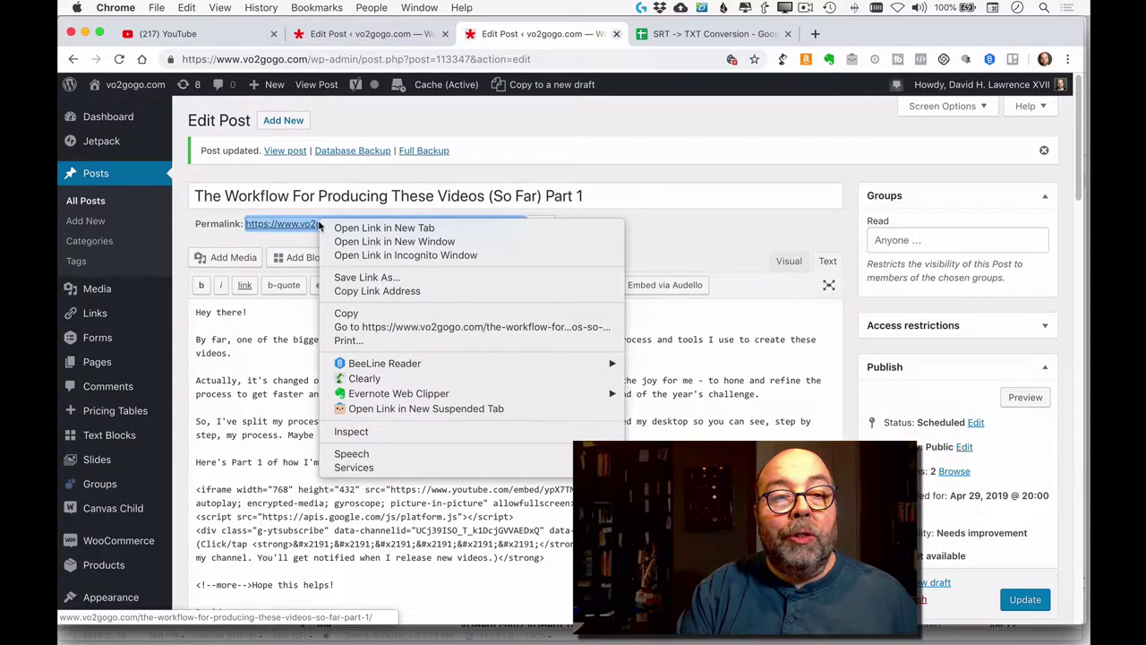
pyautogui.click(378, 291)
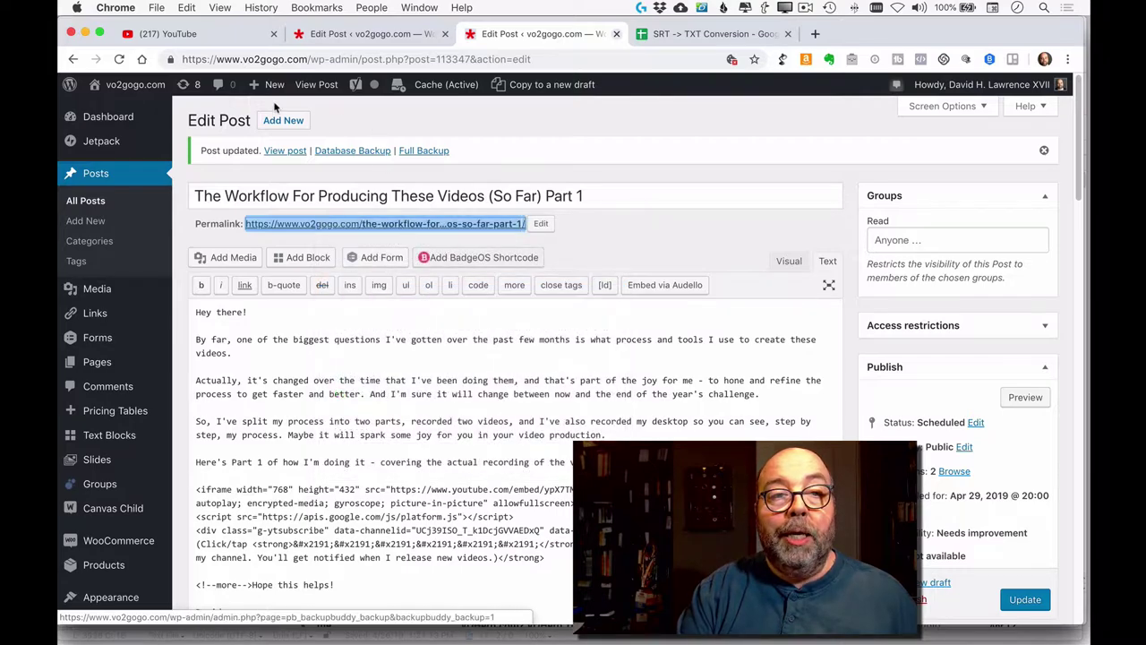
# Step: Replace the selected placeholder in the YouTube description with the copied post permalink
pyautogui.click(170, 33)
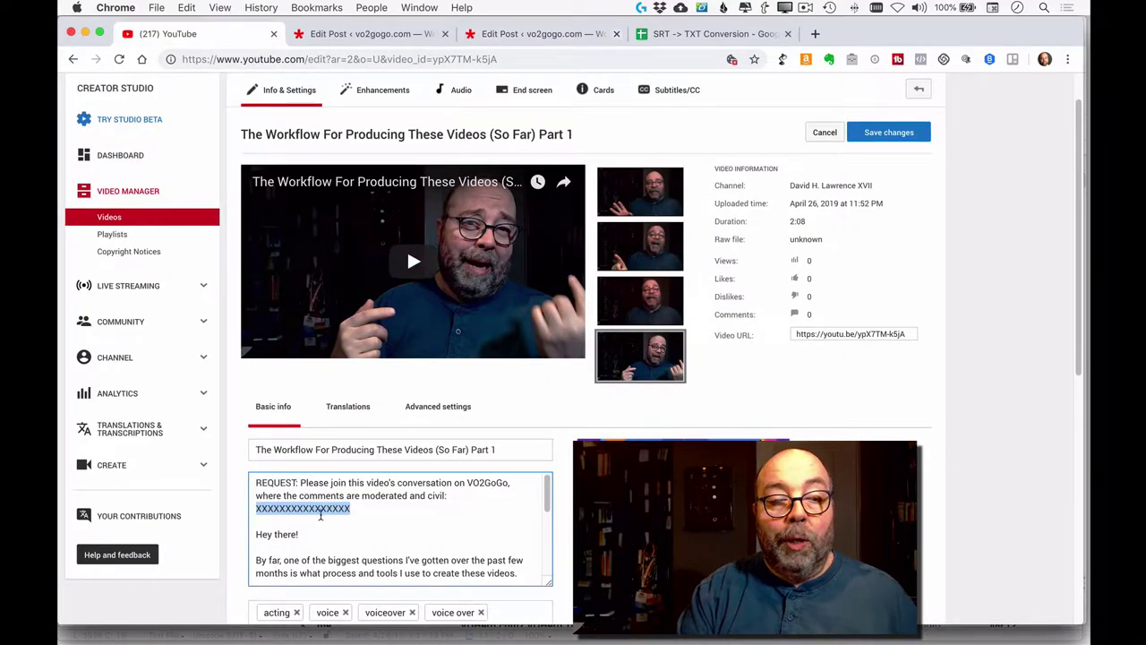
pyautogui.rightClick(320, 515)
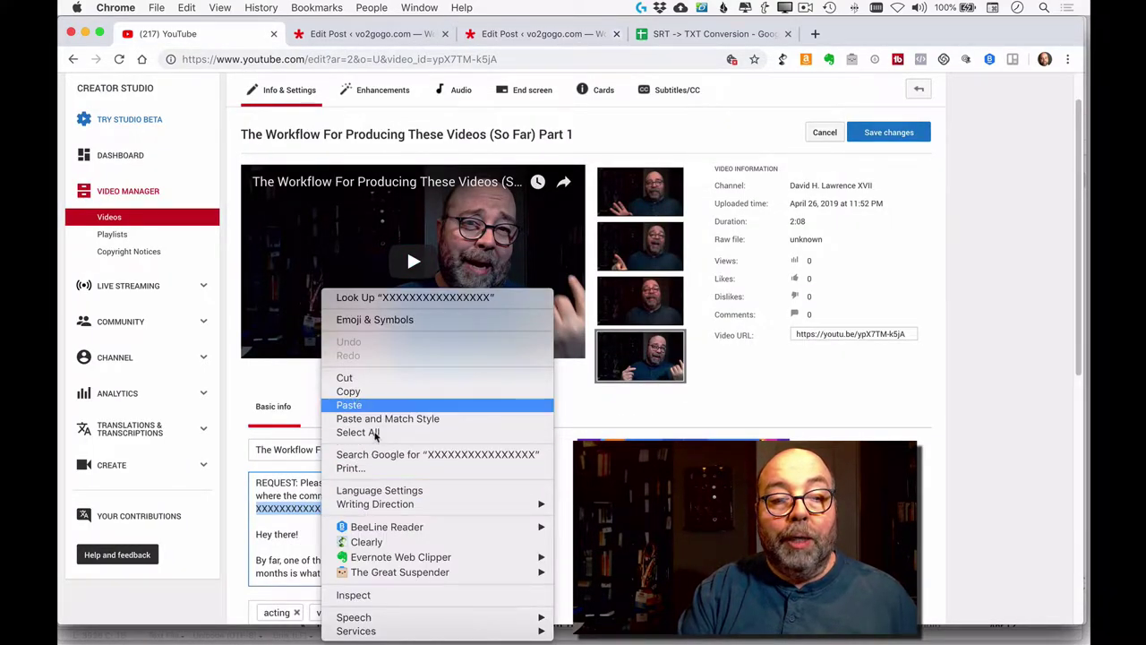
pyautogui.click(349, 405)
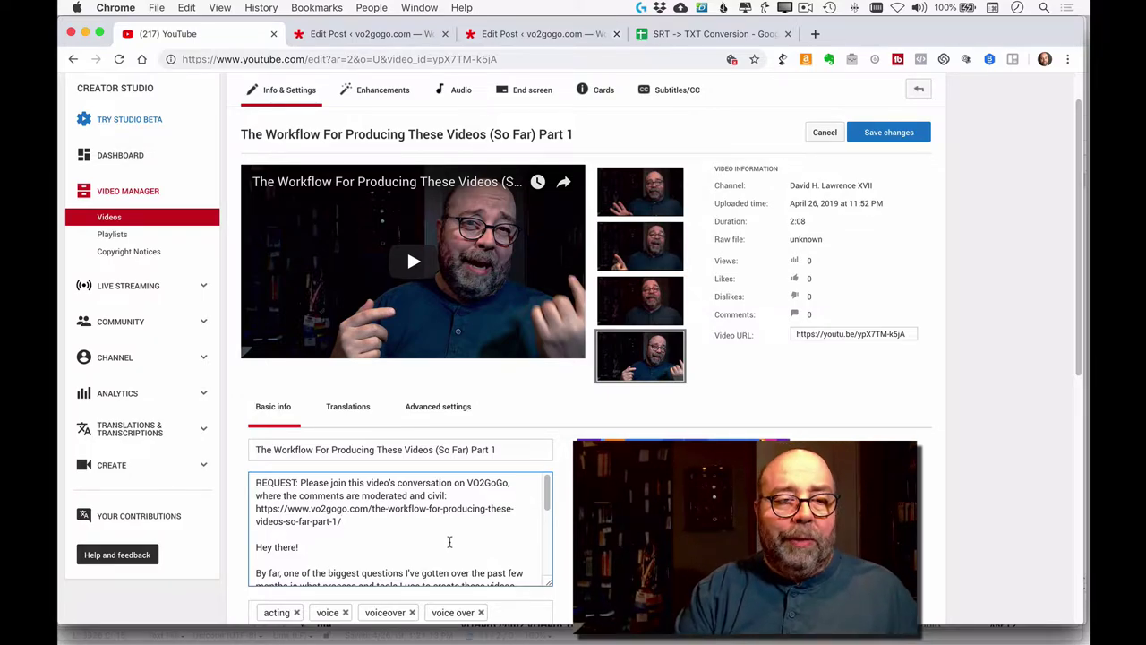
pyautogui.scroll(-1, 457, 534)
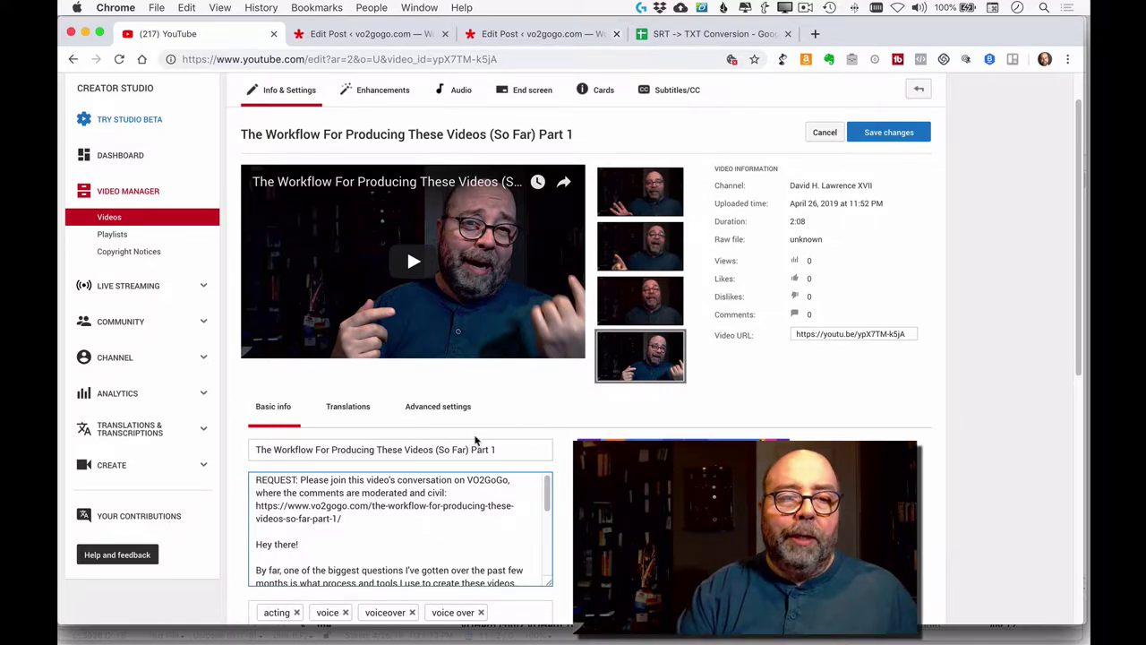
# Step: Set the video language to English in the video's advanced settings
pyautogui.click(436, 409)
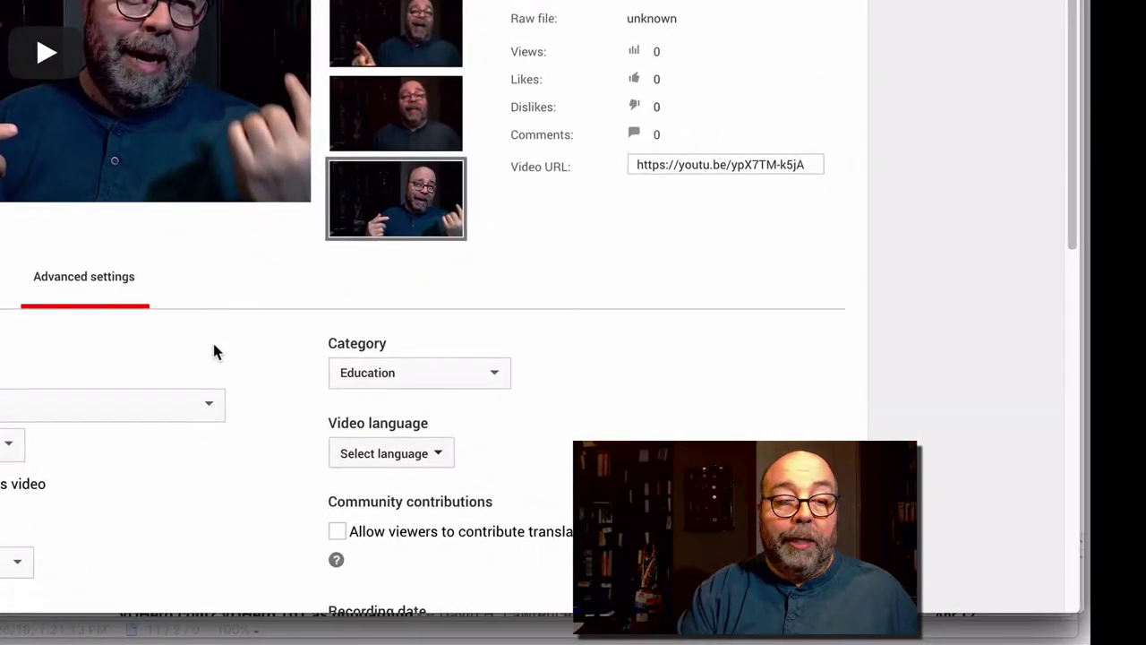
pyautogui.click(405, 454)
pyautogui.click(399, 487)
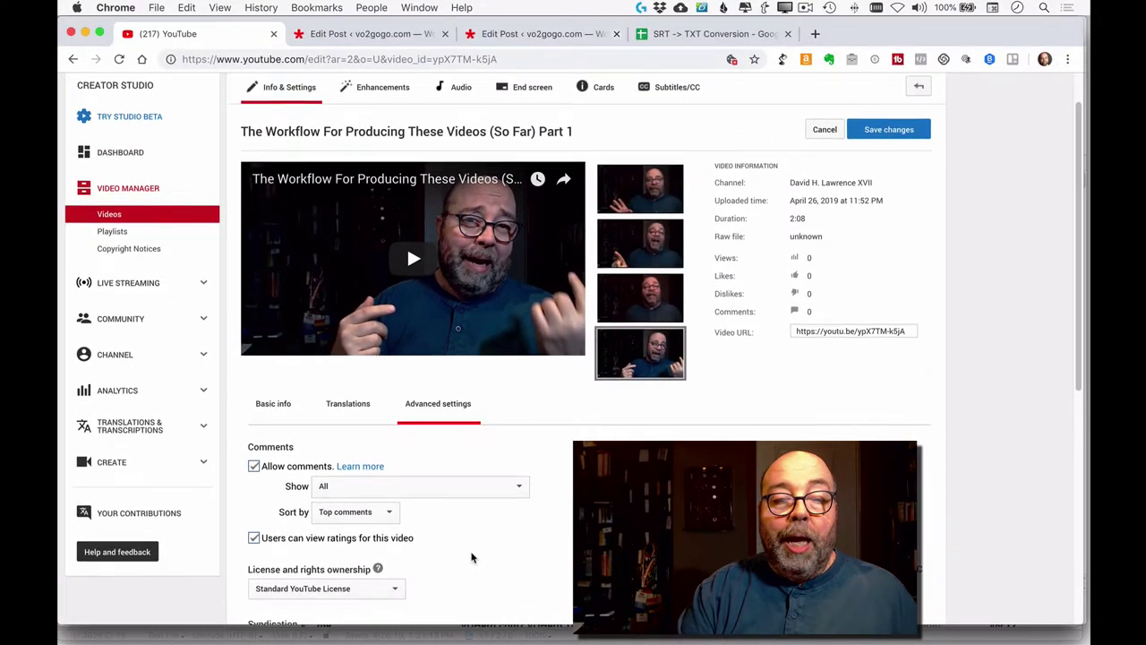
# Step: Set the caption certification to "This content has never aired on television in the U.S." and save the video's changes
pyautogui.scroll(-5, 470, 553)
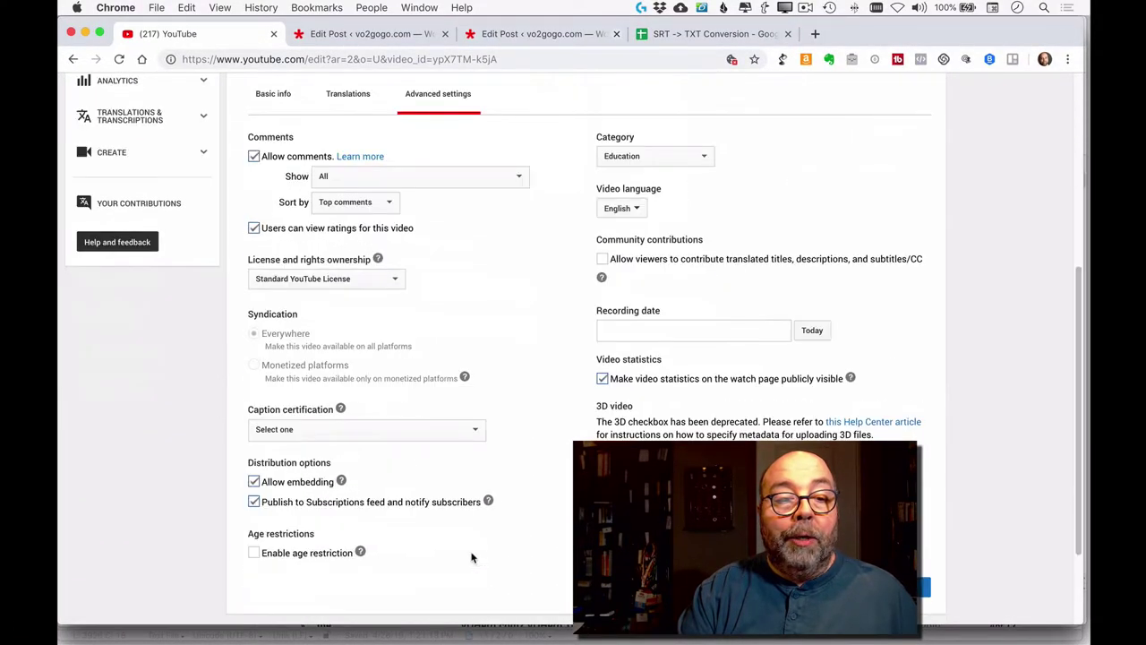
pyautogui.scroll(-1, 472, 556)
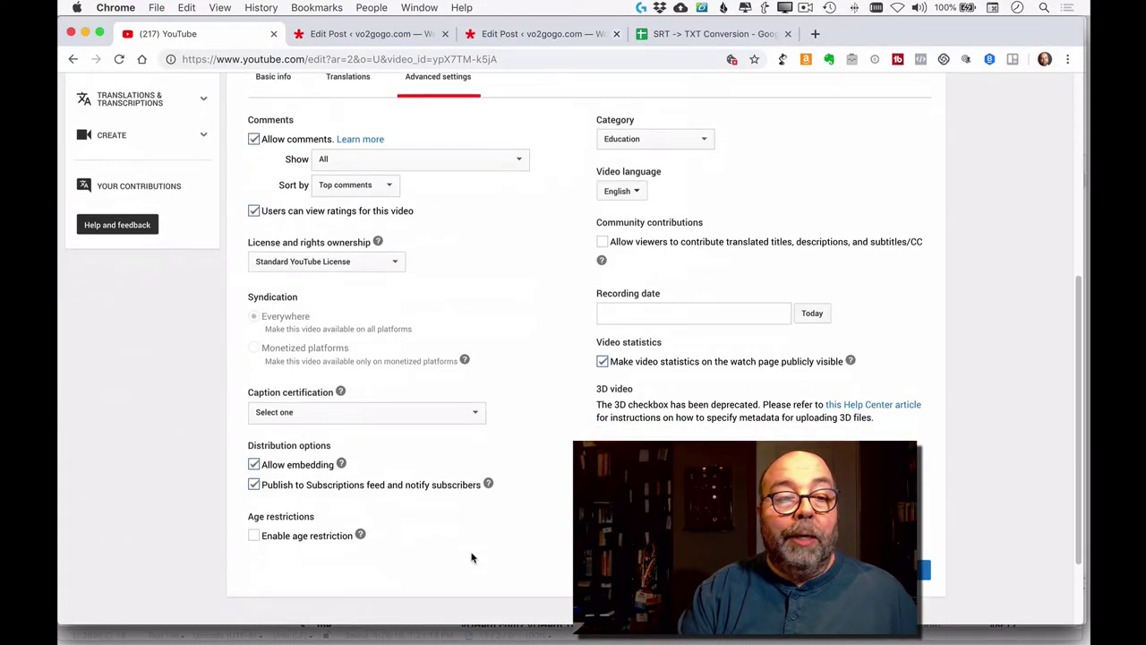
pyautogui.click(339, 413)
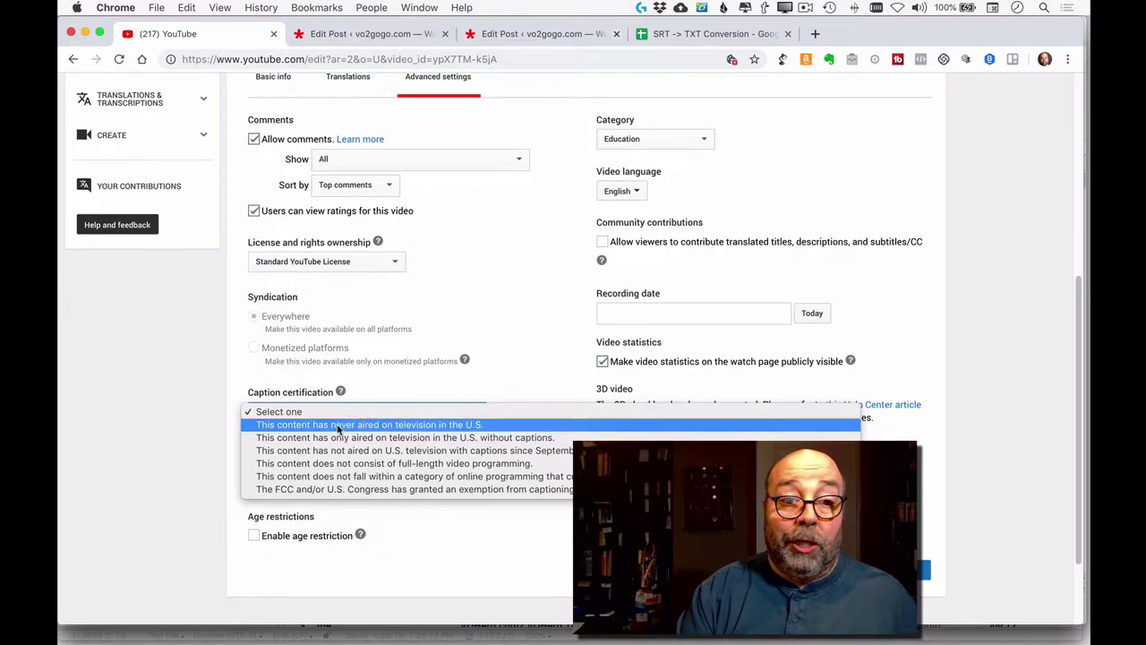
pyautogui.click(339, 429)
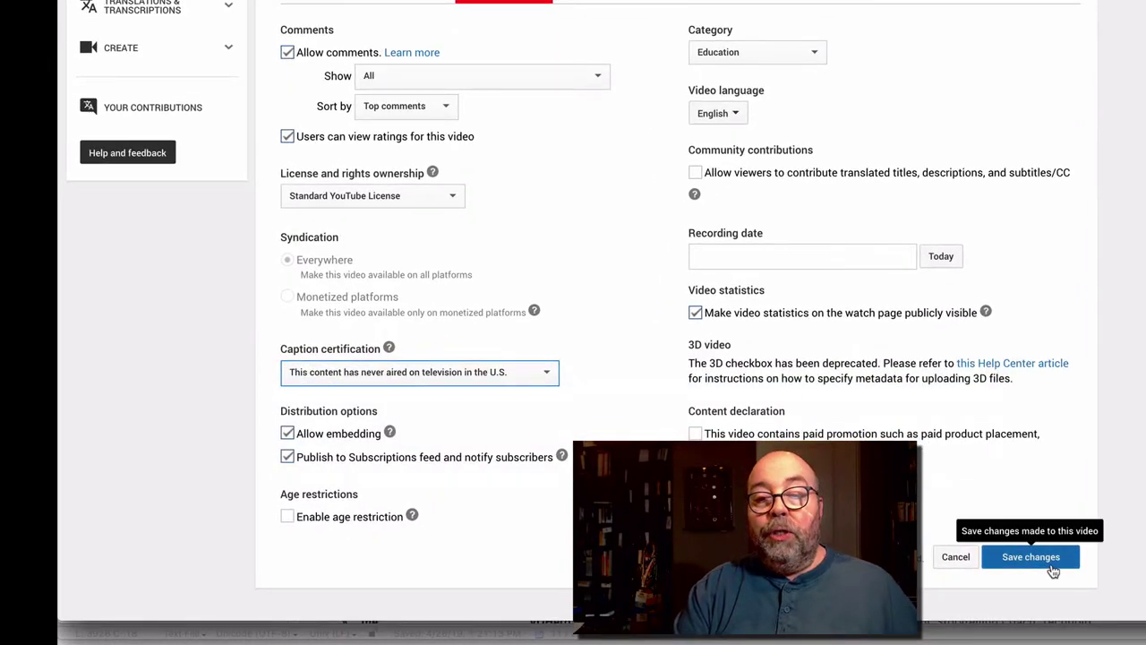
pyautogui.click(1054, 568)
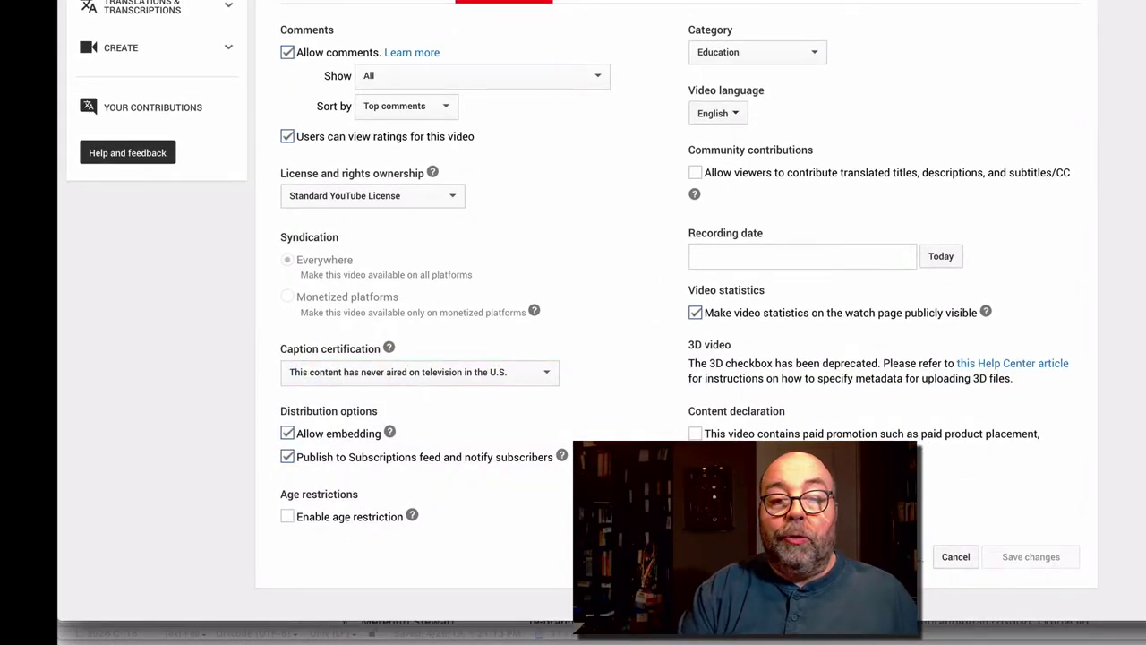
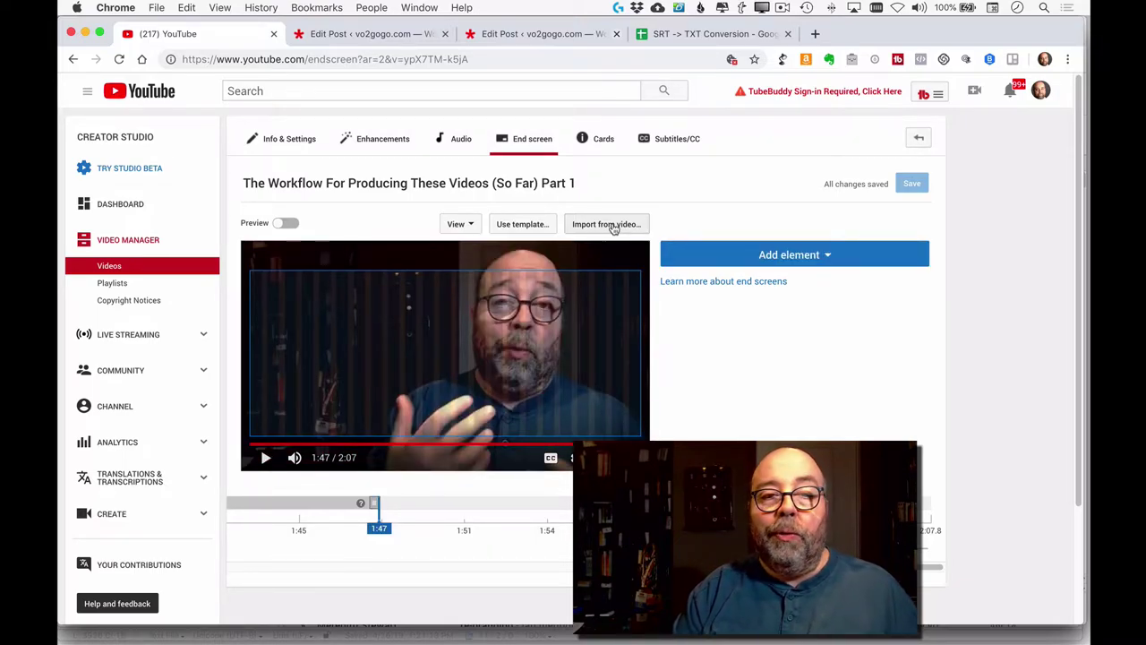
# Step: Preview the video's ending on the End screen page and import the end screen from the 5:19 "One Quick Question To..." video
pyautogui.click(288, 224)
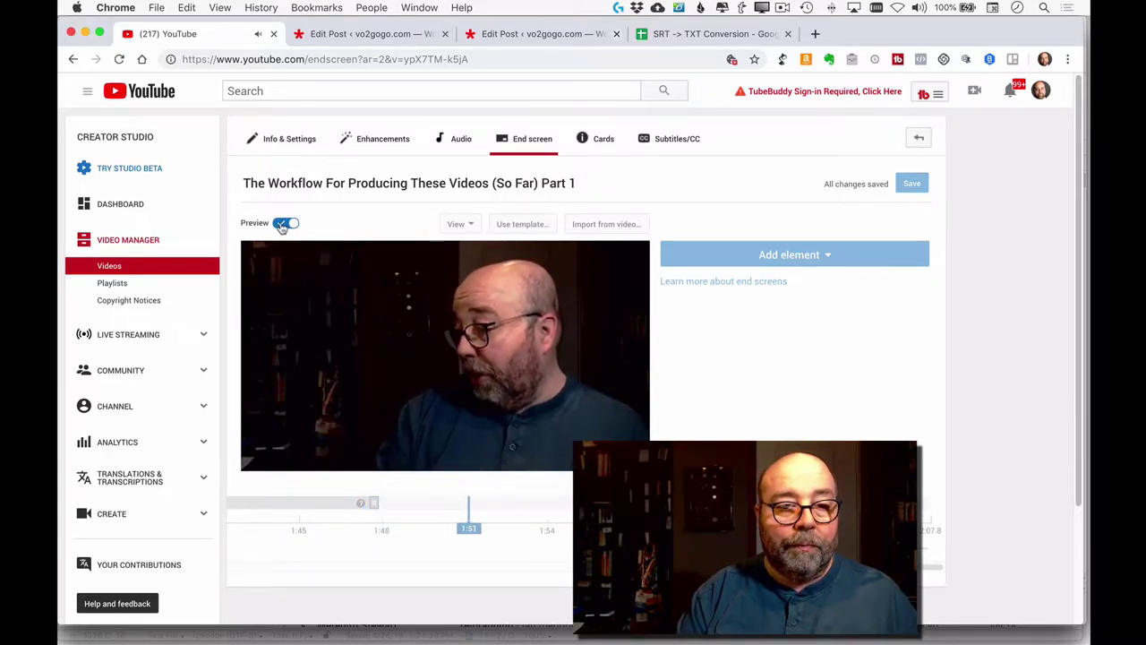
pyautogui.click(283, 224)
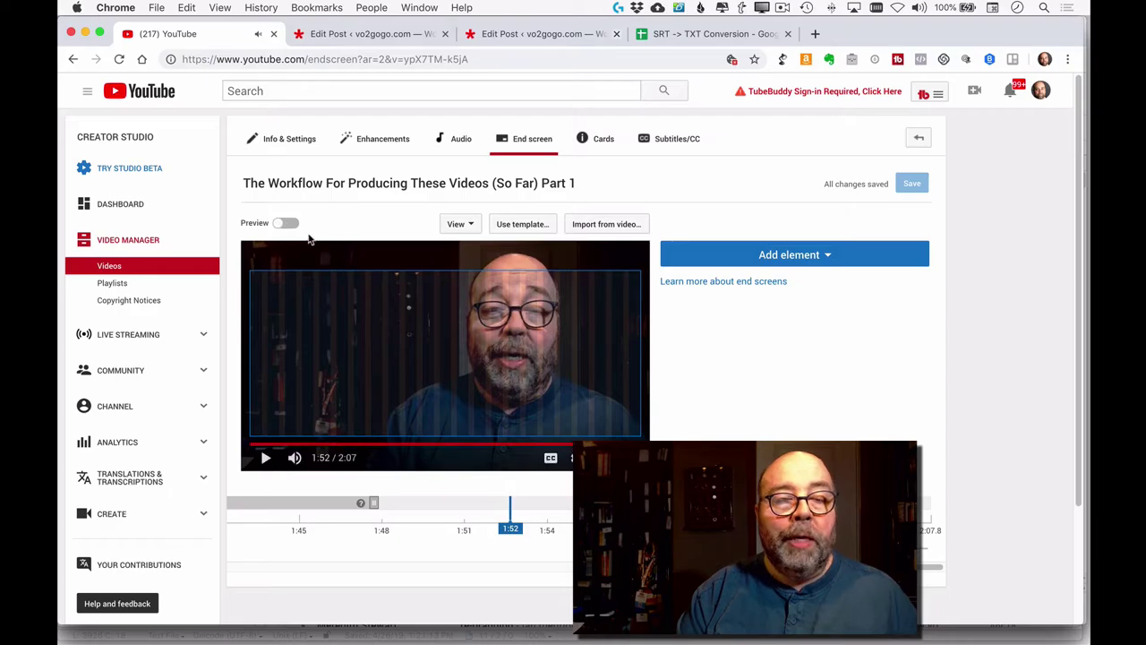
pyautogui.click(611, 231)
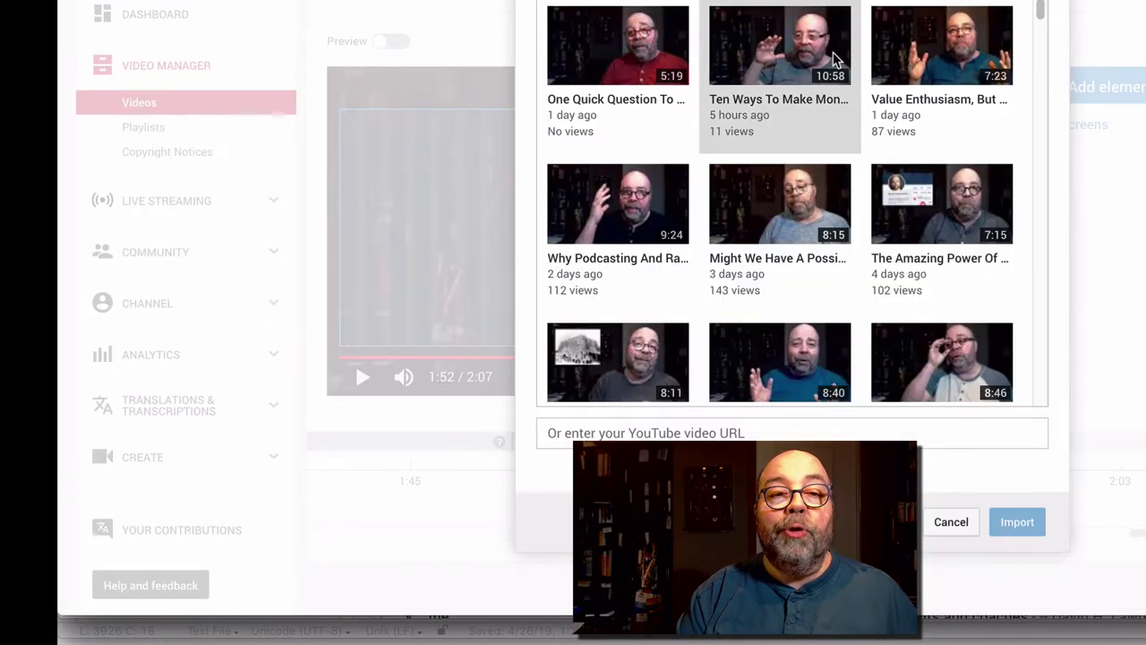
pyautogui.click(603, 49)
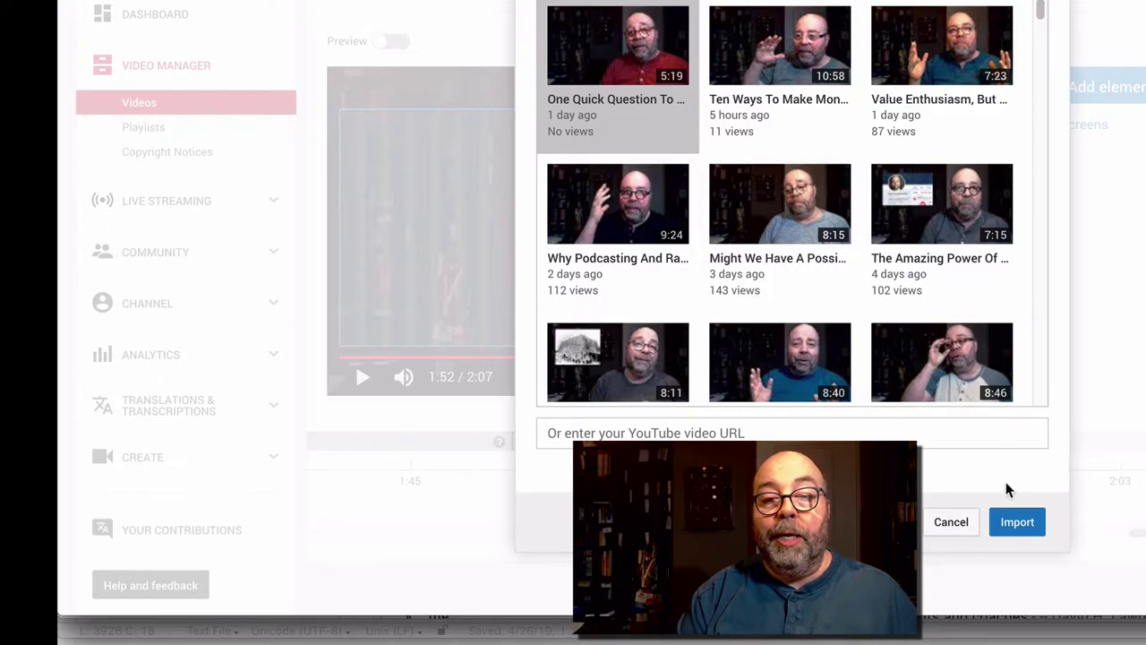
pyautogui.click(1024, 531)
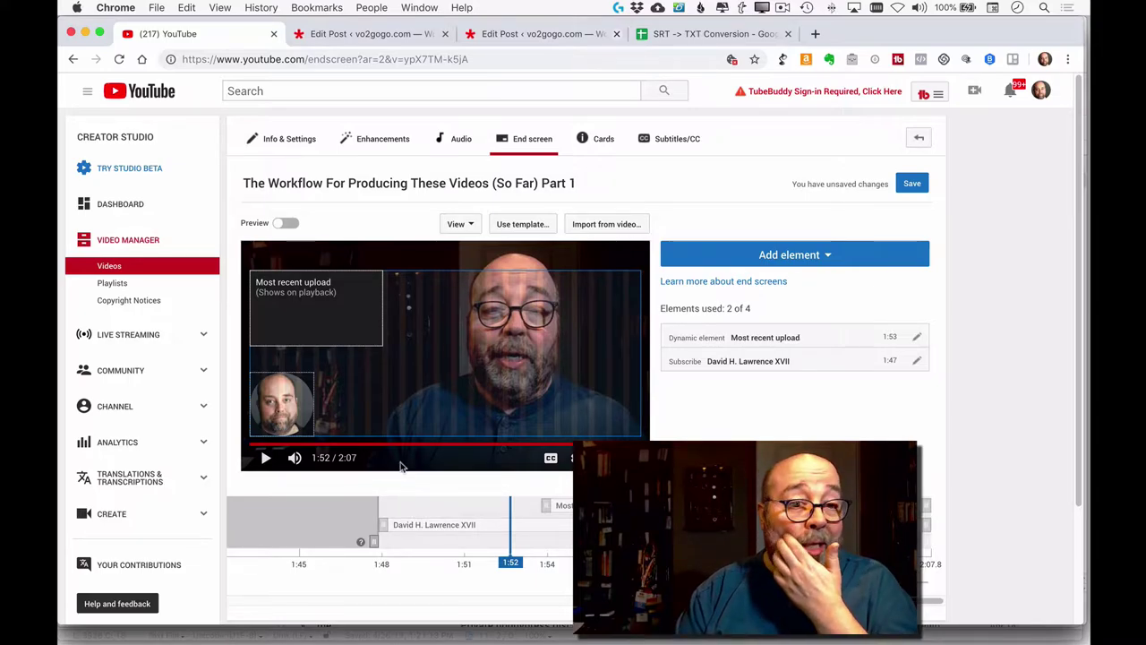
# Step: Preview the imported end screen and move the Subscribe element's start time to 1:50
pyautogui.click(286, 222)
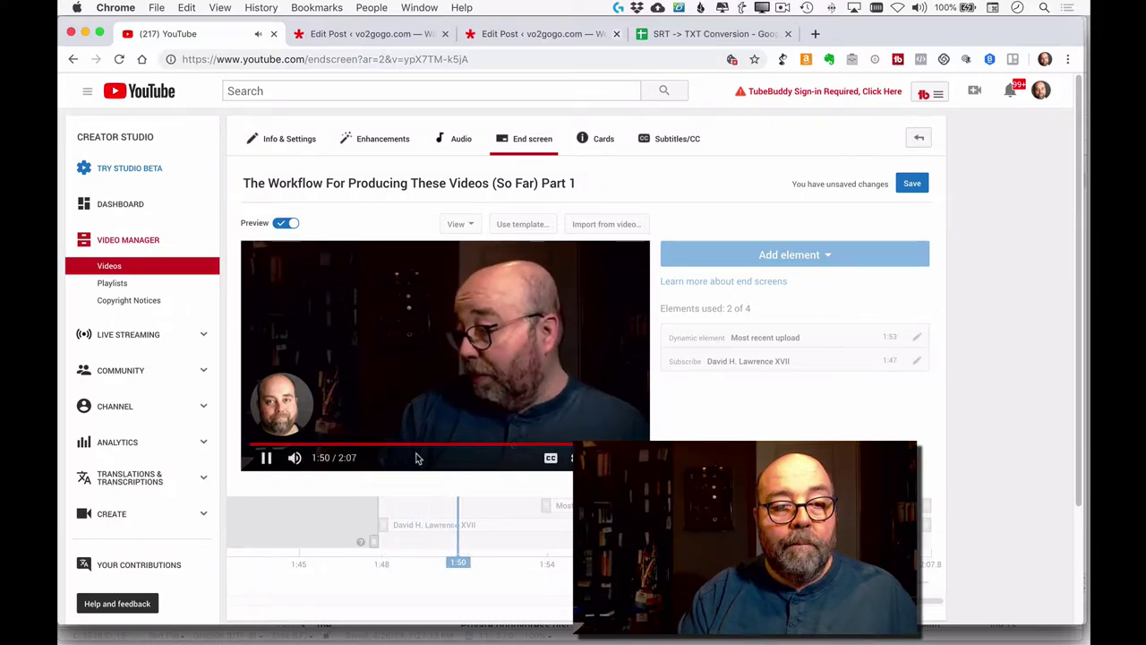
pyautogui.click(465, 544)
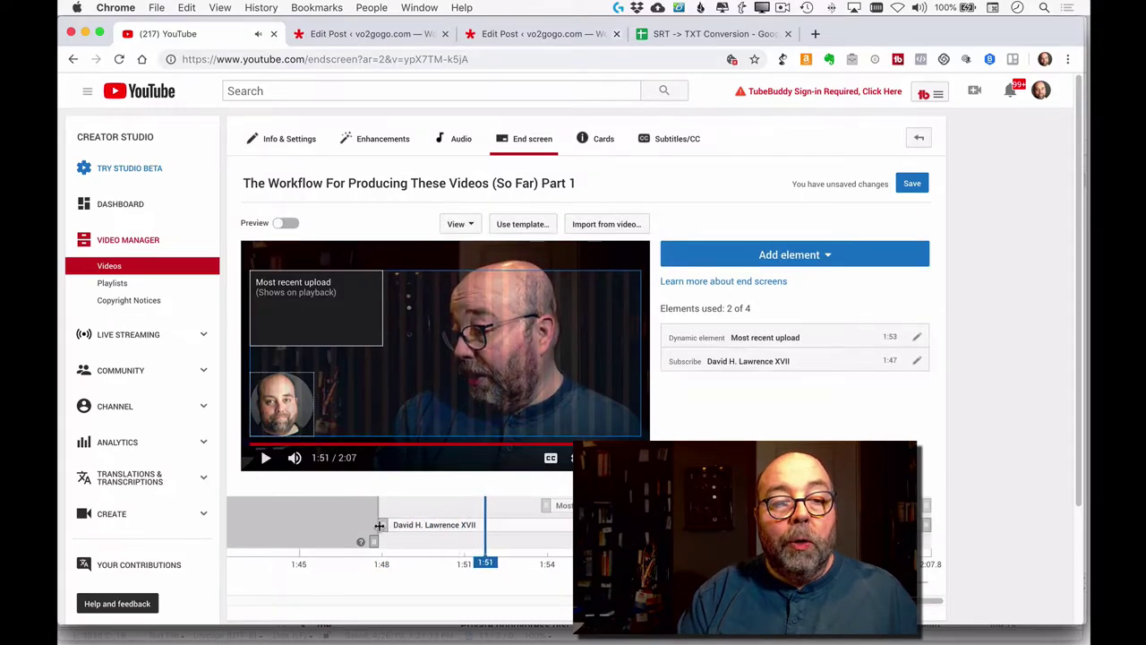
pyautogui.moveTo(380, 524); pyautogui.dragTo(478, 525)
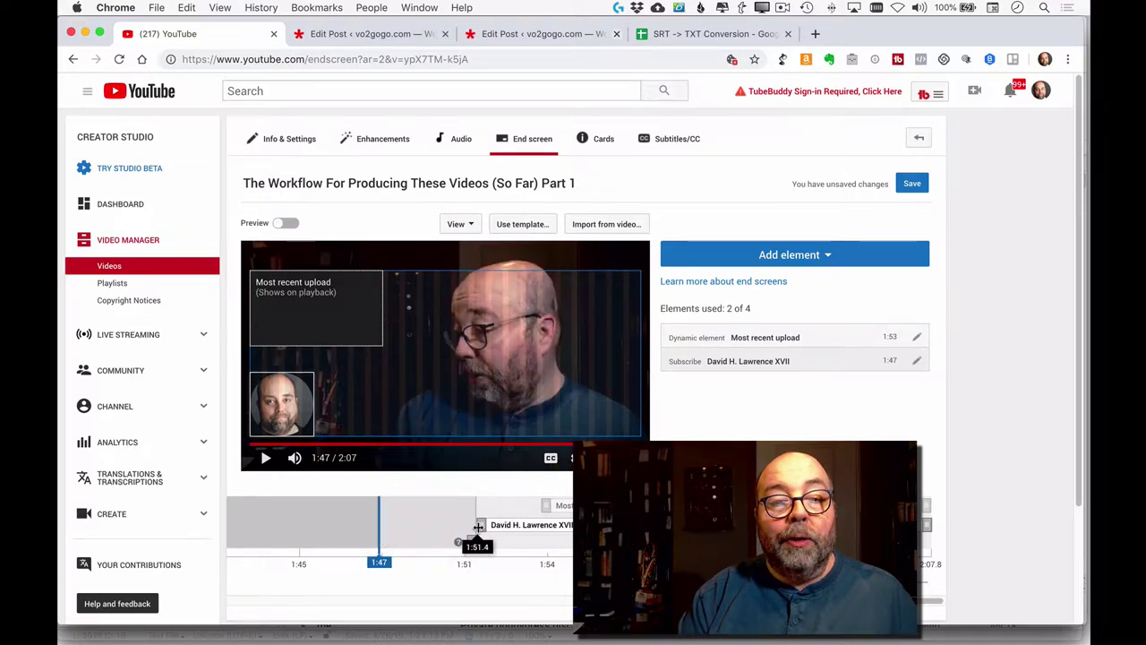
pyautogui.click(287, 225)
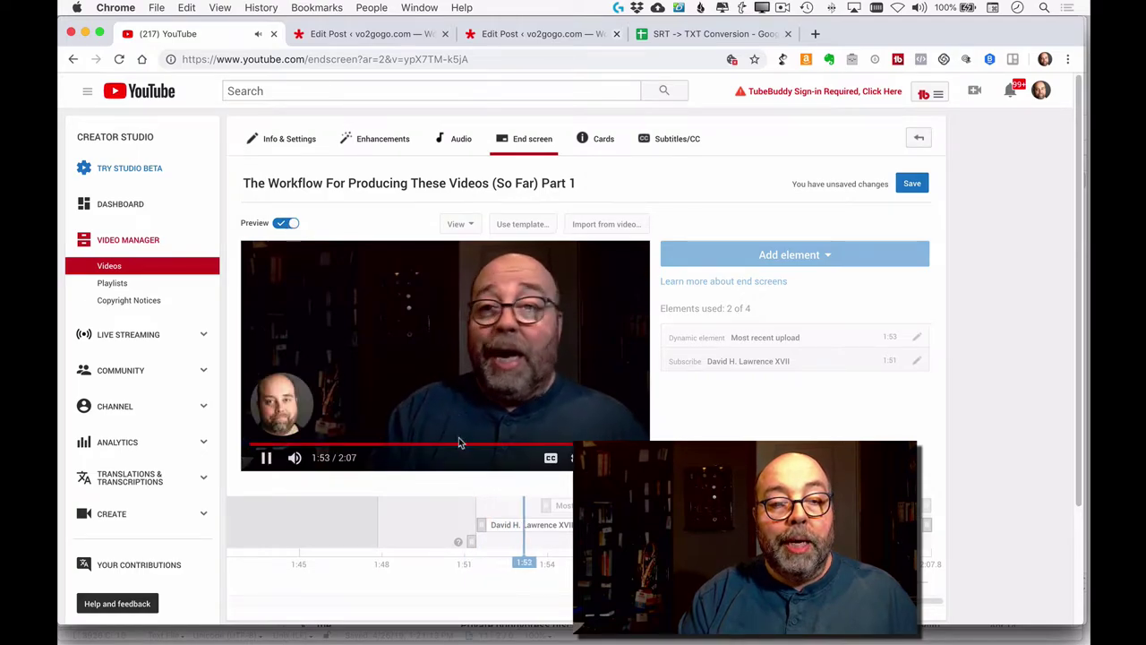
pyautogui.moveTo(484, 534); pyautogui.dragTo(462, 525)
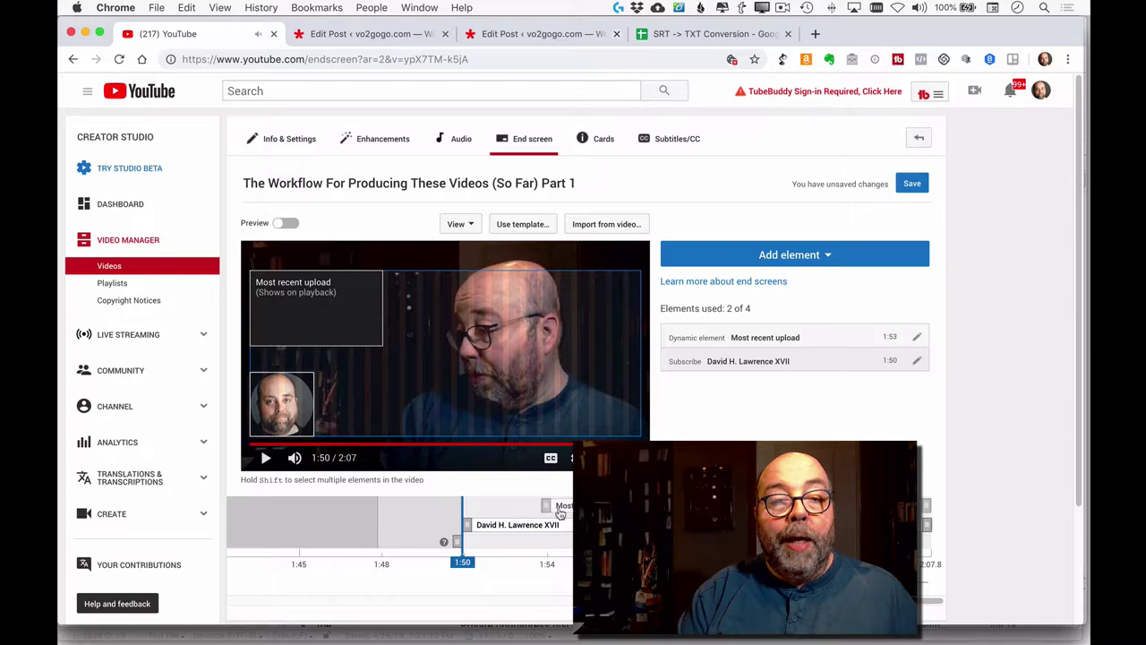
# Step: Place the Most recent upload element's start at 1:53 and preview the end screen
pyautogui.moveTo(541, 507); pyautogui.dragTo(548, 505)
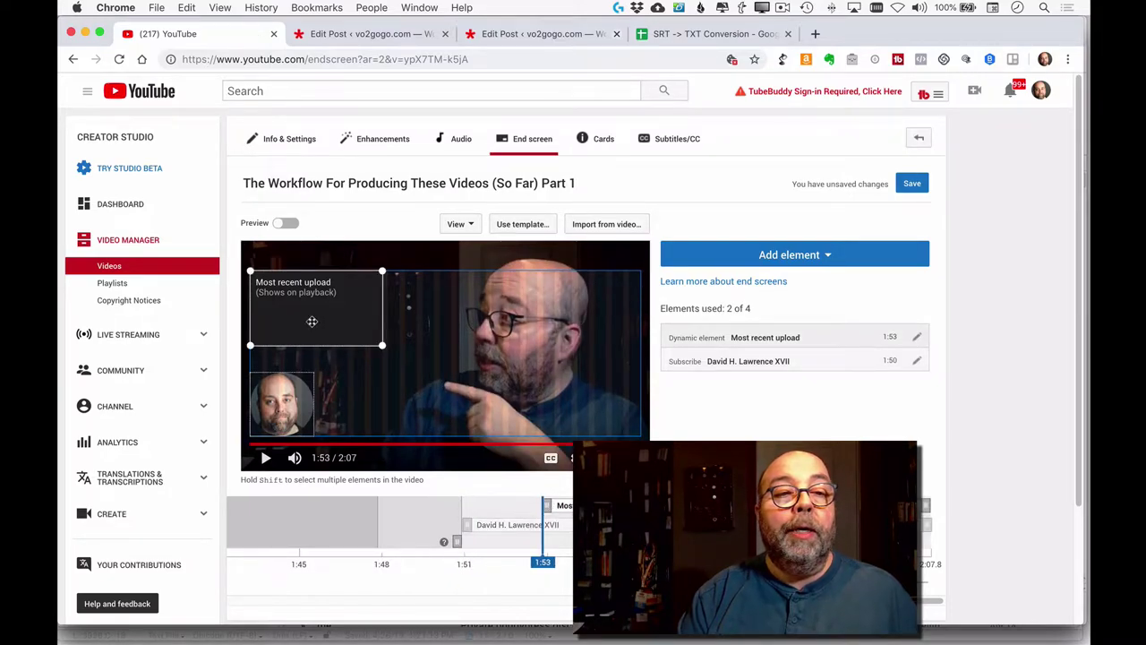
pyautogui.click(285, 223)
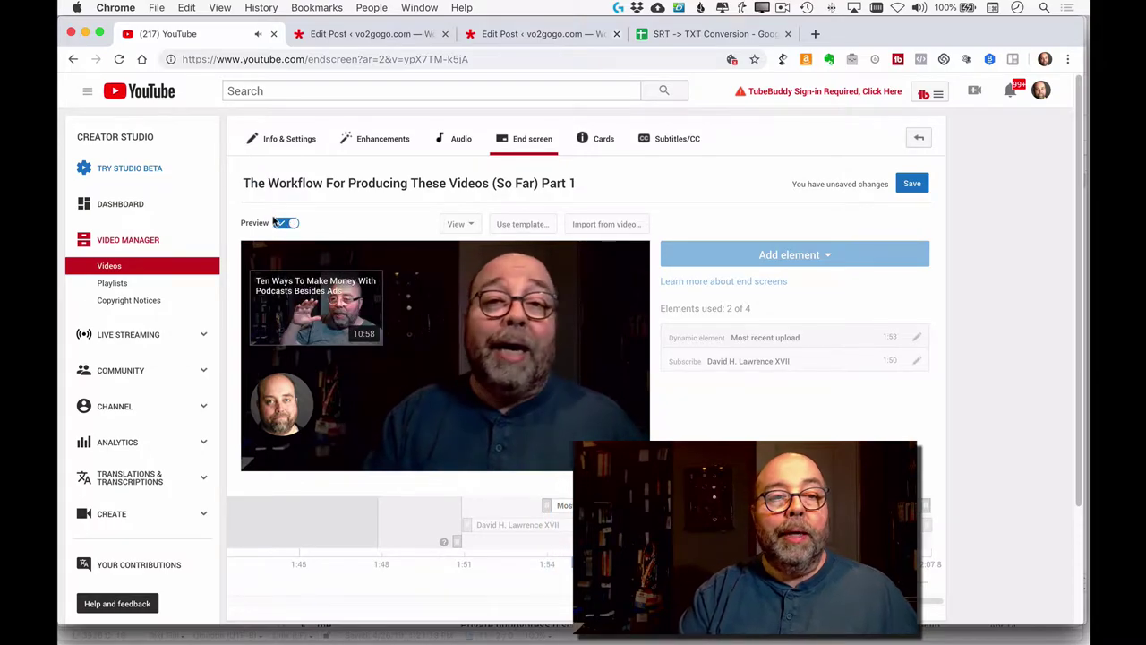
# Step: Turn off the end screen preview and save the end screen changes
pyautogui.click(280, 223)
pyautogui.click(904, 185)
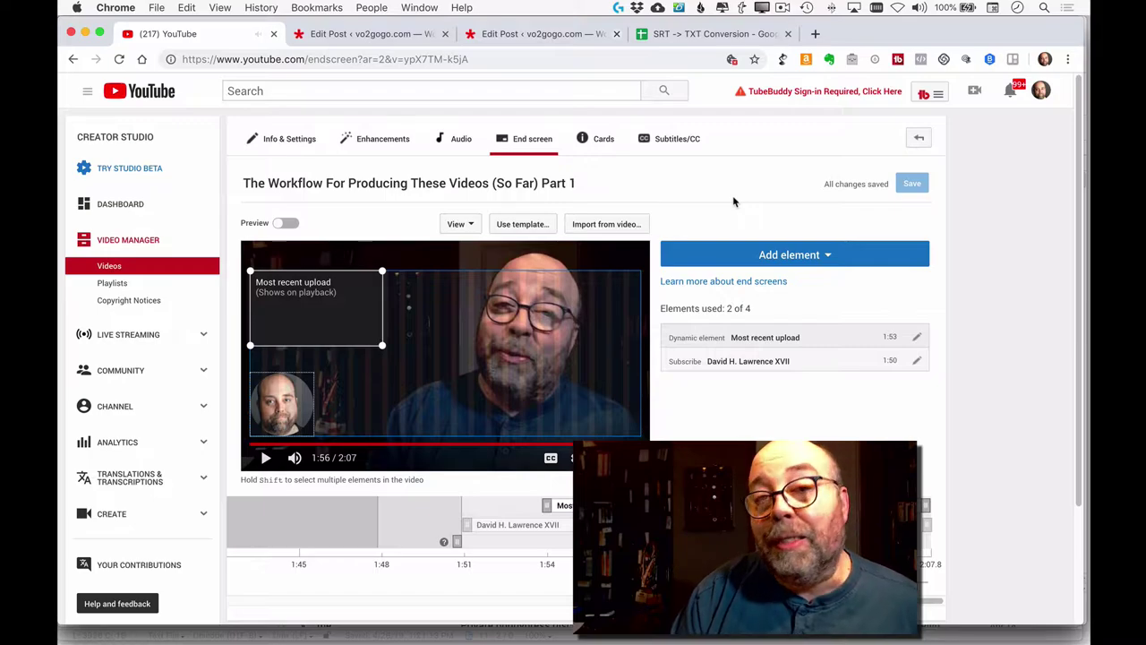
# Step: Download the video's automatic English captions as an .srt file and open the downloaded captions.srt in BBEdit
pyautogui.click(676, 141)
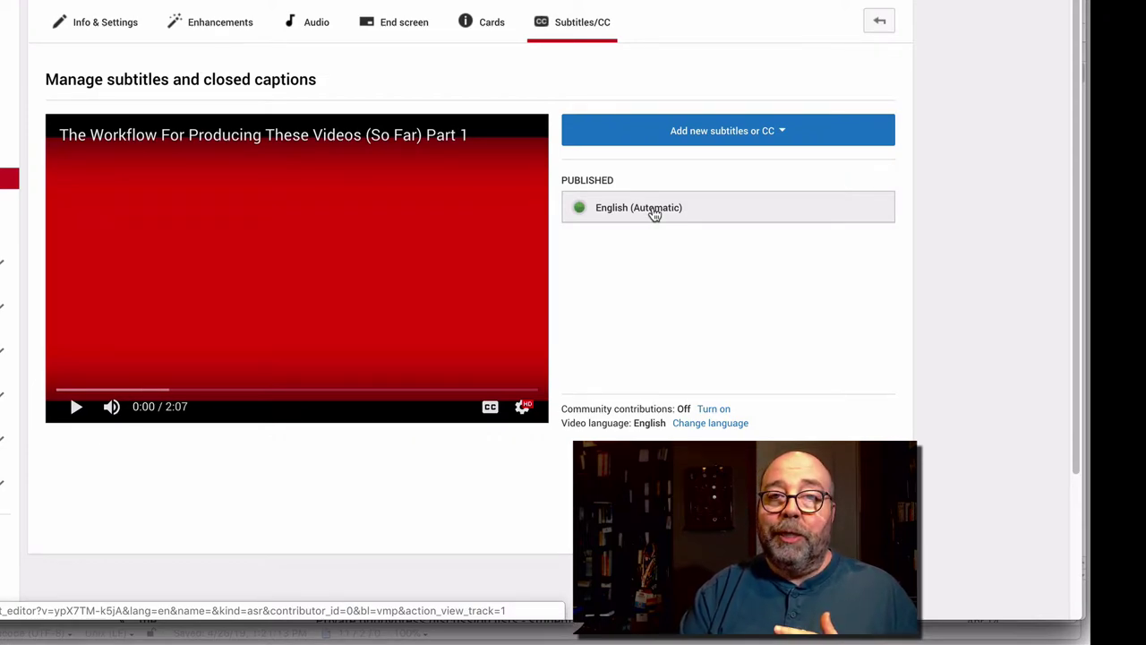
pyautogui.click(654, 213)
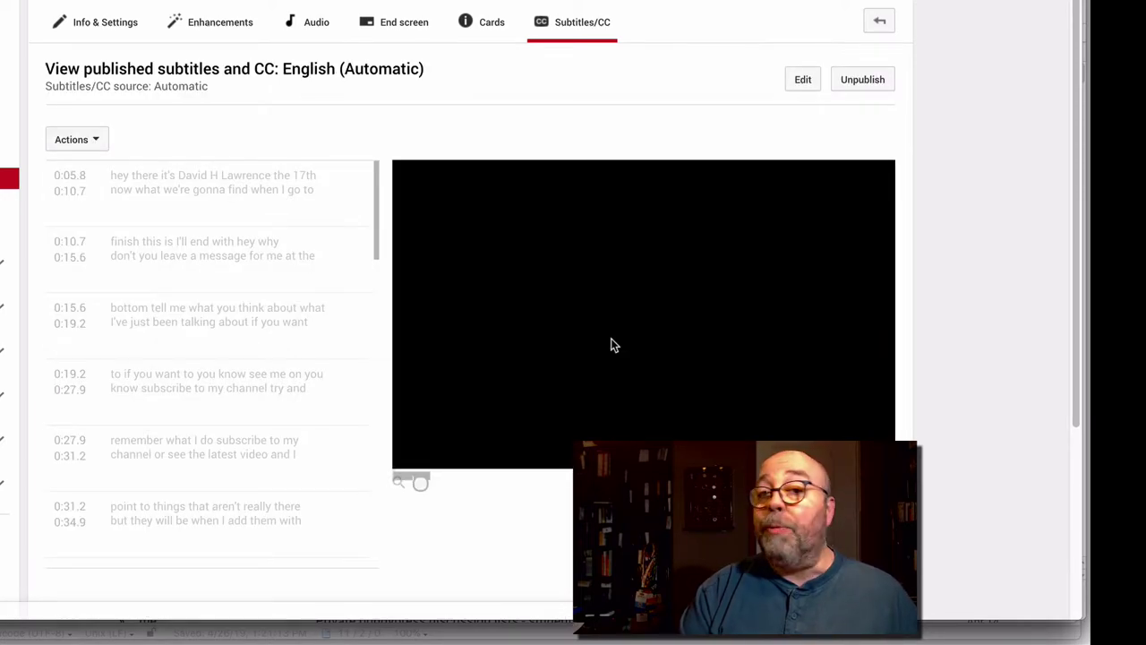
pyautogui.click(80, 141)
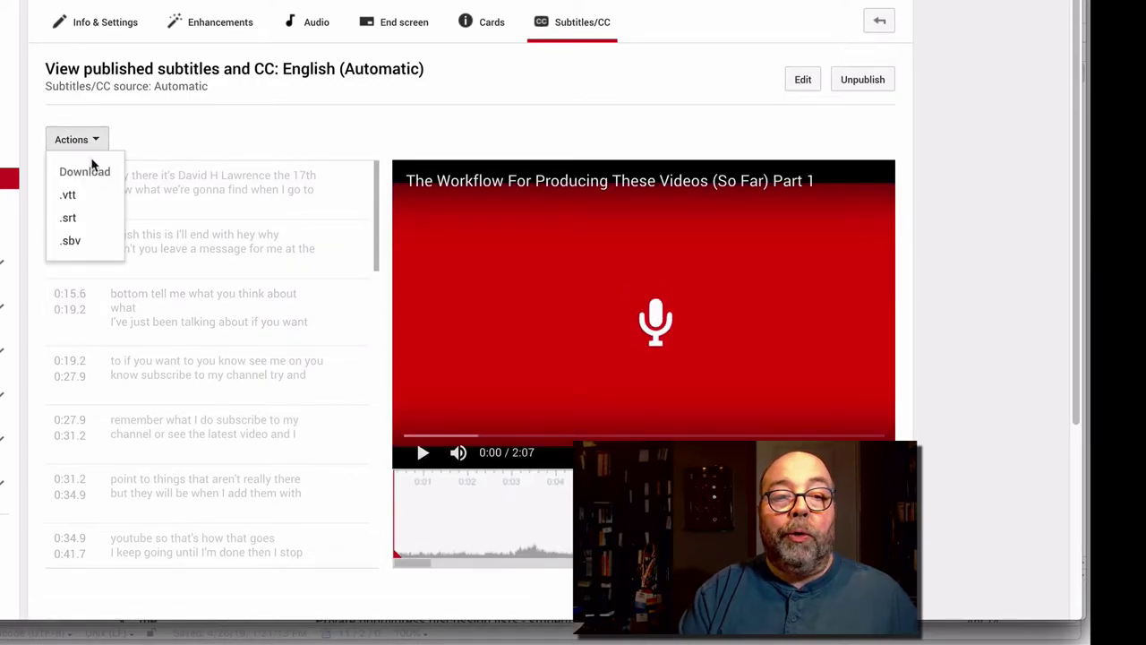
pyautogui.click(95, 221)
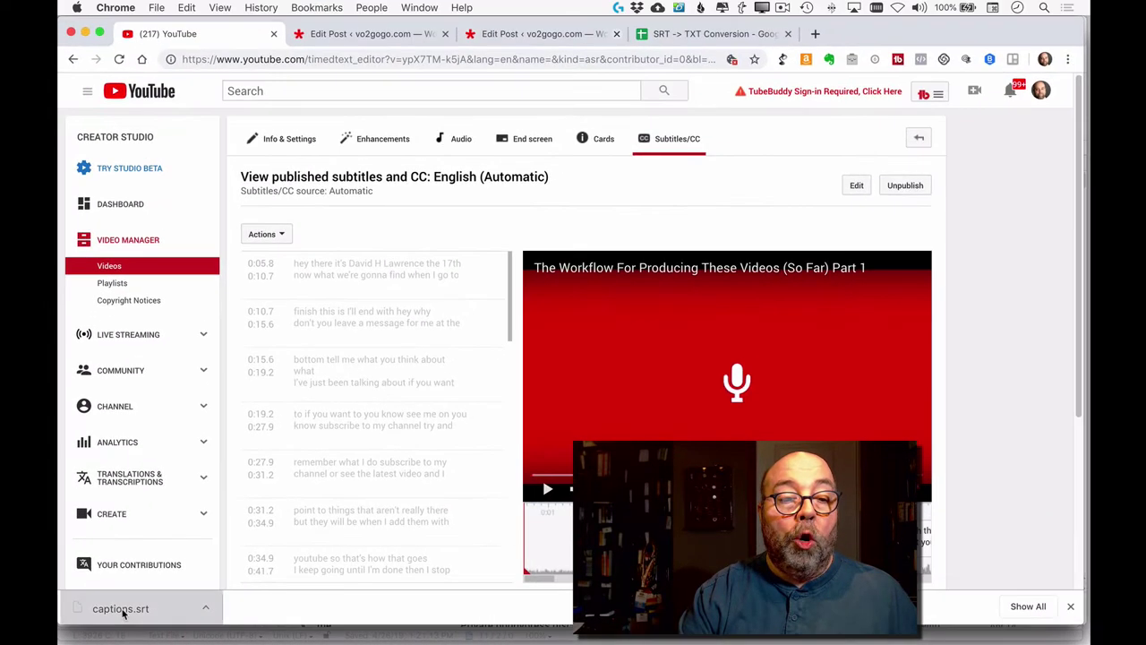
pyautogui.click(123, 610)
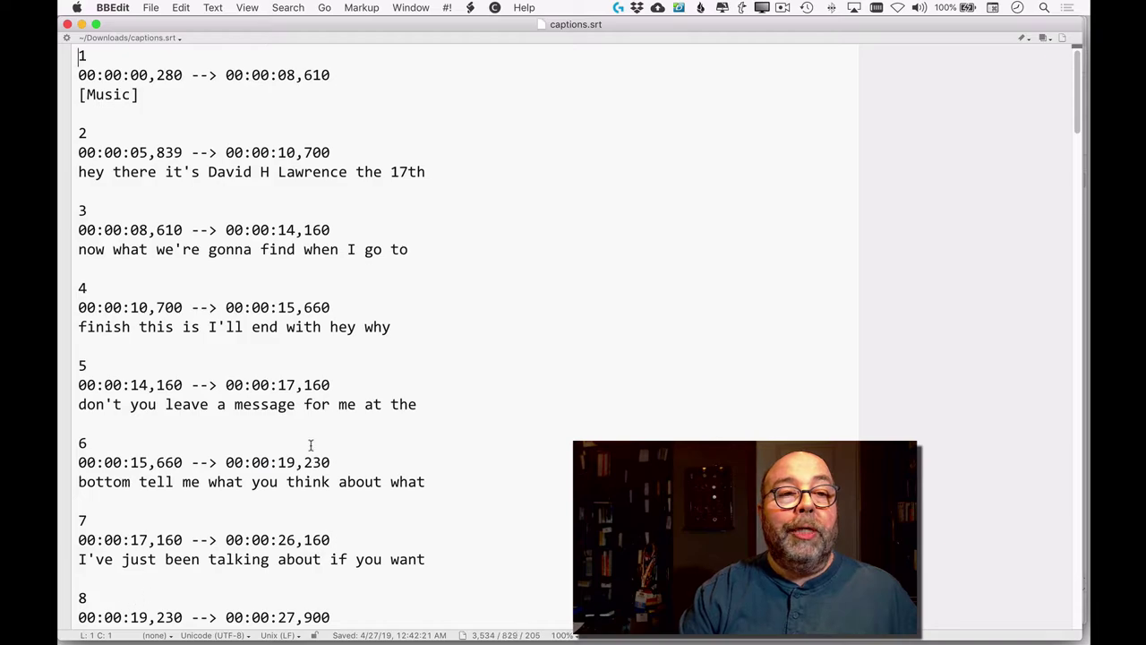
# Step: Replace every double line break (\r\r) in captions.srt with the placeholder %%%%%
pyautogui.scroll(-4, 424, 307)
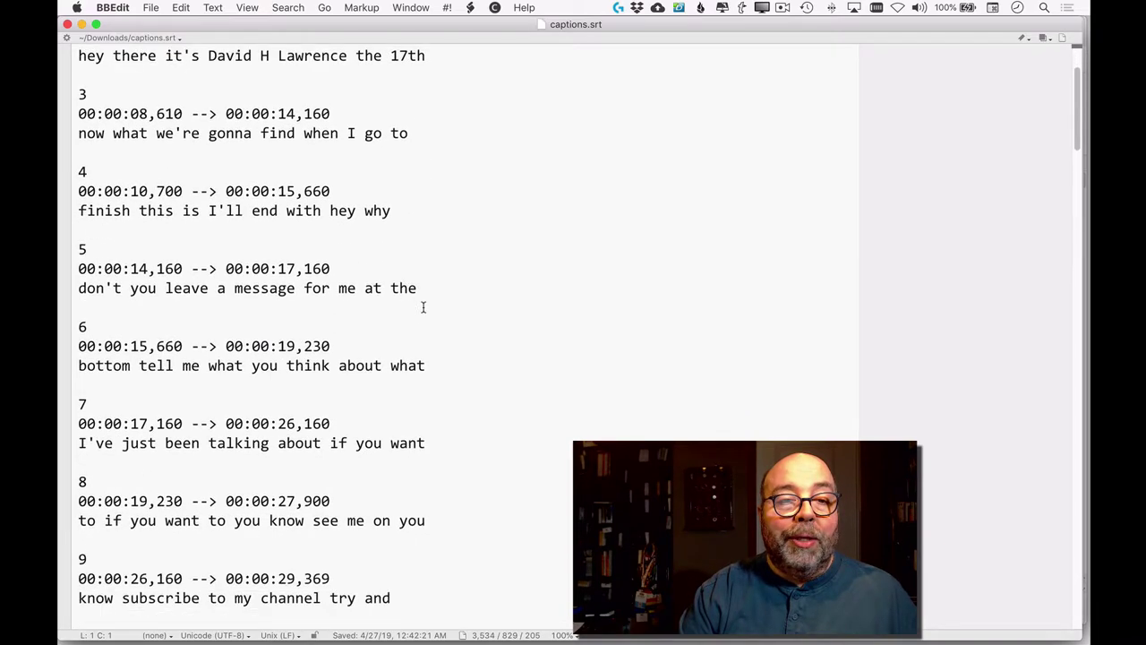
pyautogui.scroll(-12, 423, 307)
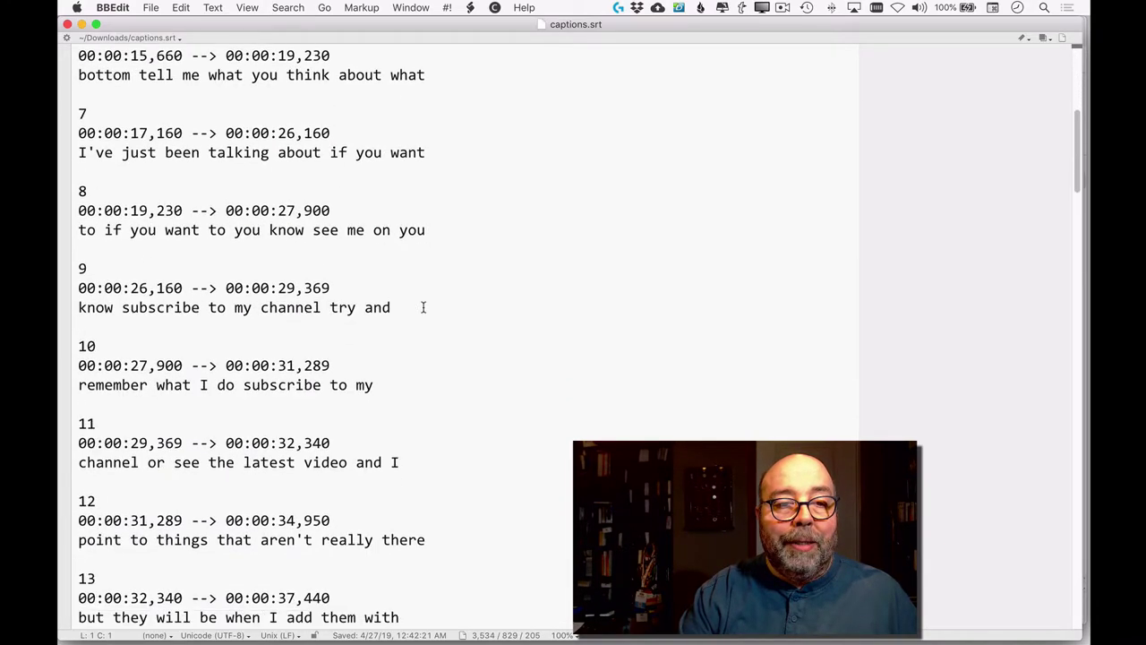
pyautogui.scroll(-8, 423, 307)
pyautogui.scroll(20, 424, 307)
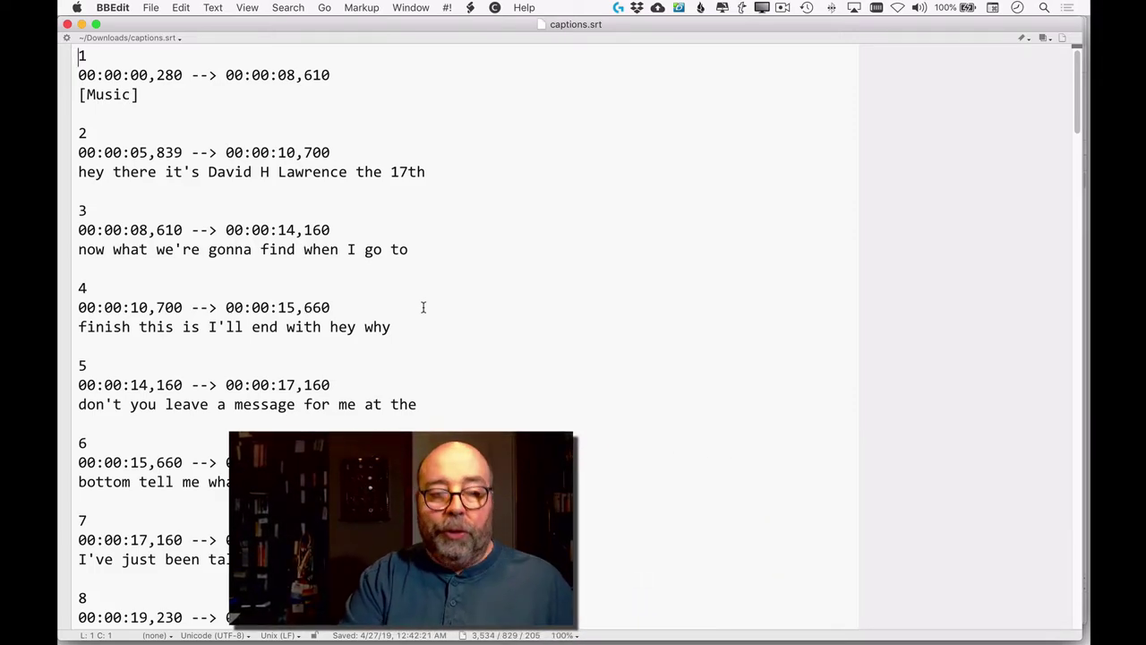
pyautogui.press('super+f')
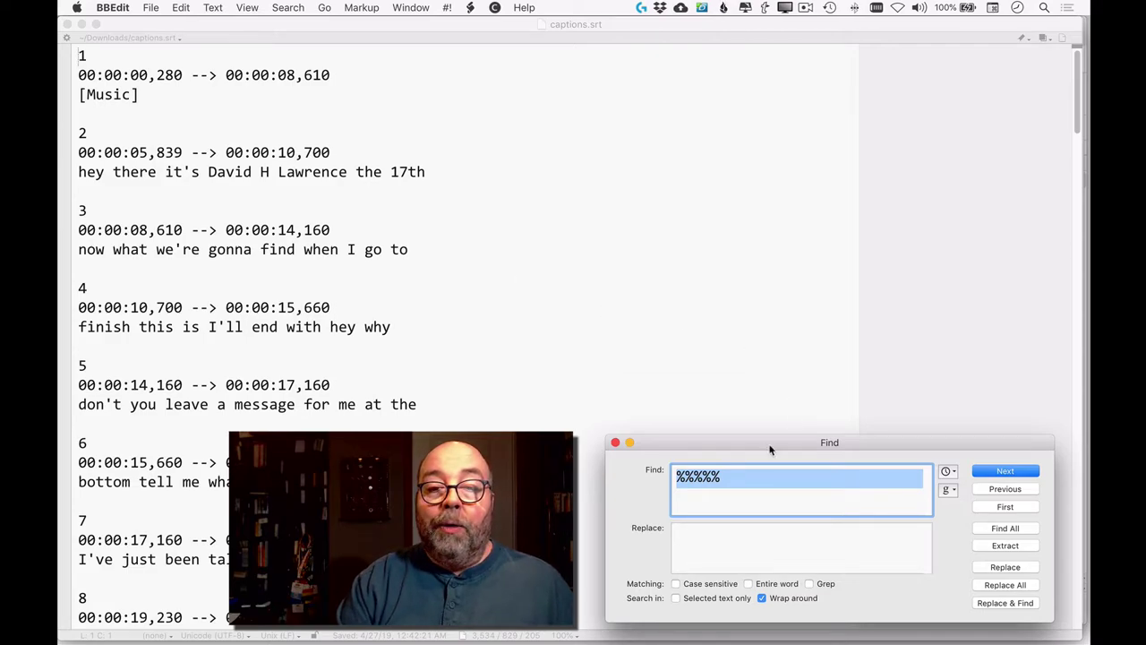
pyautogui.moveTo(756, 449); pyautogui.dragTo(663, 120)
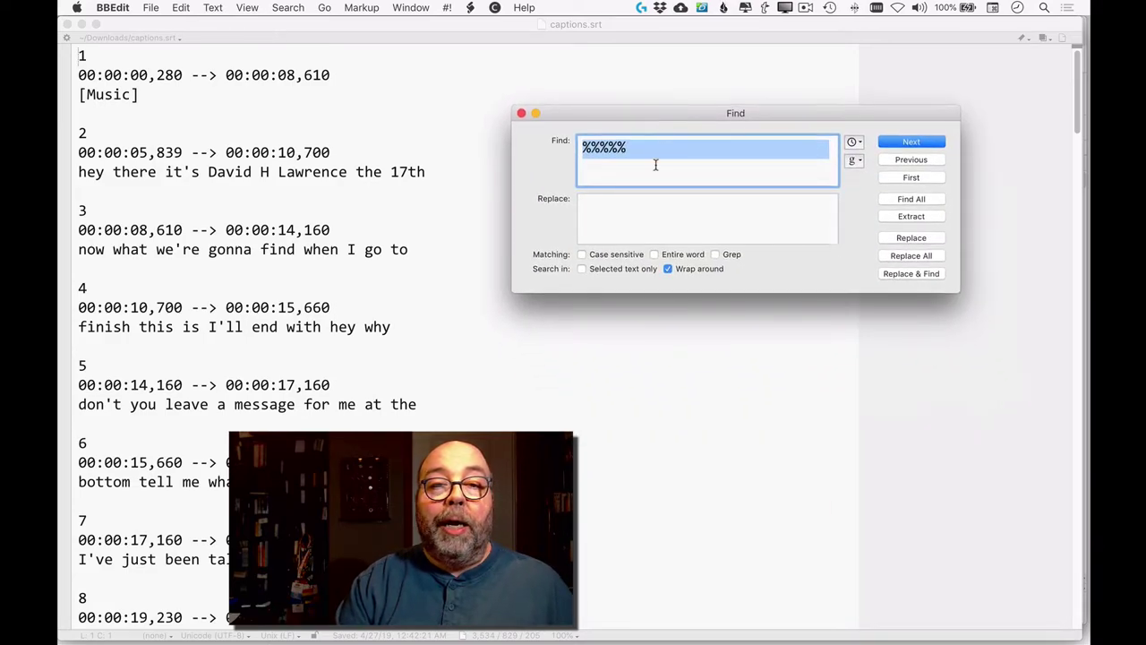
pyautogui.write('\\r\\r')
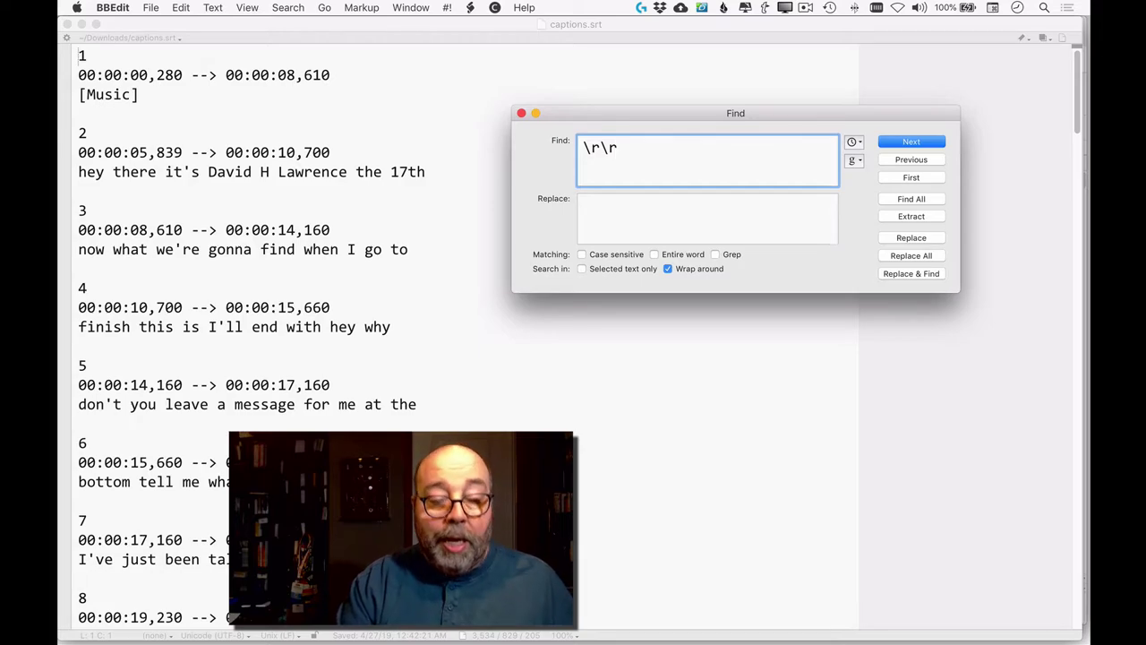
pyautogui.click(582, 207)
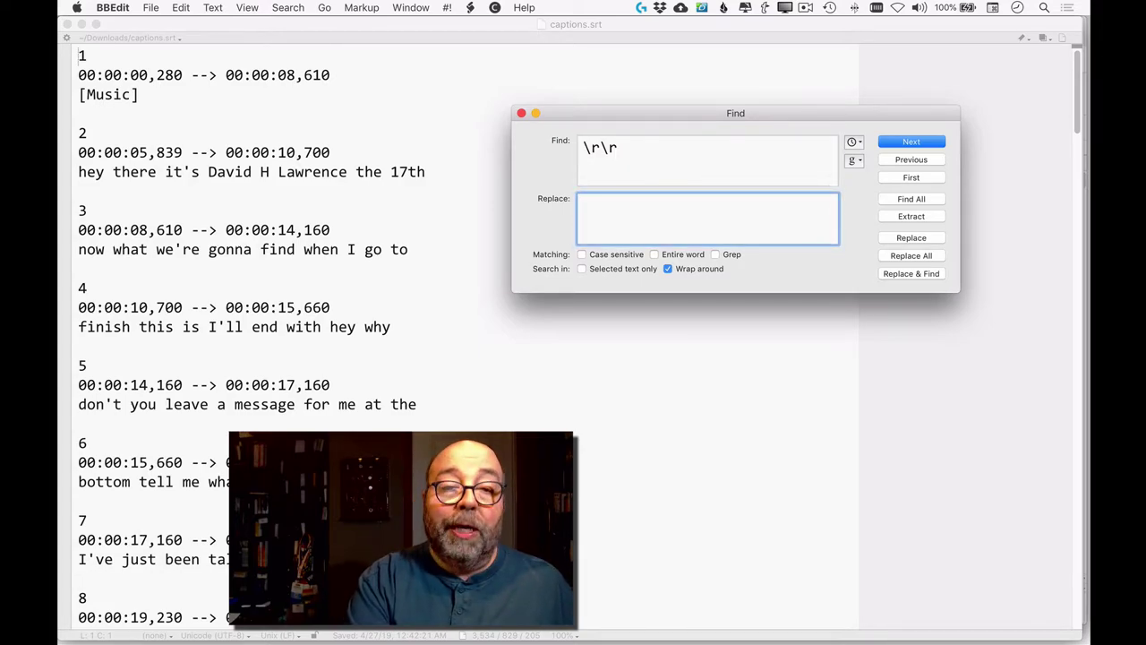
pyautogui.write('%%%%%')
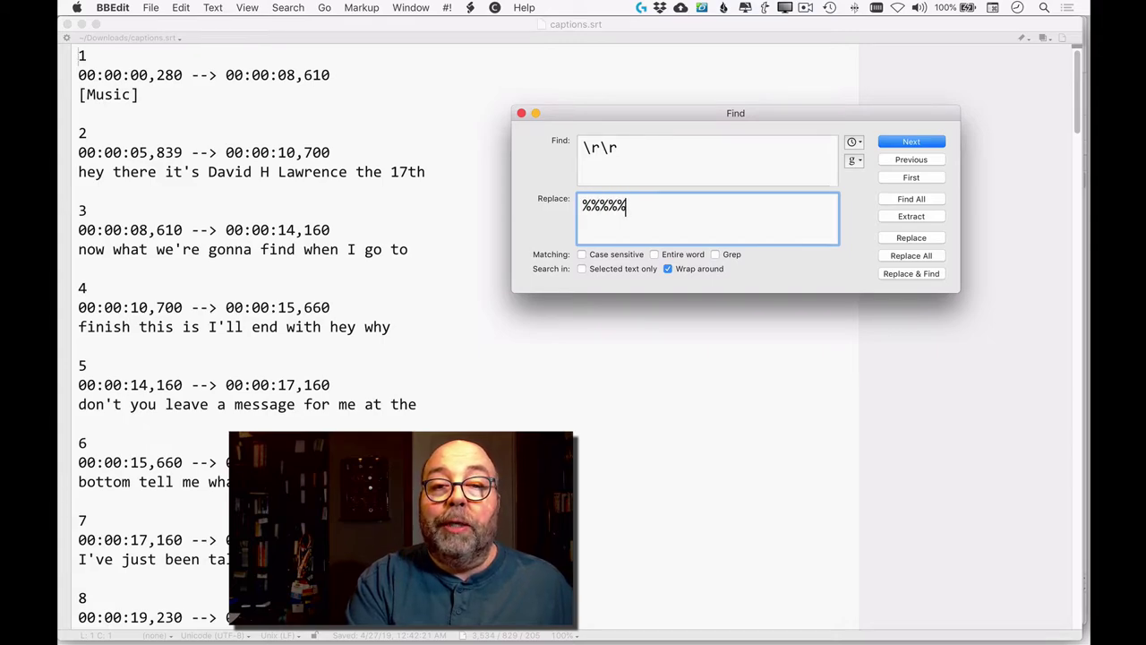
pyautogui.click(911, 258)
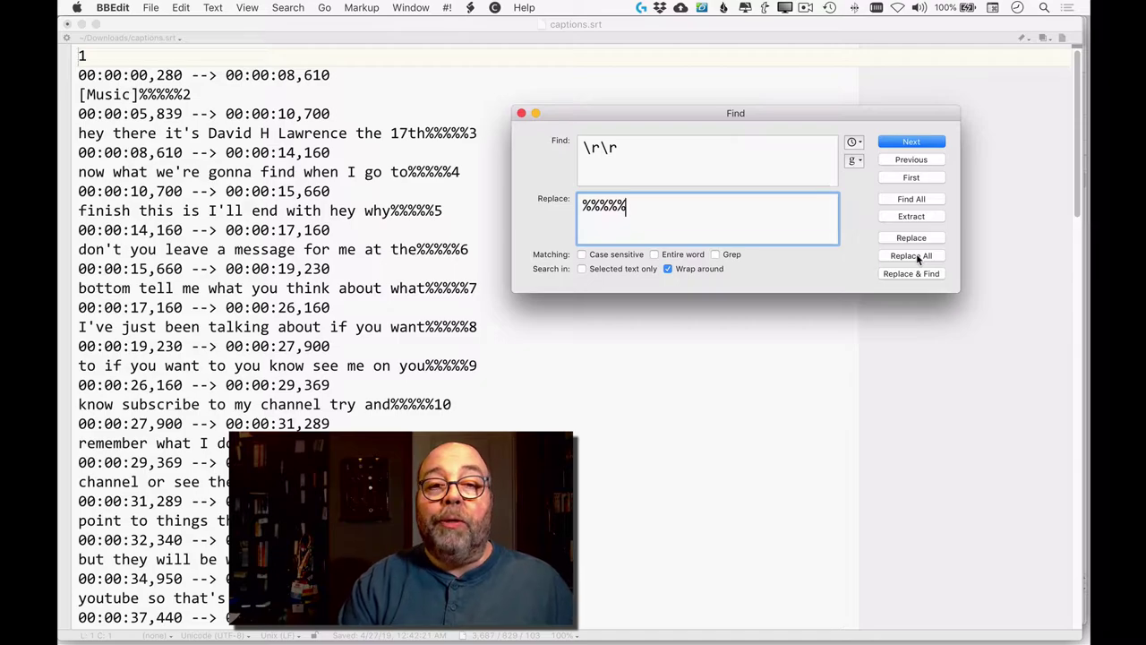
# Step: Replace every remaining single line break (\r) in captions.srt with a tab (\t)
pyautogui.click(660, 142)
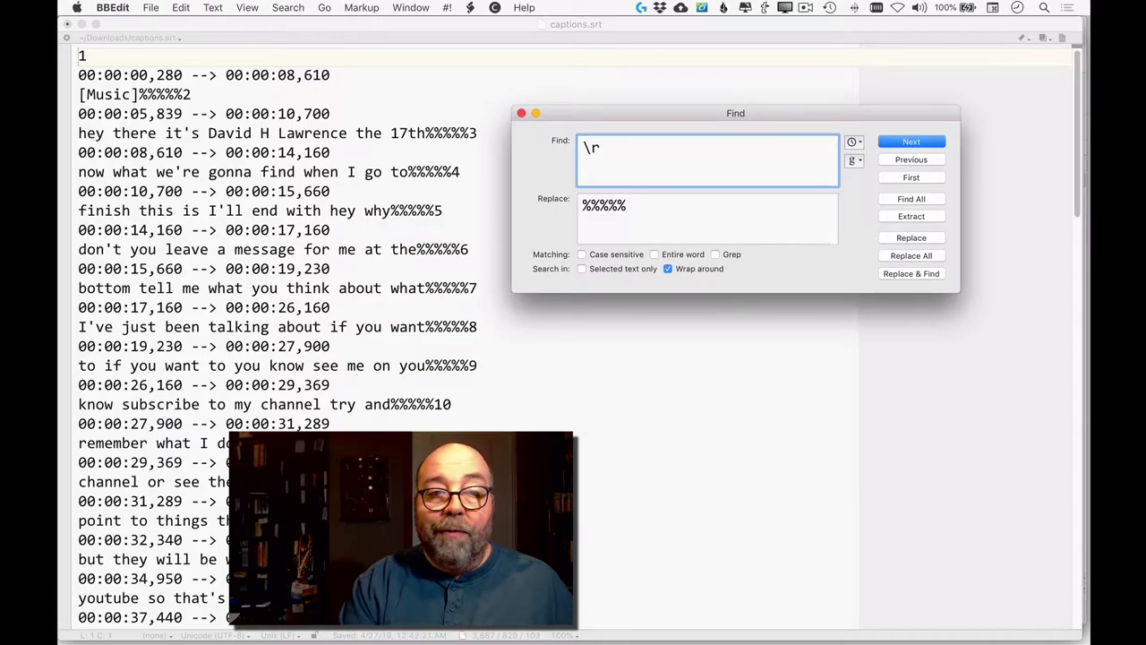
pyautogui.press('Tab')
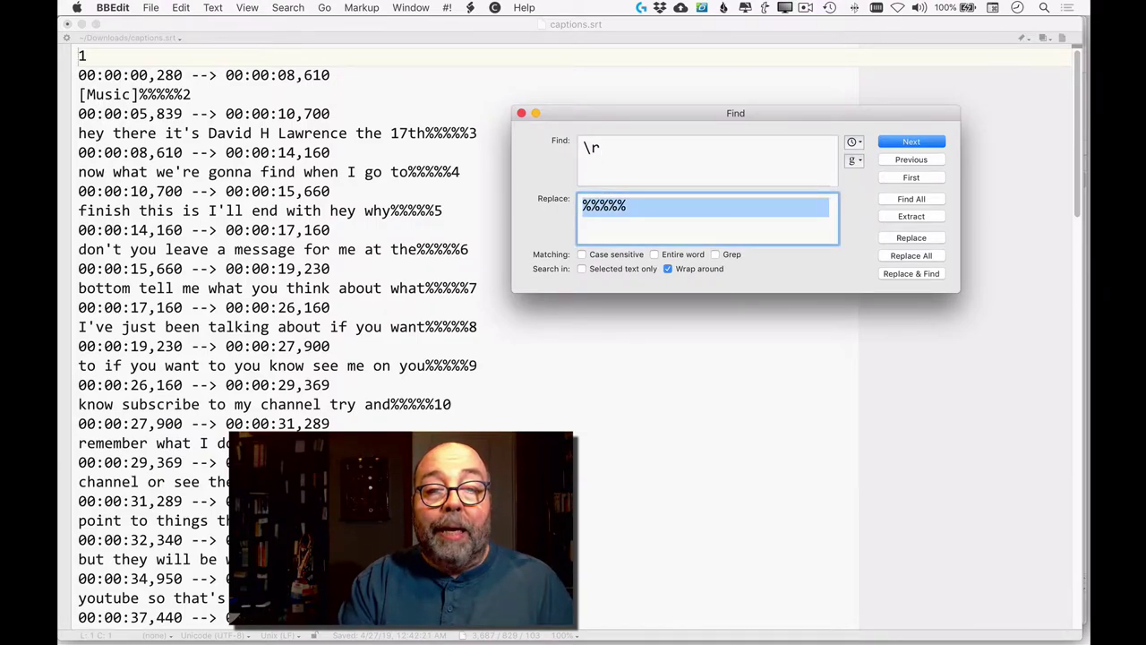
pyautogui.write('\\t')
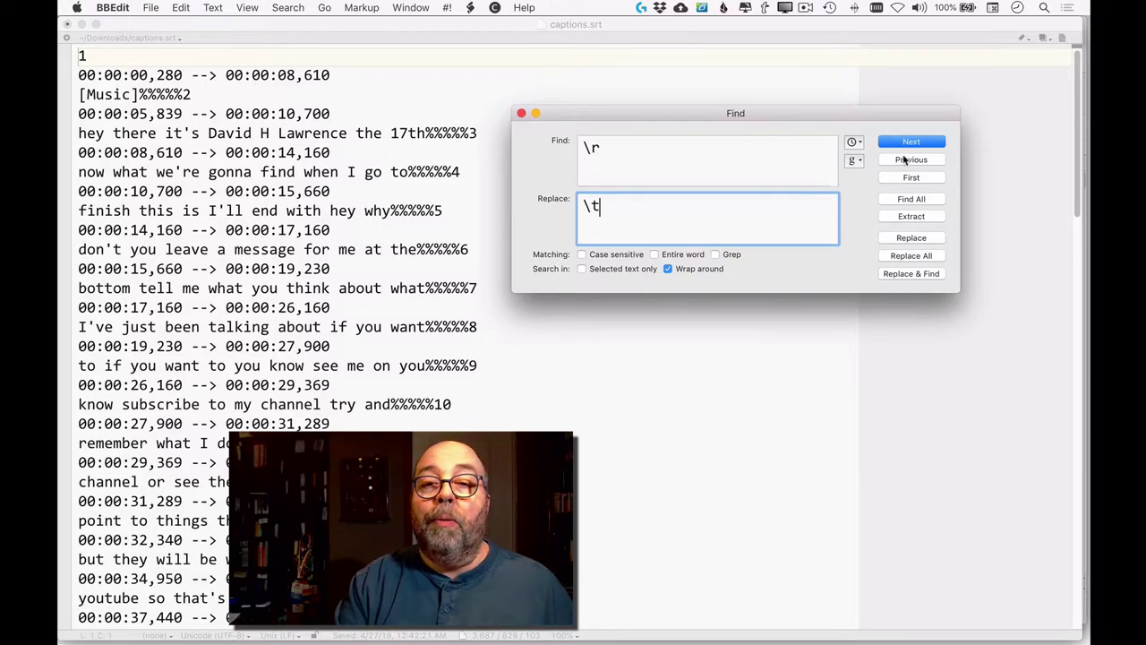
pyautogui.click(910, 256)
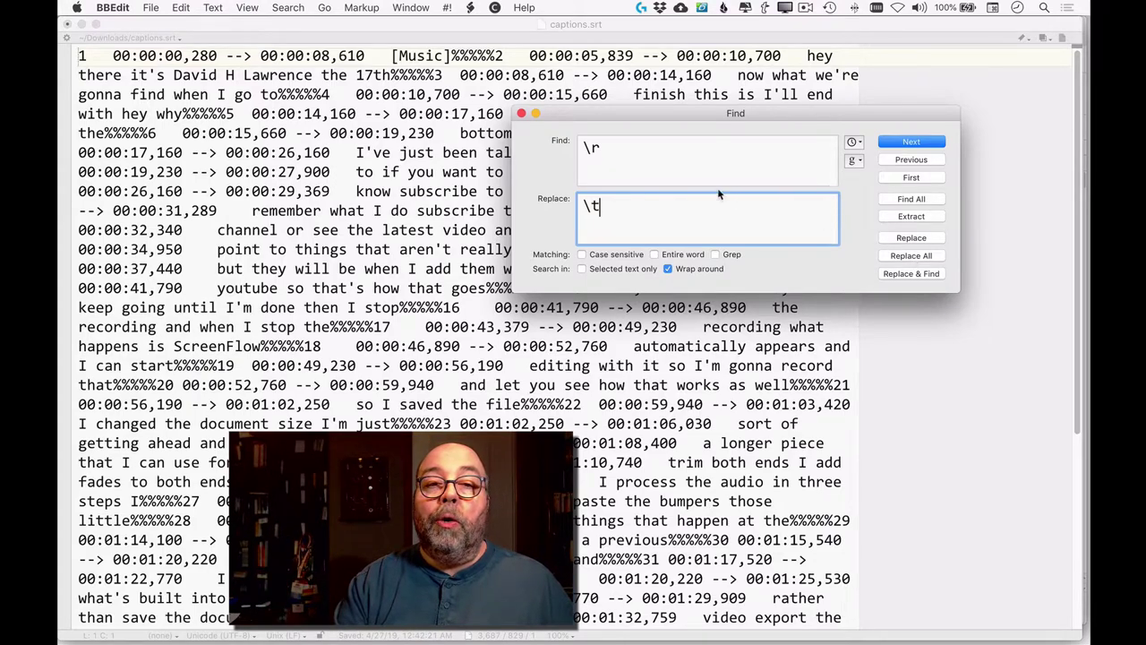
# Step: Replace every %%%%% placeholder in captions.srt with a line break (\r) and close the Find window
pyautogui.moveTo(615, 146); pyautogui.dragTo(570, 144)
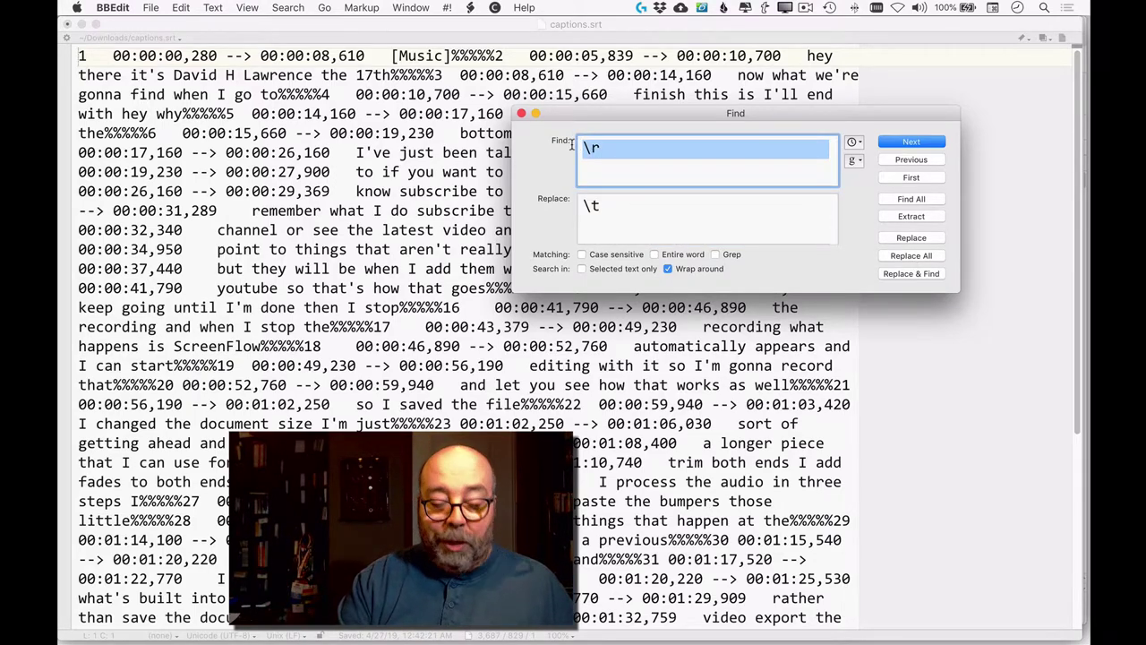
pyautogui.write('%%%%%')
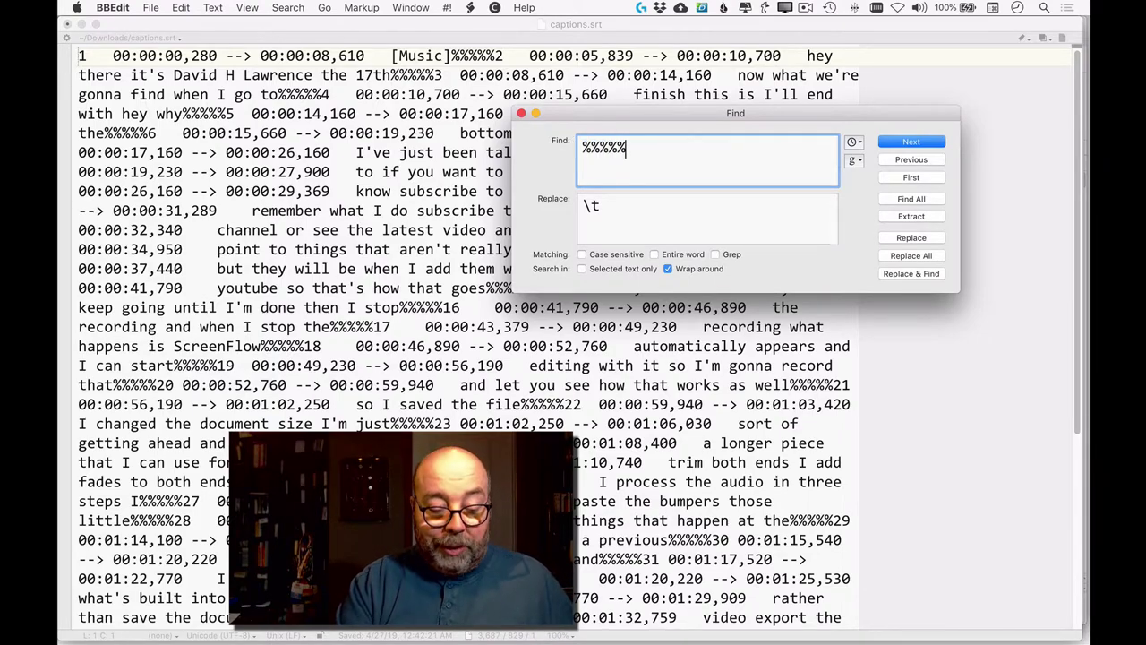
pyautogui.press('Tab')
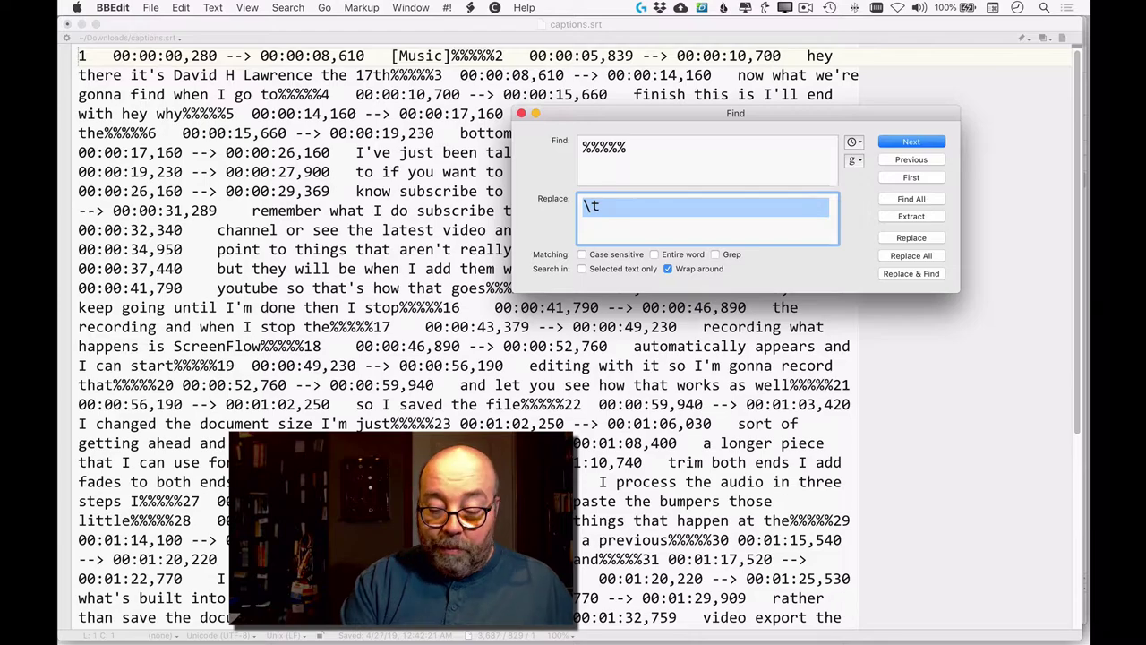
pyautogui.write('\\')
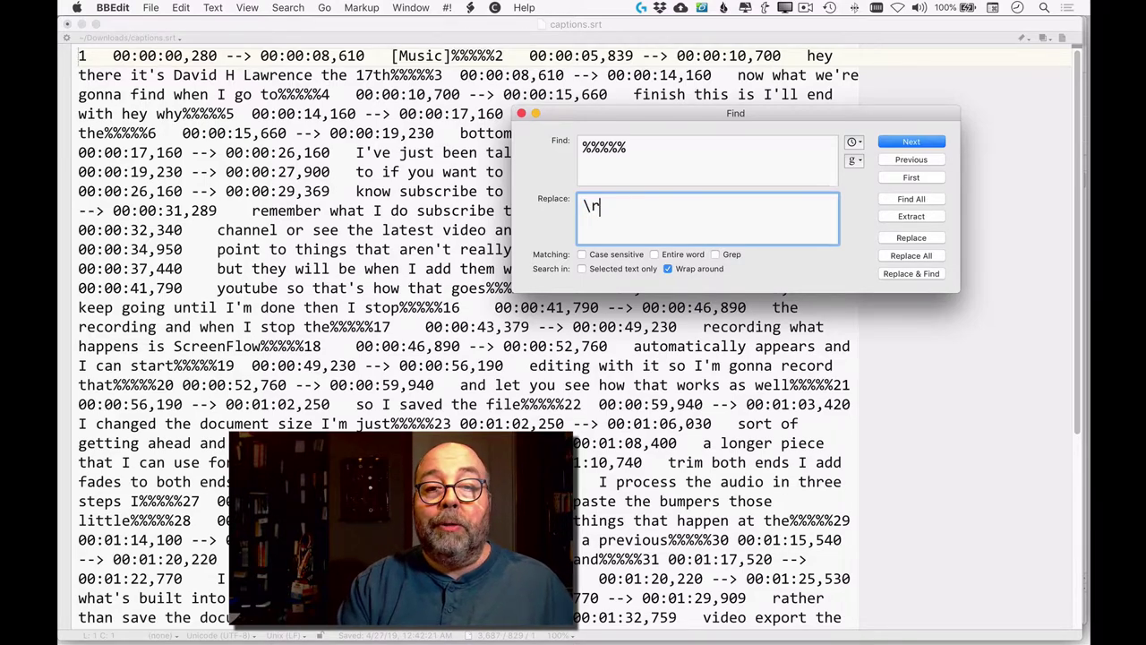
pyautogui.click(913, 256)
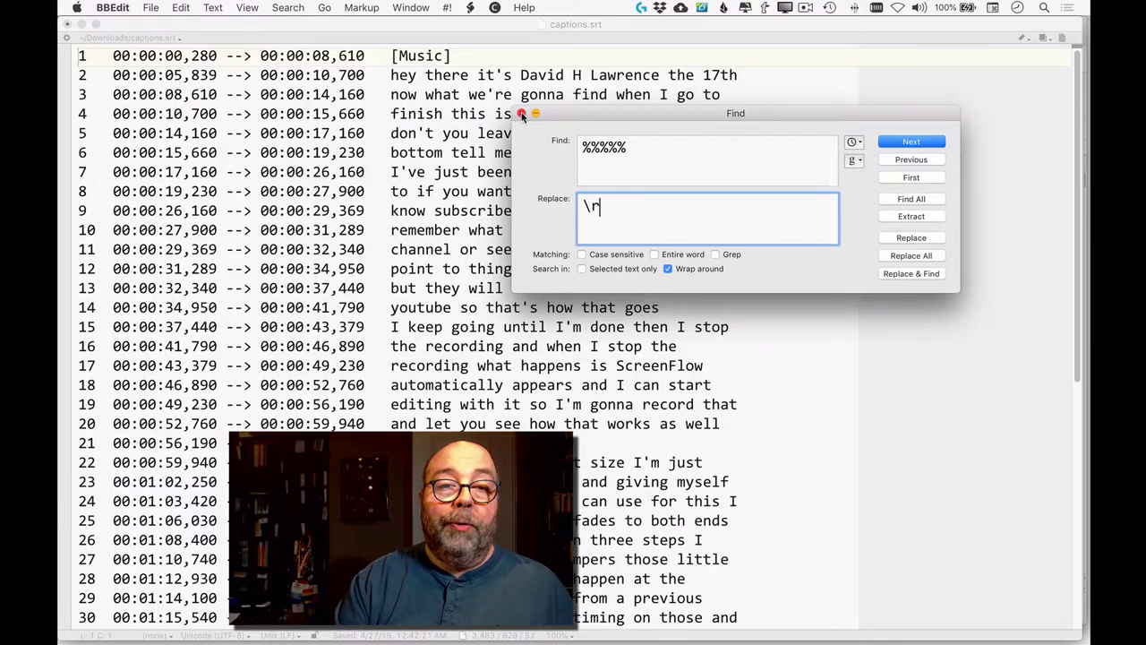
pyautogui.click(522, 115)
# Step: Copy all of the converted caption text and paste it into the SRT -> TXT Conversion Google Sheet in place of its old contents
pyautogui.press('cmd+a')
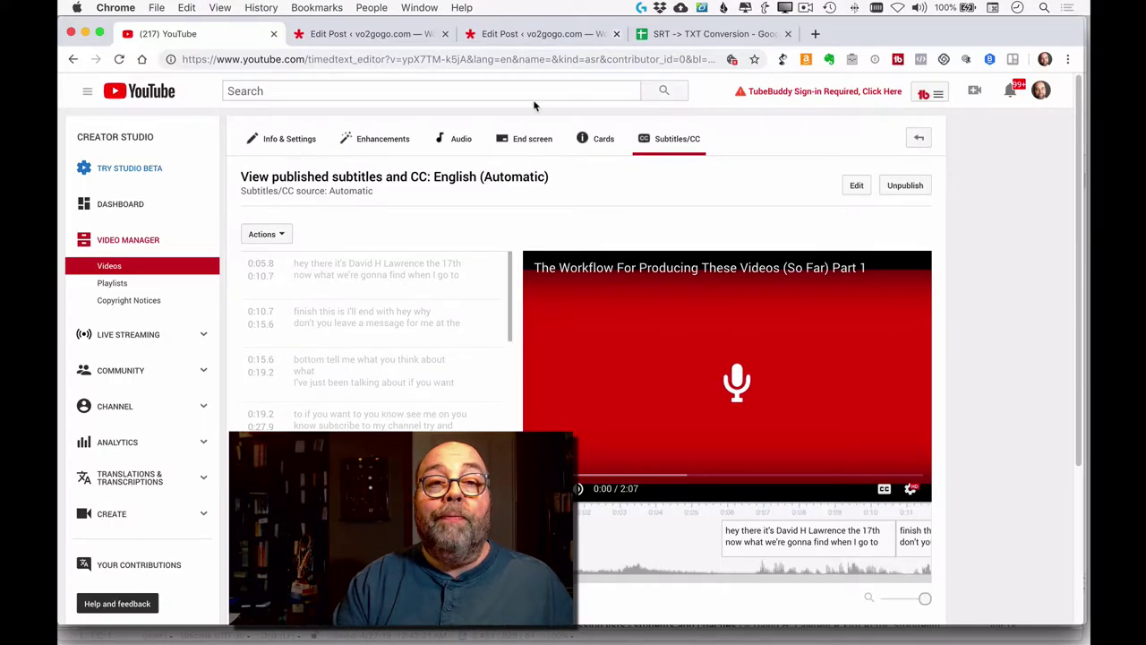
pyautogui.click(690, 34)
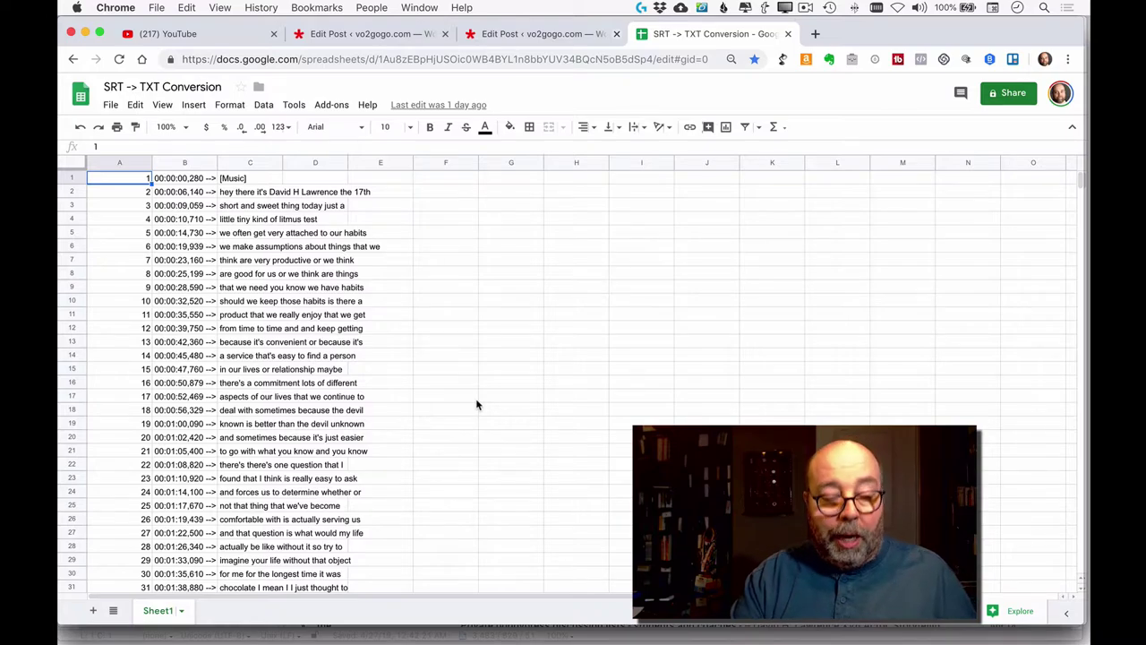
pyautogui.press('super+a')
pyautogui.press('Delete')
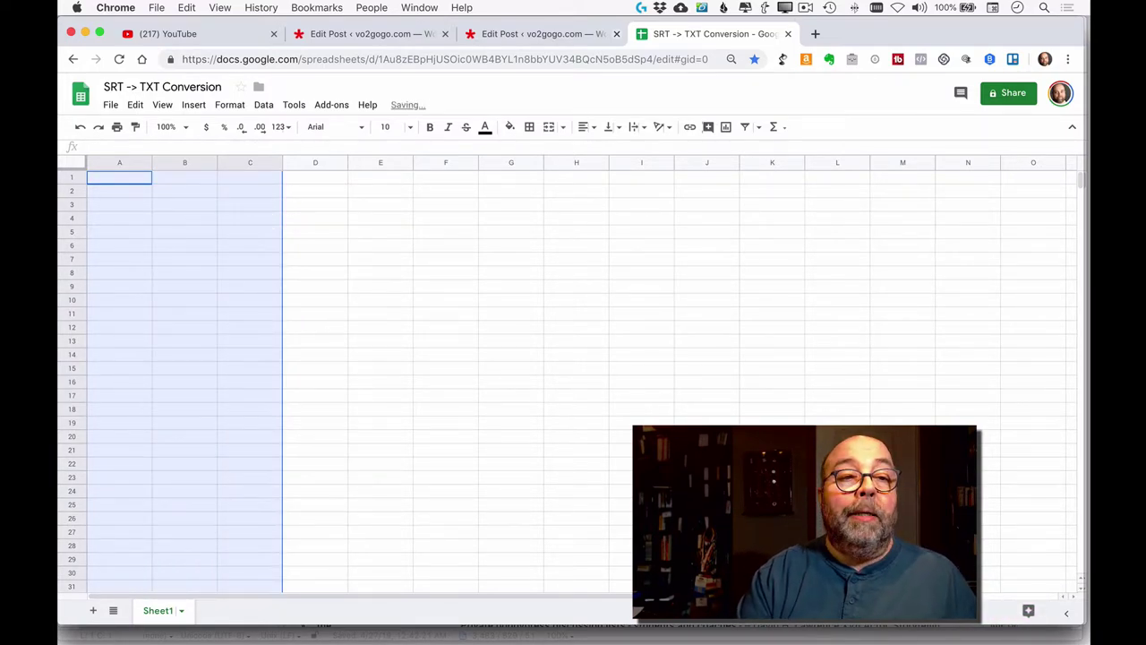
pyautogui.press('super+v')
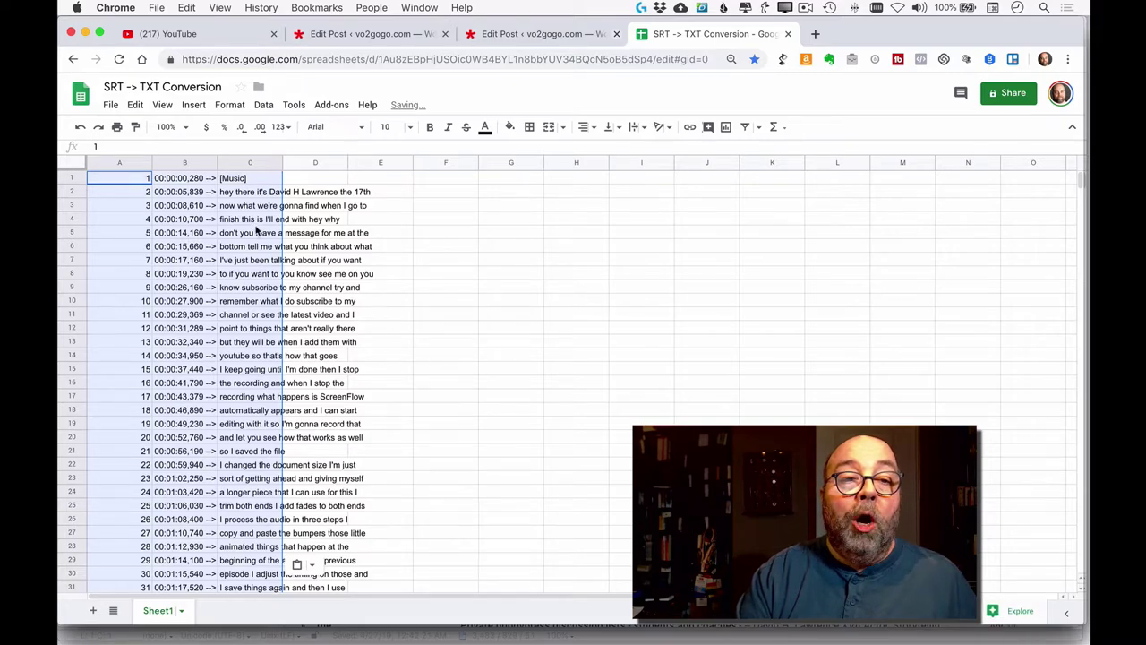
# Step: Copy the caption text in column C from row 2 through row 50, leaving out the [Music] lines
pyautogui.click(134, 163)
pyautogui.click(189, 161)
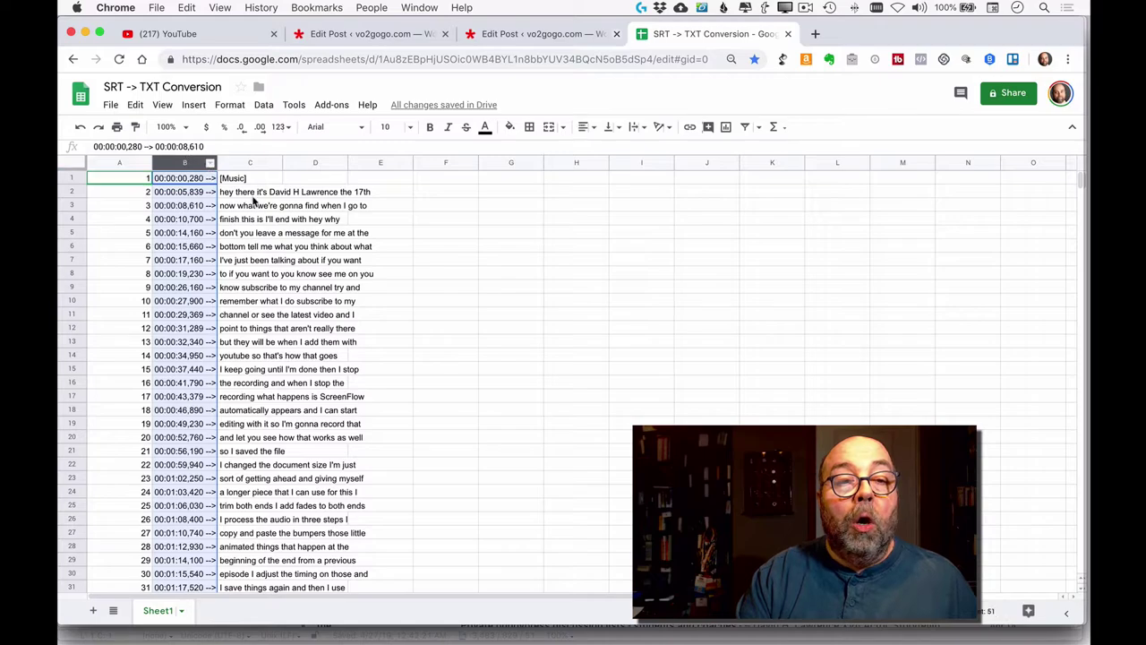
pyautogui.click(229, 193)
pyautogui.scroll(-13, 255, 470)
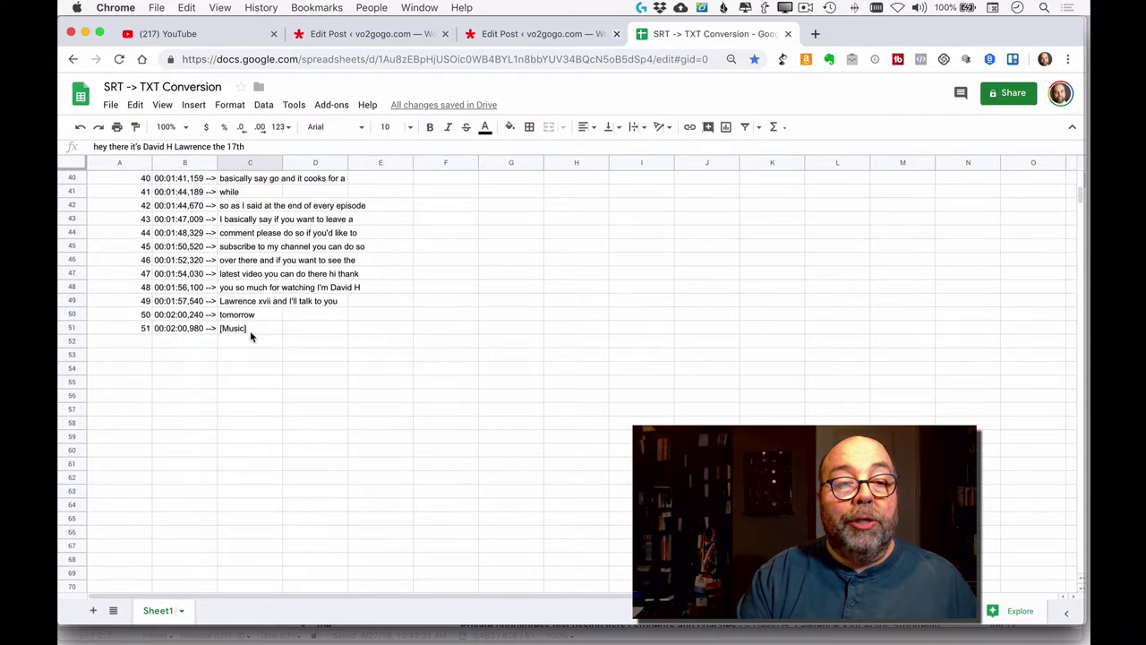
pyautogui.keyDown('shift'); pyautogui.click(235, 317); pyautogui.keyUp('shift')
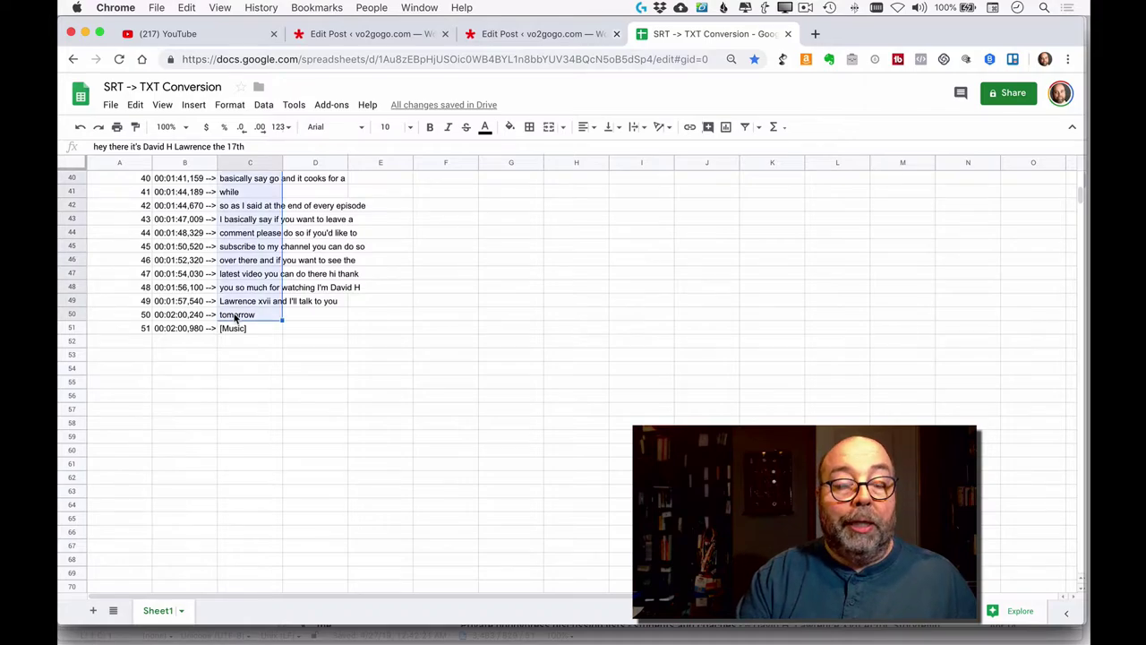
pyautogui.scroll(13, 383, 340)
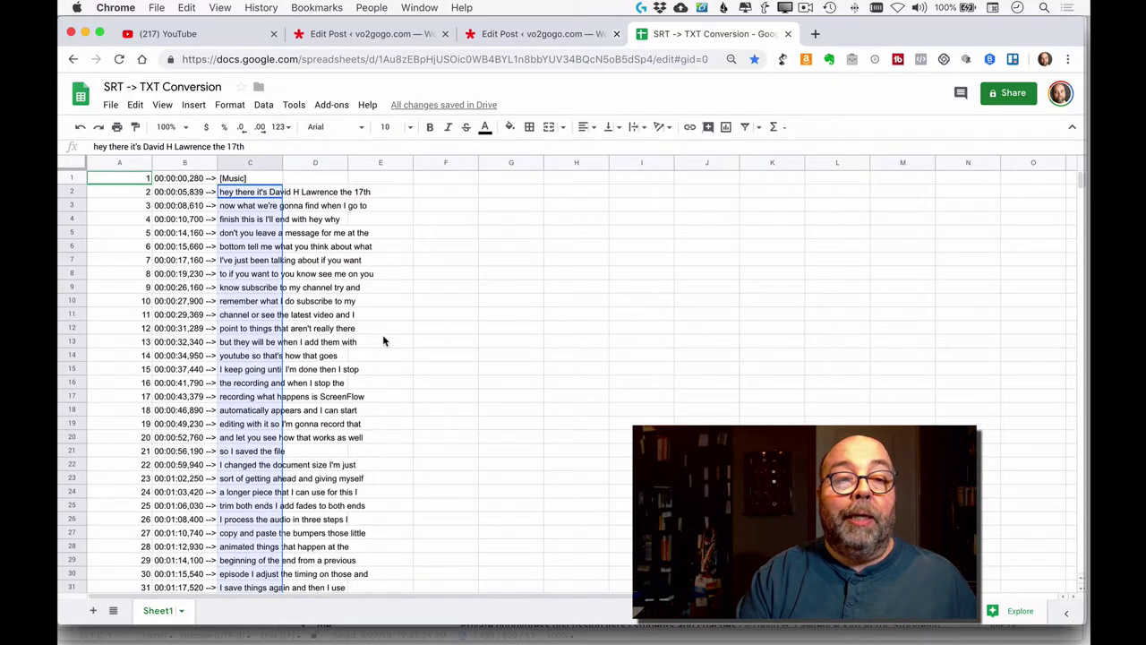
pyautogui.press('super+c')
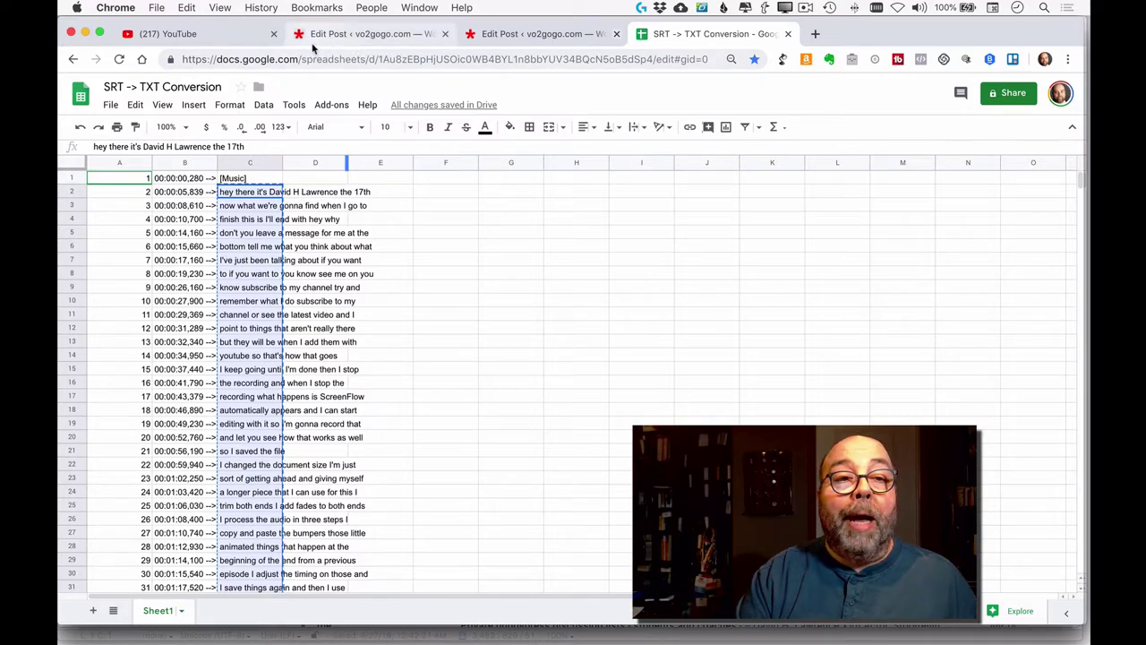
# Step: Replace "No captions from from YouTube yet" in the post's Raw YouTube Captioning toggle with the copied caption text and update the post
pyautogui.click(535, 36)
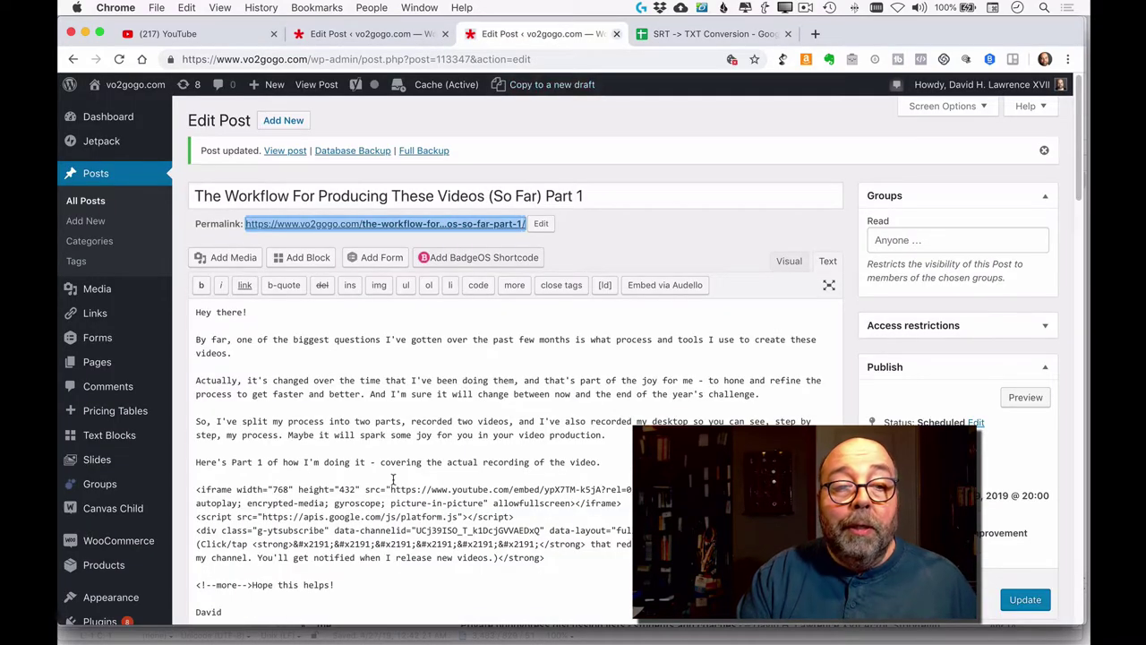
pyautogui.scroll(-8, 392, 481)
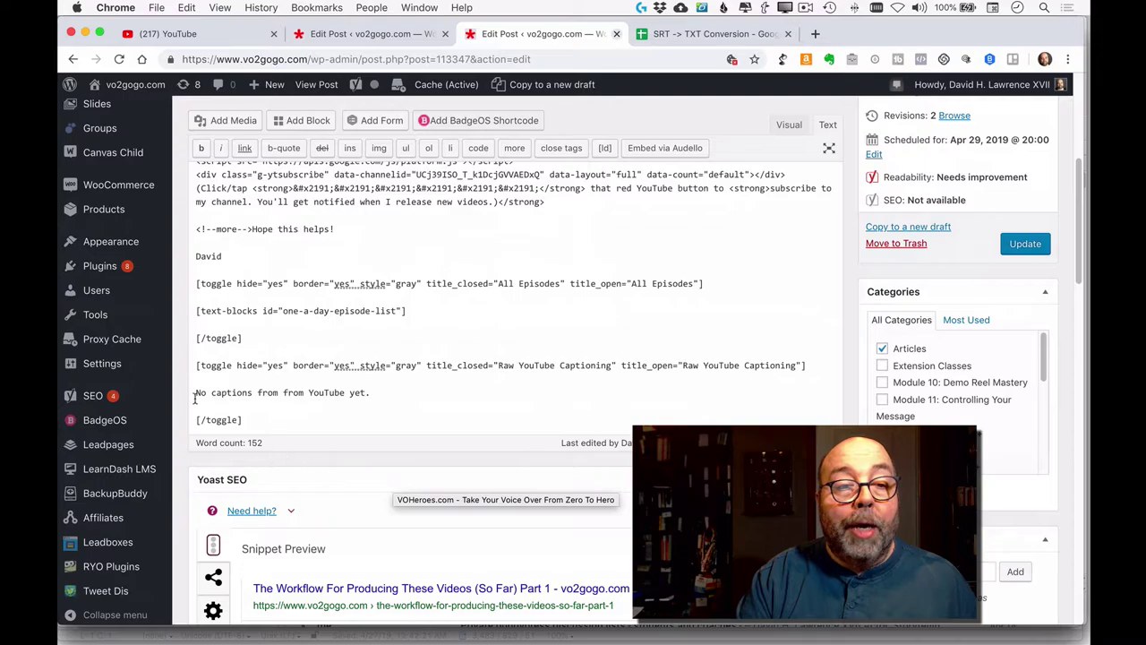
pyautogui.moveTo(201, 392); pyautogui.dragTo(349, 394)
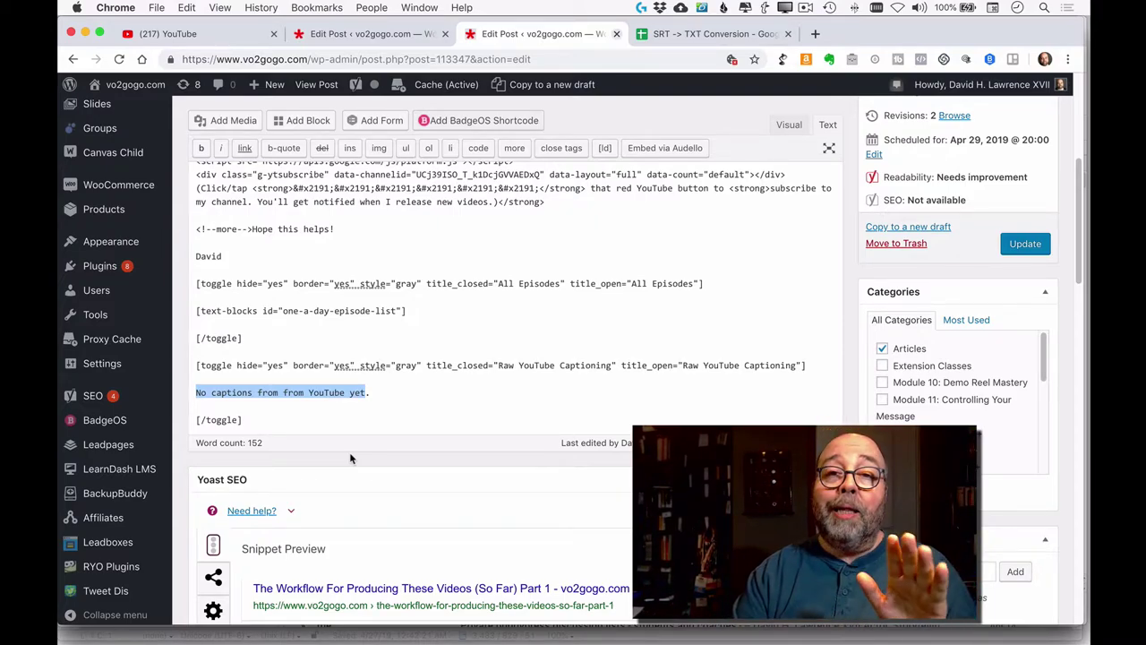
pyautogui.write('√')
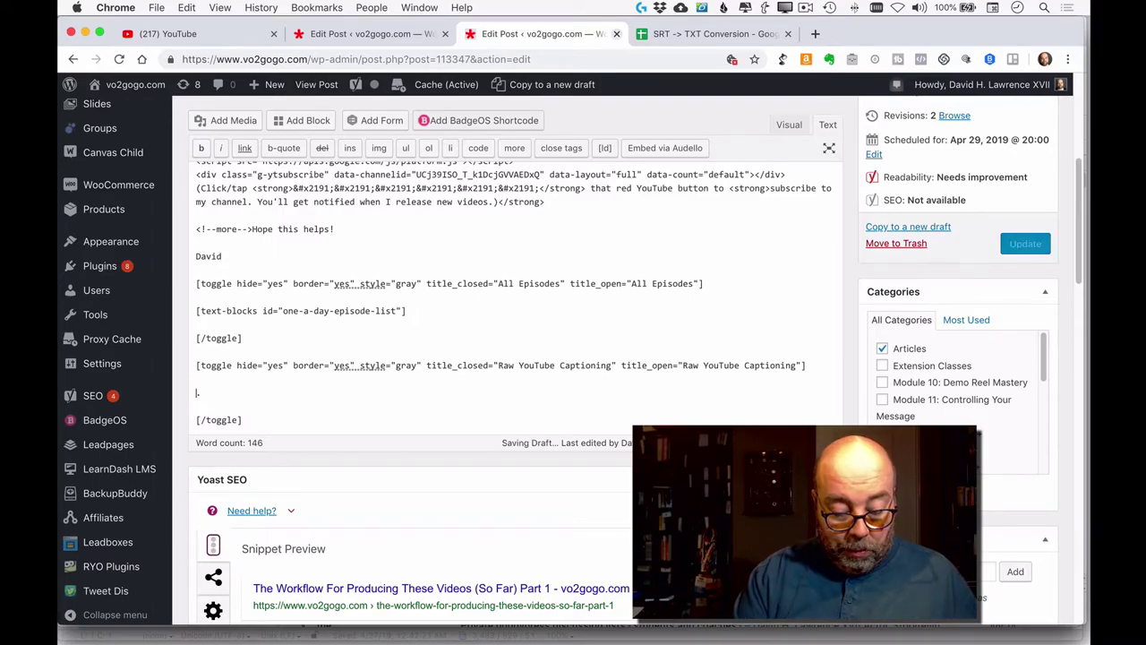
pyautogui.press('super+v')
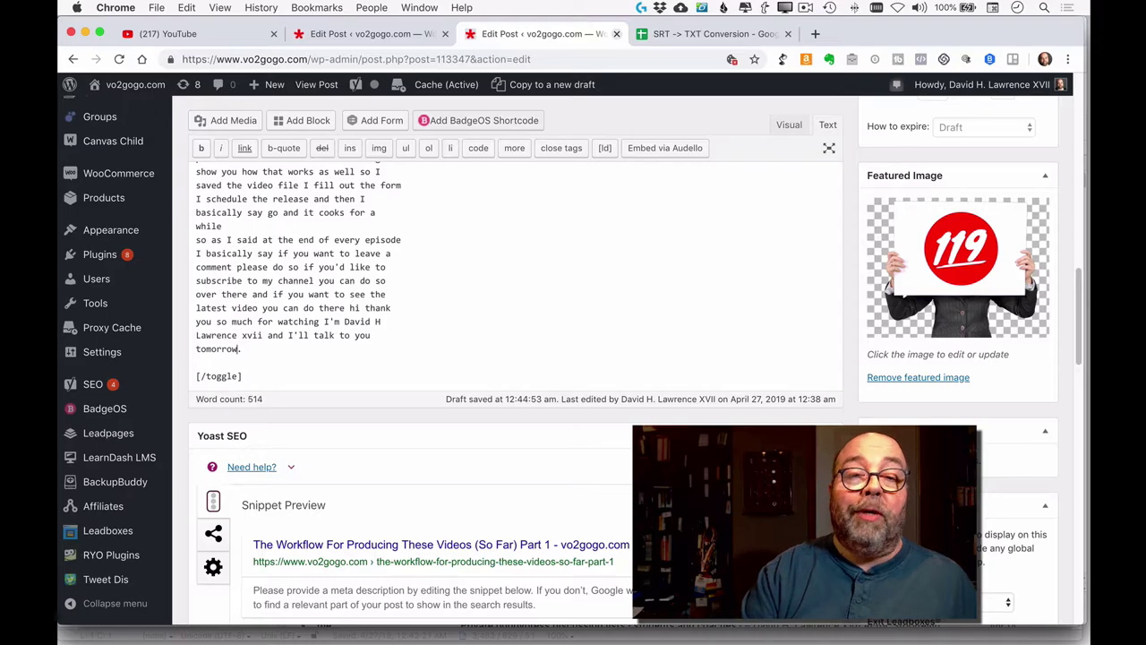
pyautogui.scroll(15, 504, 283)
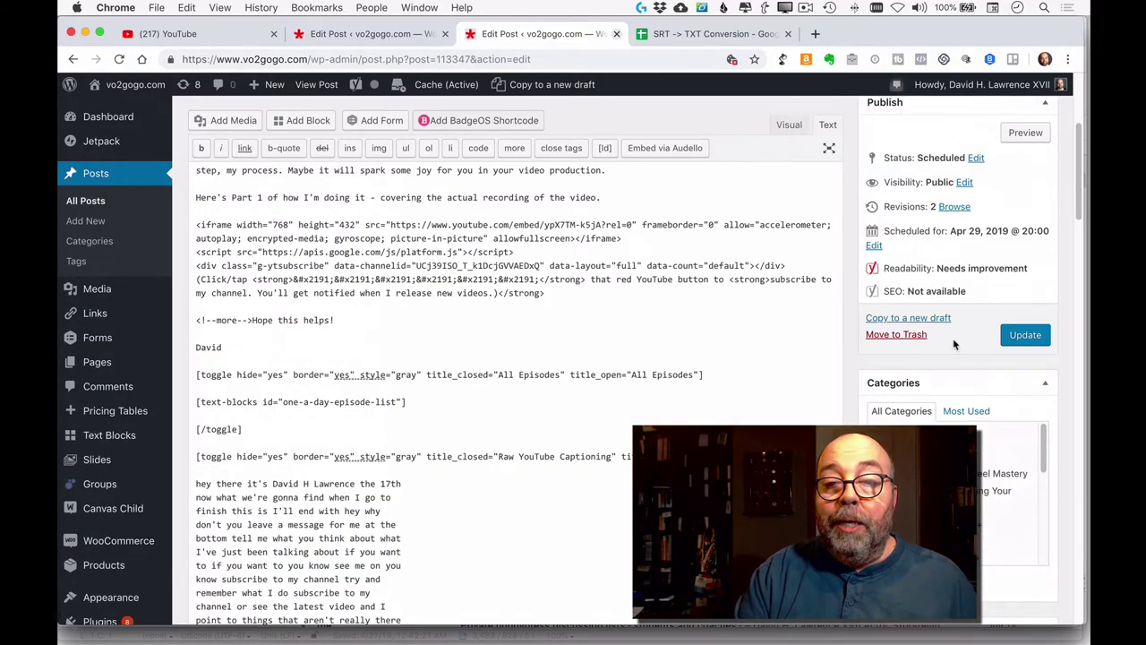
pyautogui.click(1024, 335)
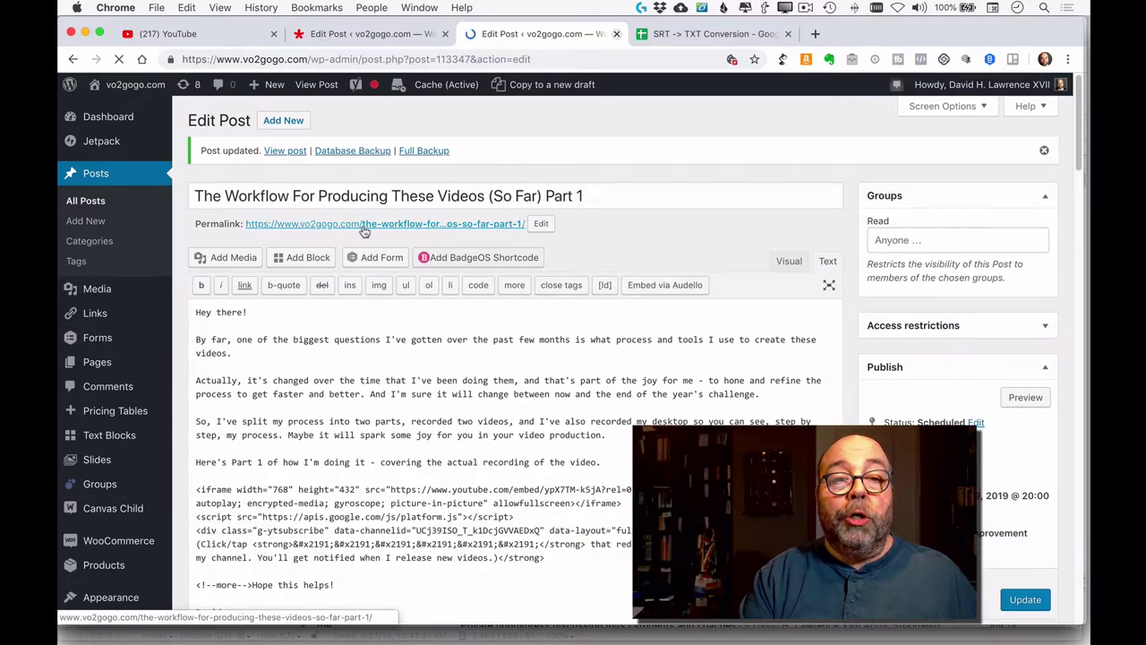
# Step: Open the updated post's page on the site and review its article text, embedded video and subscribe section
pyautogui.click(364, 231)
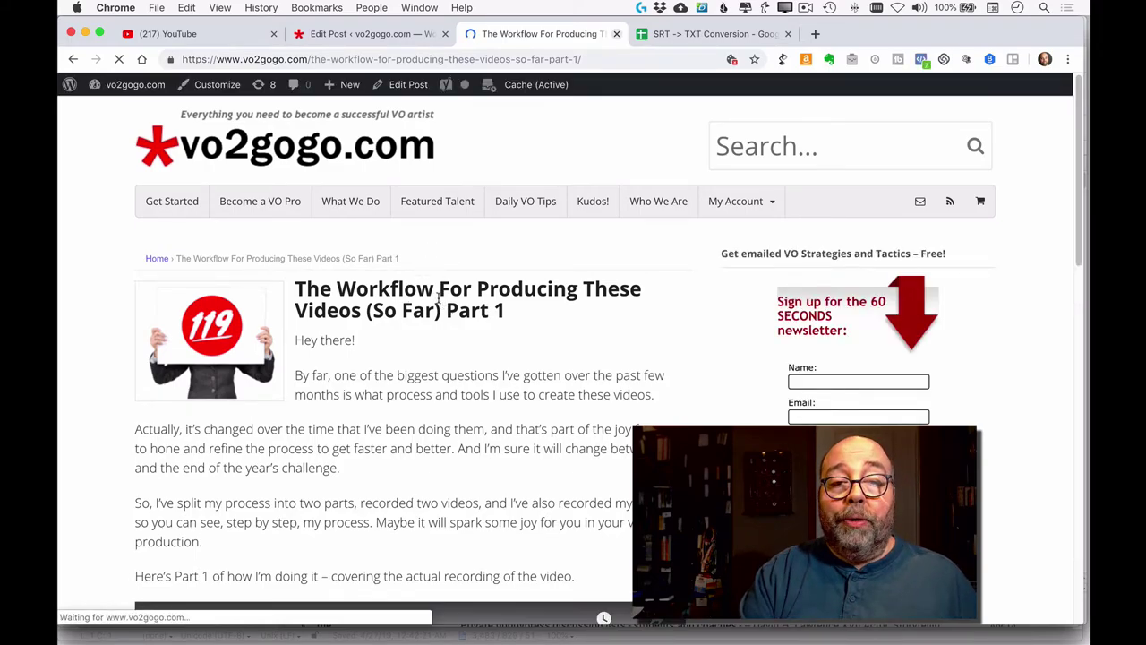
pyautogui.scroll(-5, 434, 301)
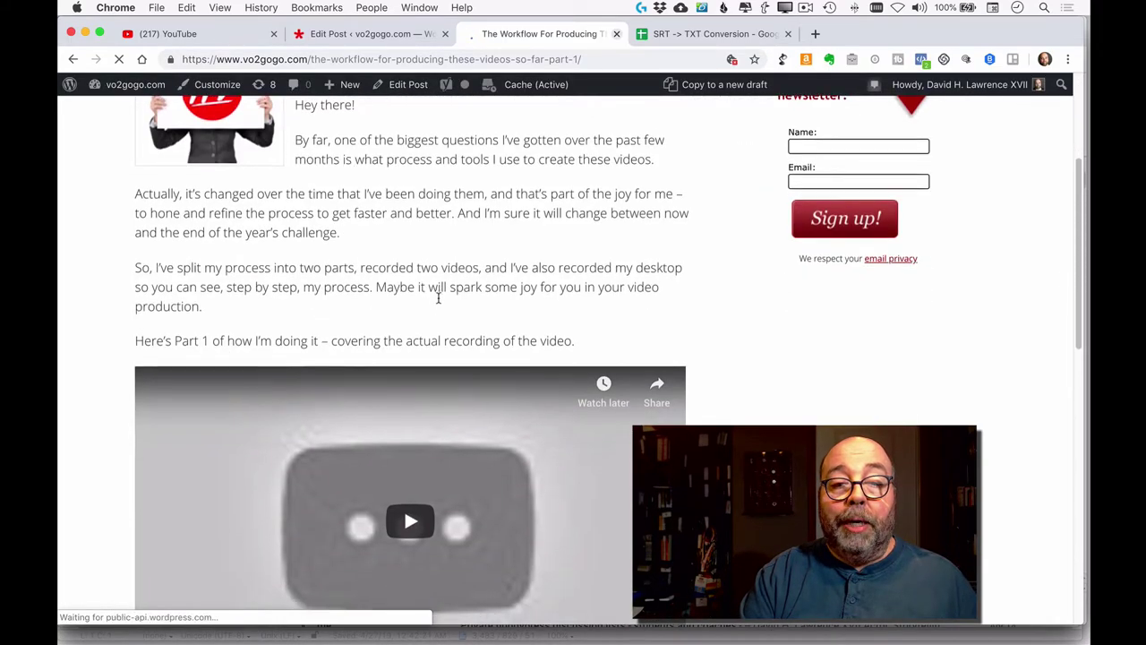
pyautogui.scroll(-2, 438, 302)
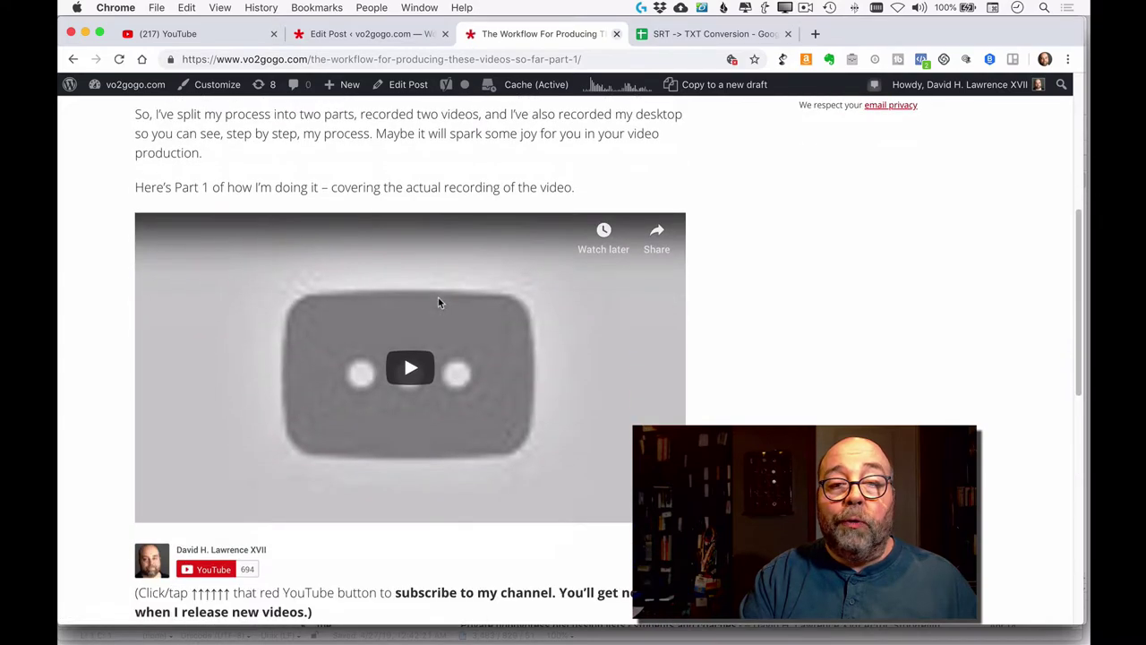
pyautogui.scroll(-1, 394, 345)
pyautogui.scroll(-7, 394, 345)
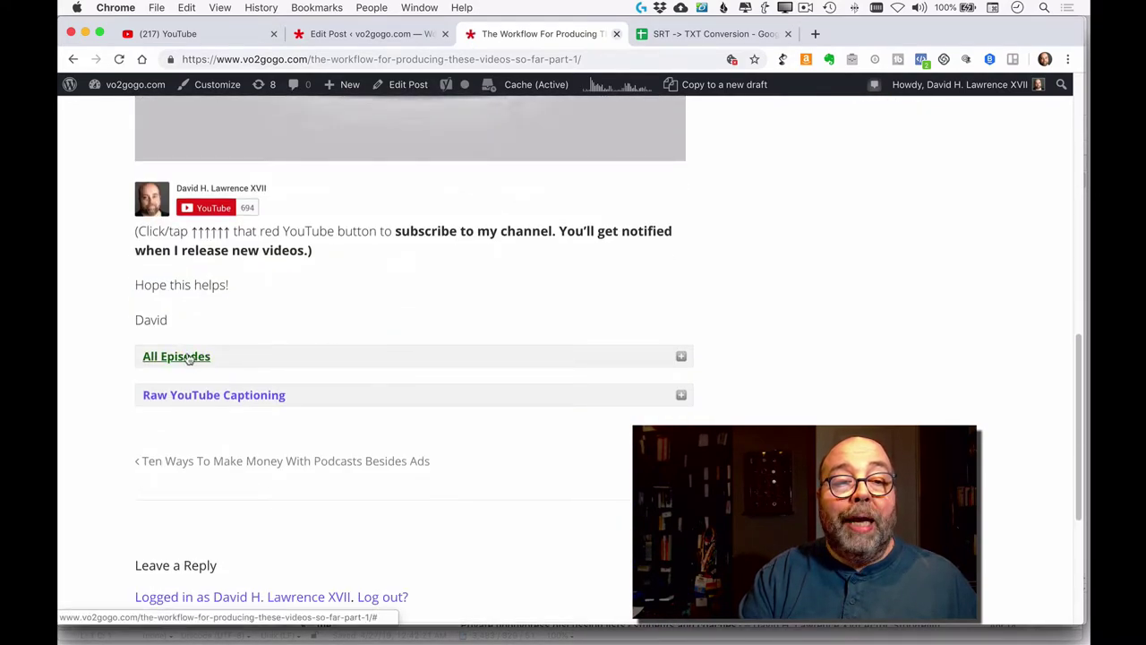
# Step: Expand the All Episodes section on the post page, look through its episode links, and collapse it again
pyautogui.click(193, 356)
pyautogui.scroll(-4, 291, 448)
pyautogui.scroll(-9, 290, 447)
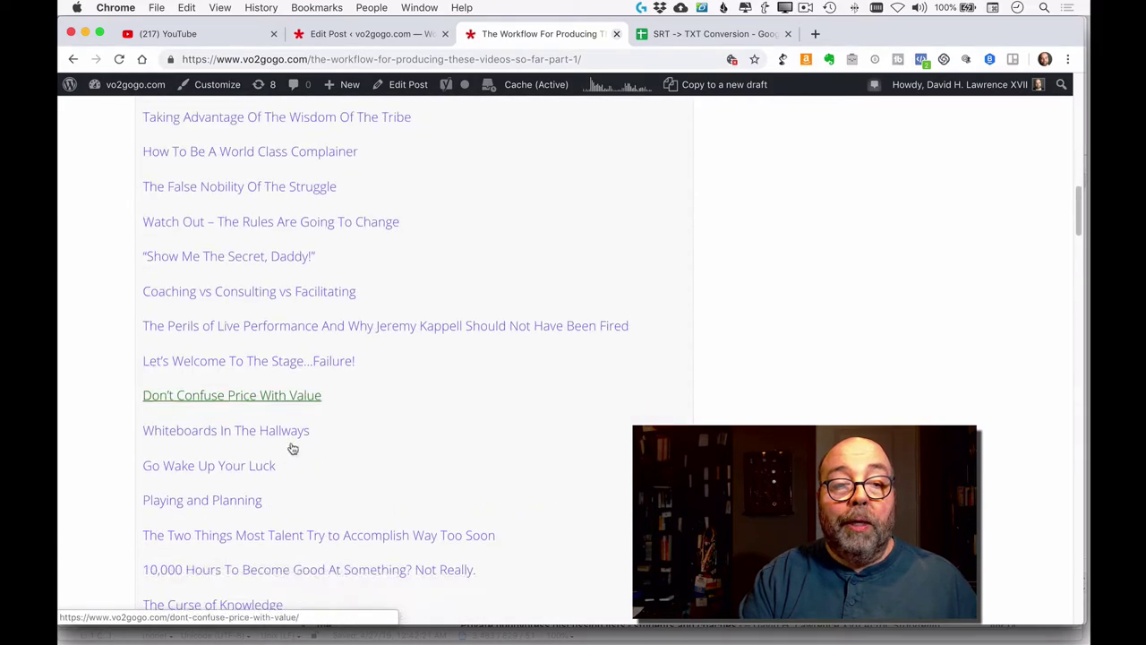
pyautogui.scroll(16, 289, 446)
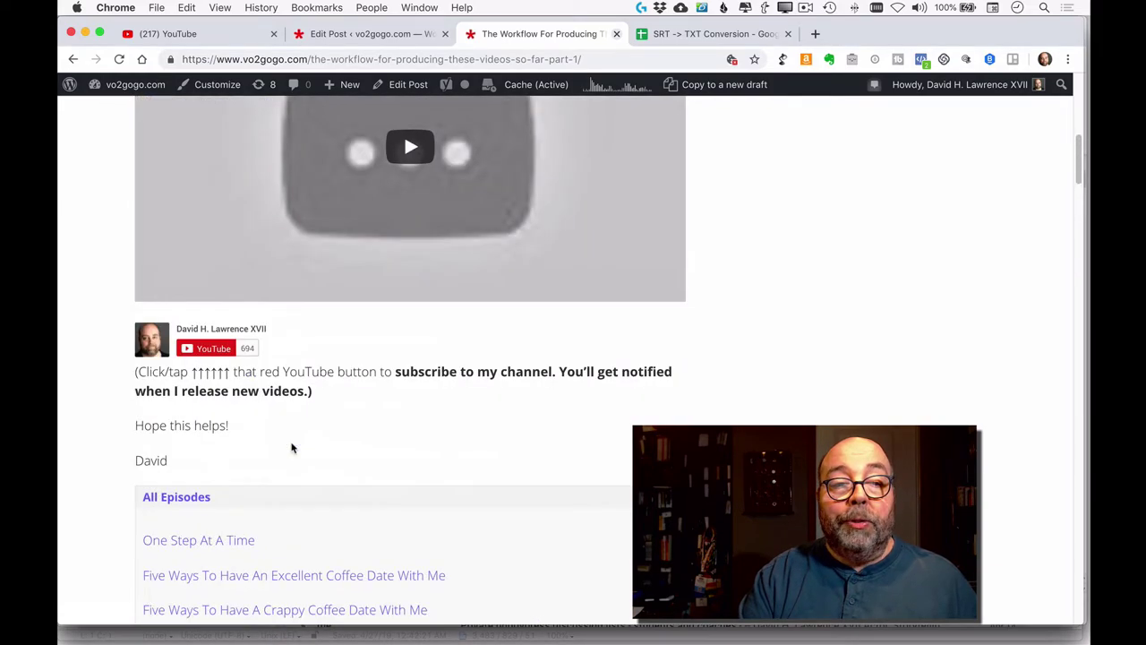
pyautogui.click(196, 501)
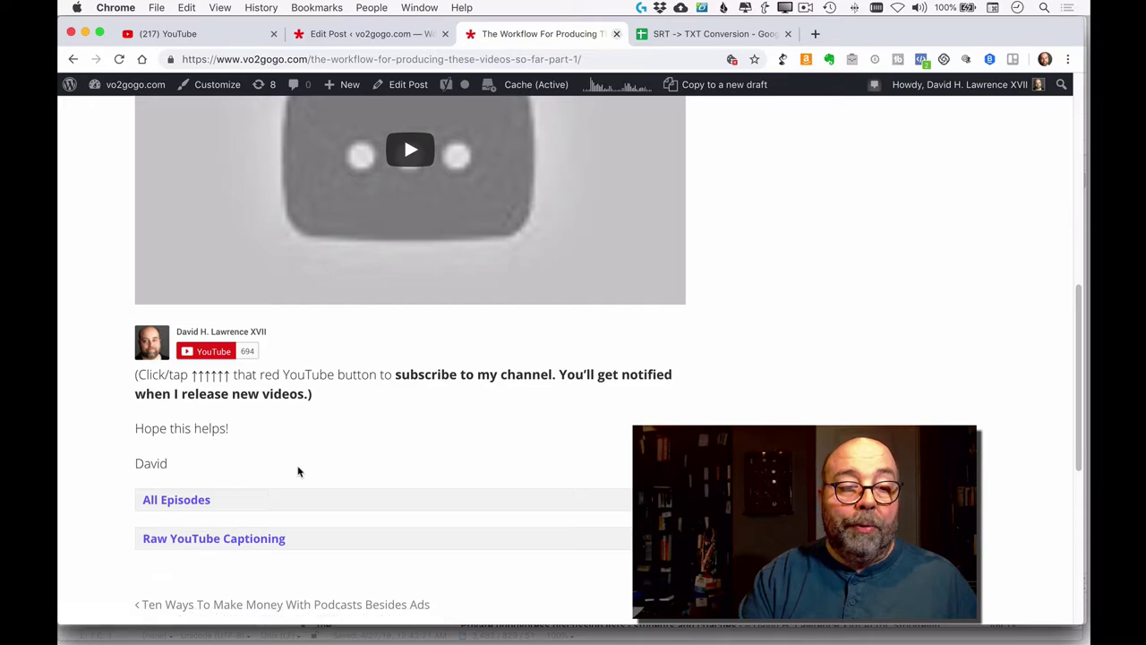
# Step: Expand the Raw YouTube Captioning section, check the pasted captions, collapse it, and look over the rest of the page
pyautogui.scroll(-1, 281, 529)
pyautogui.click(222, 525)
pyautogui.scroll(-5, 334, 449)
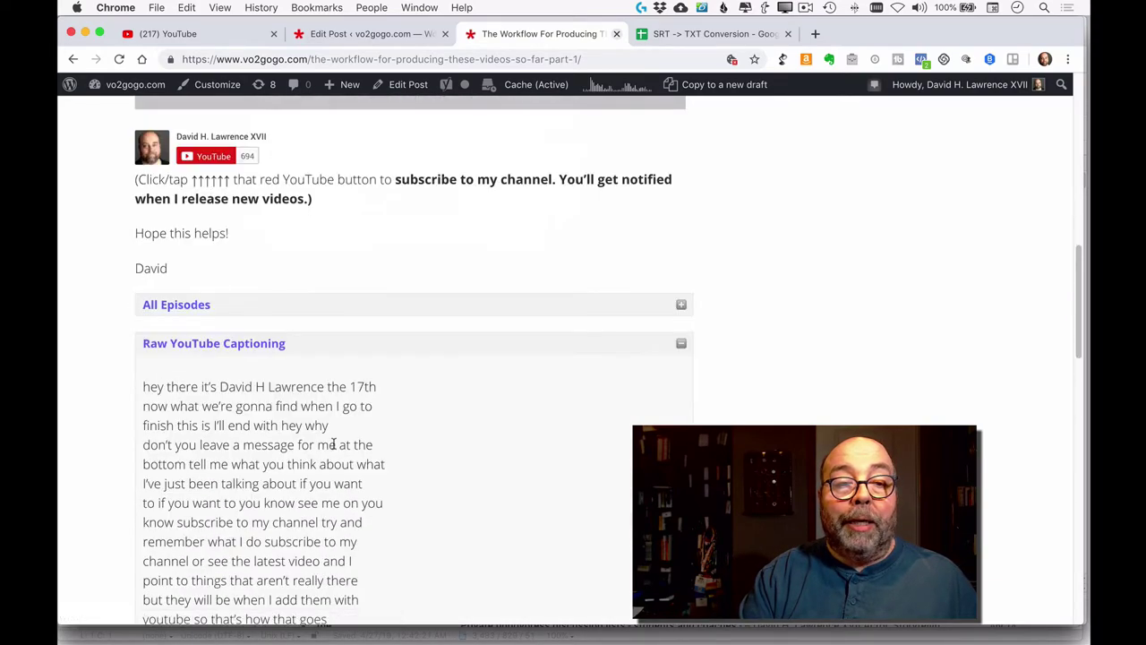
pyautogui.scroll(3, 334, 447)
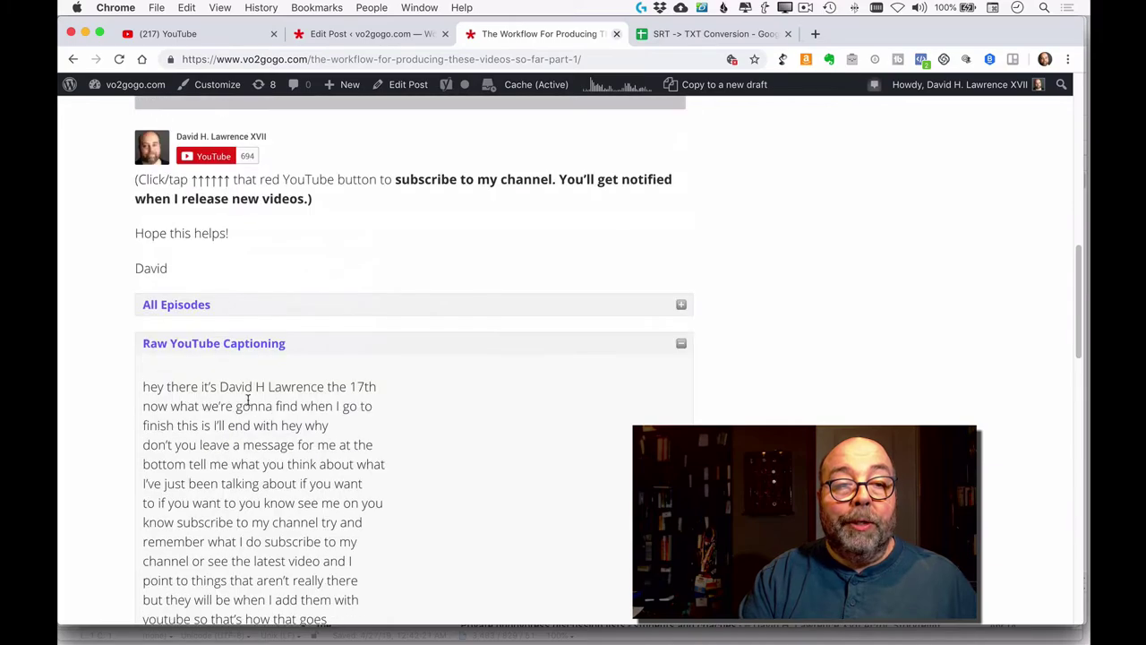
pyautogui.click(236, 343)
pyautogui.scroll(-4, 331, 419)
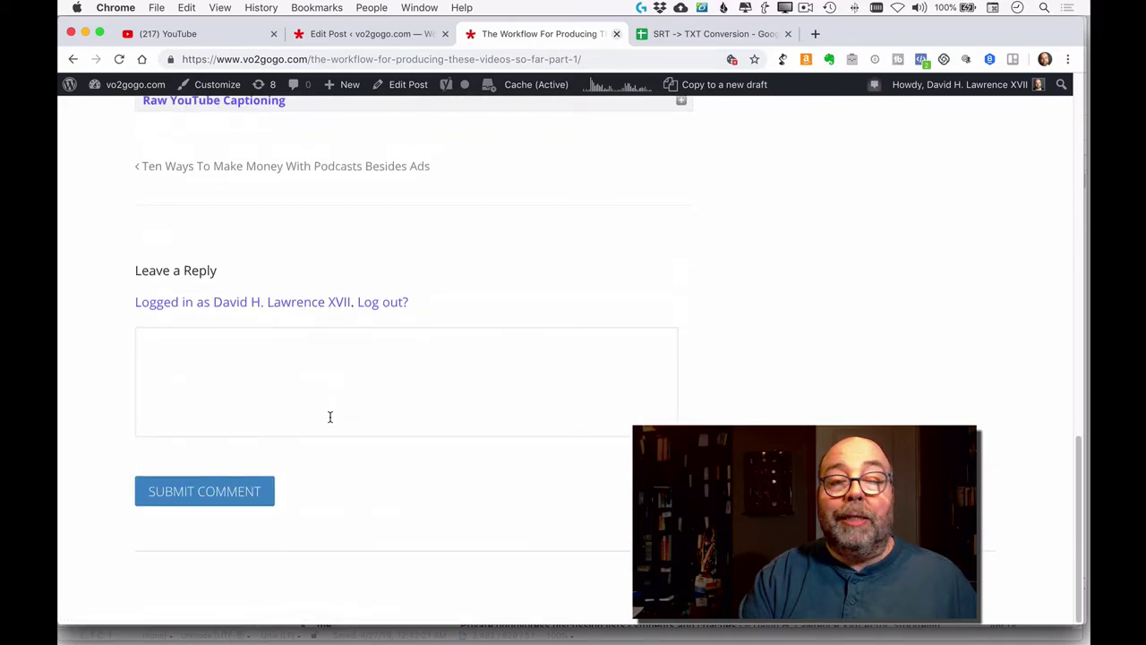
pyautogui.scroll(6, 392, 316)
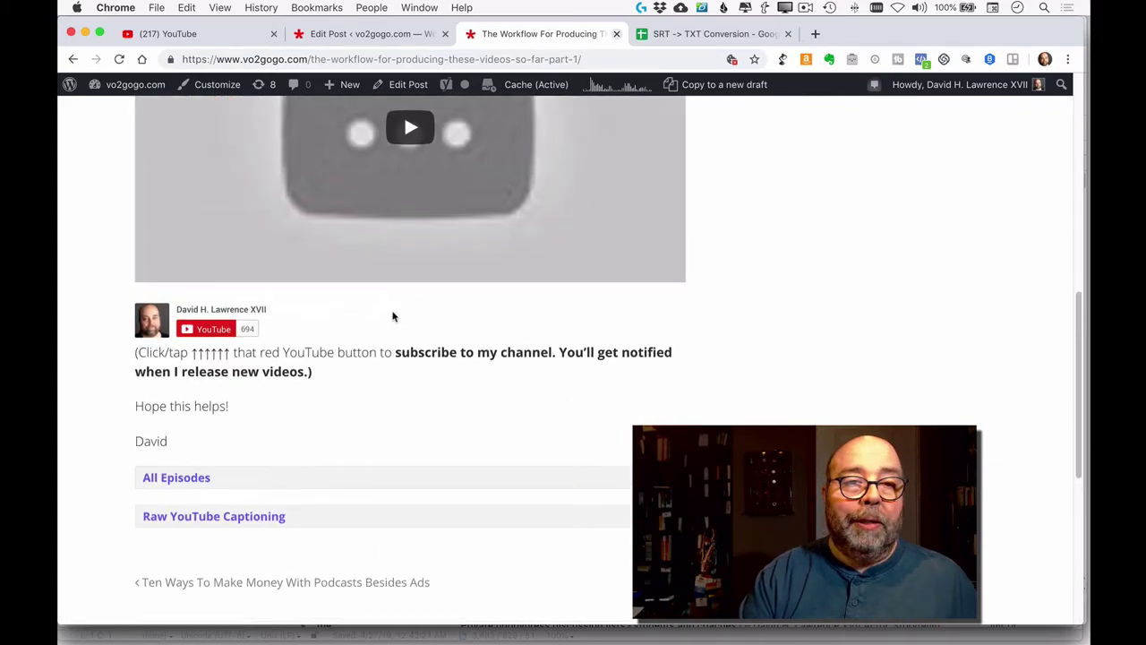
pyautogui.scroll(9, 392, 316)
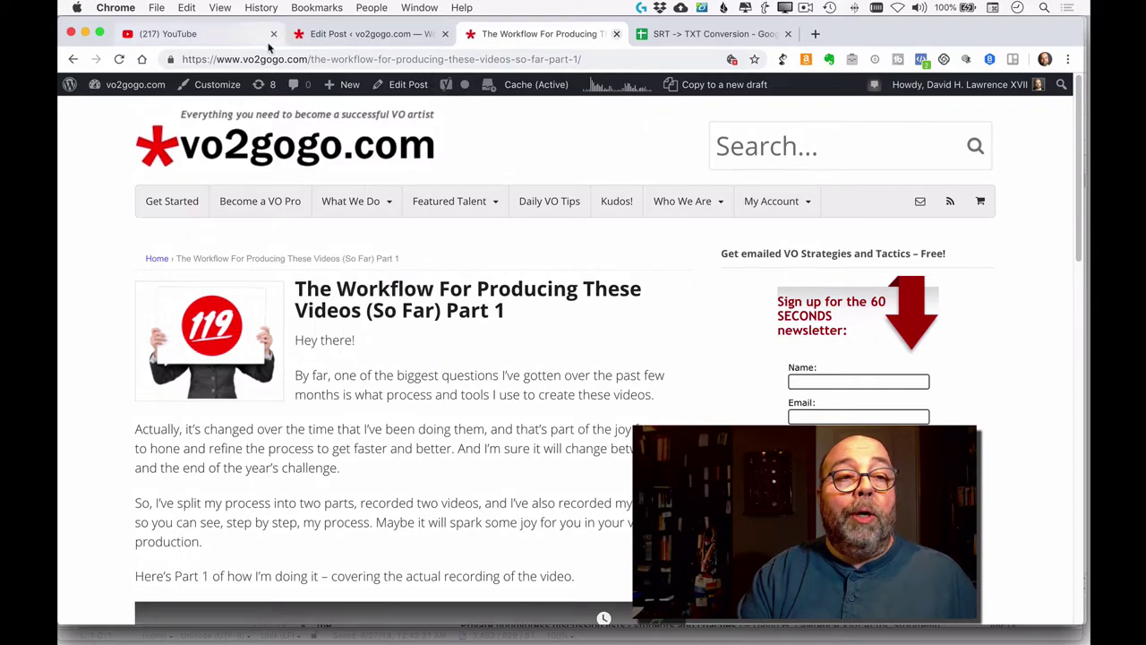
# Step: Switch to YouTube Creator Studio, view the video's Info & Settings and End screen pages, and open the Video Manager's video list
pyautogui.click(215, 39)
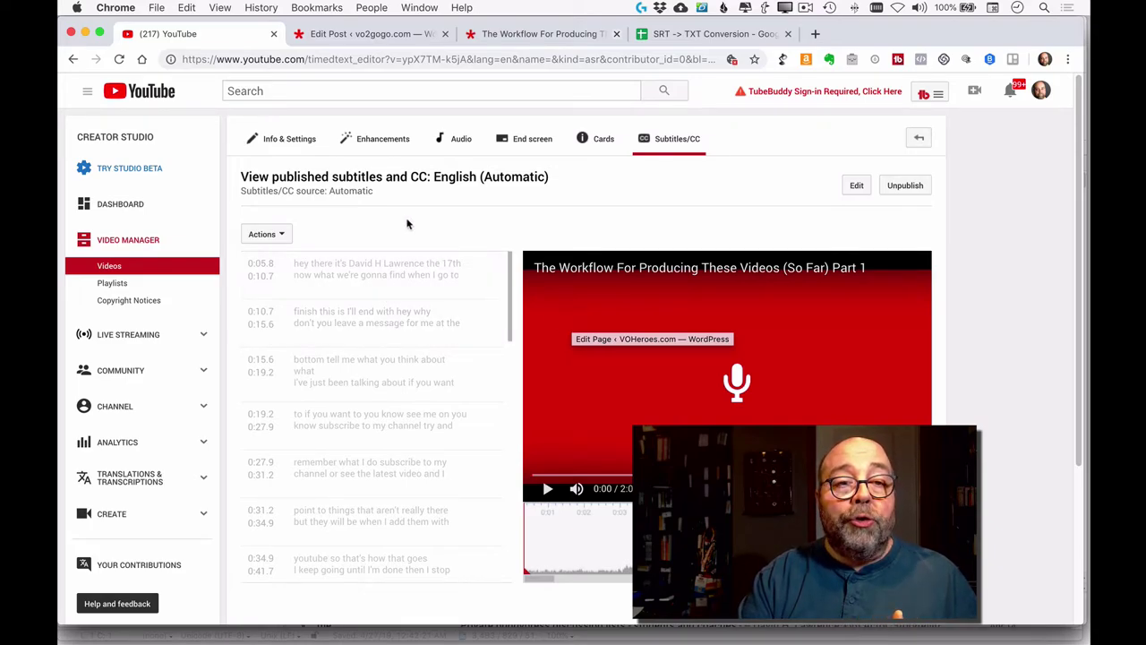
pyautogui.click(291, 141)
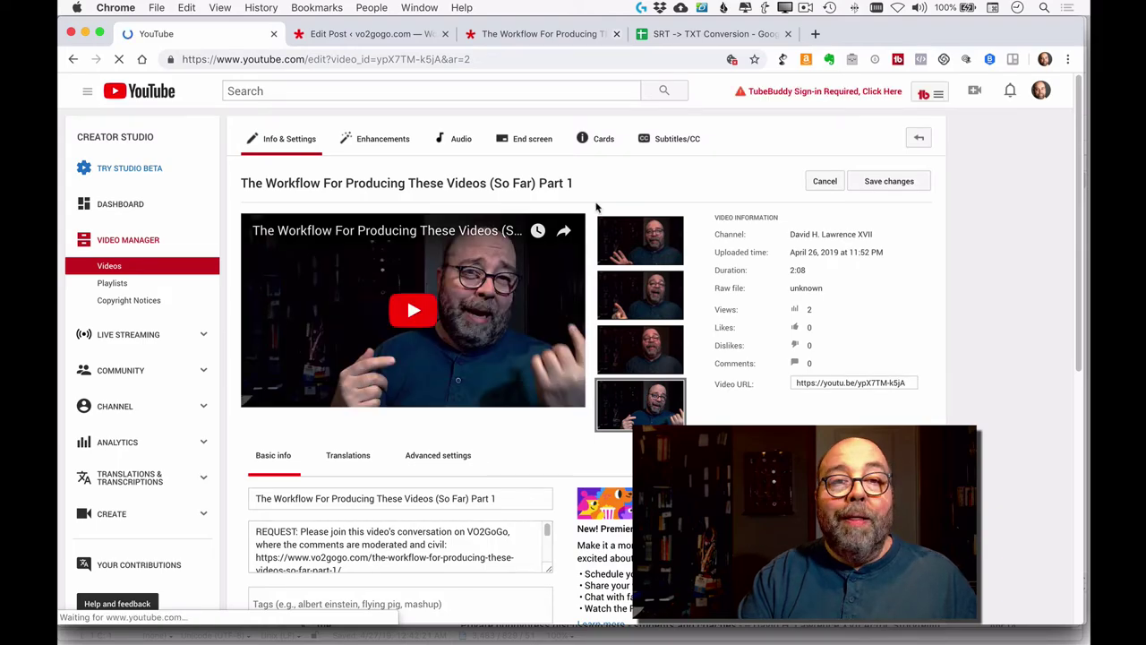
pyautogui.click(536, 149)
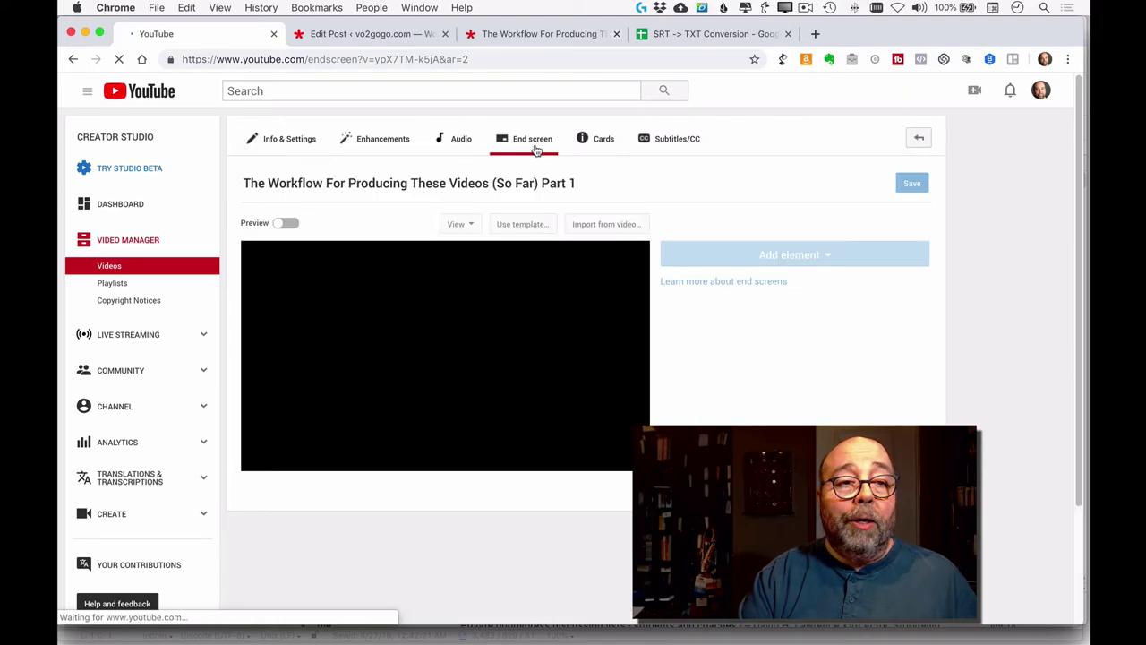
pyautogui.click(109, 266)
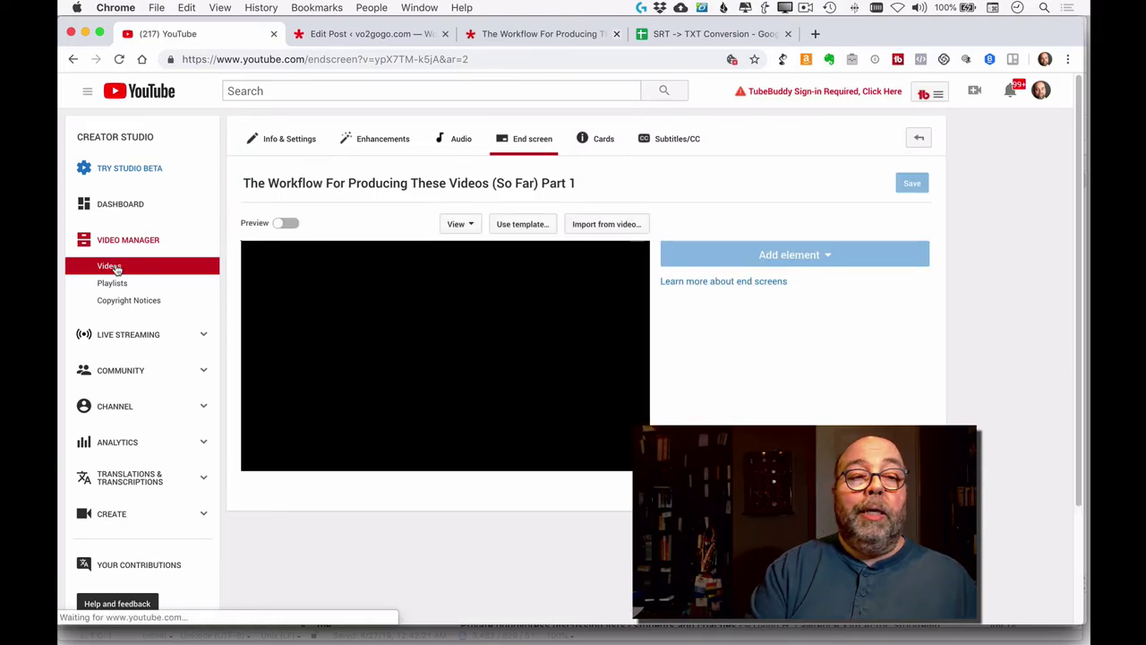